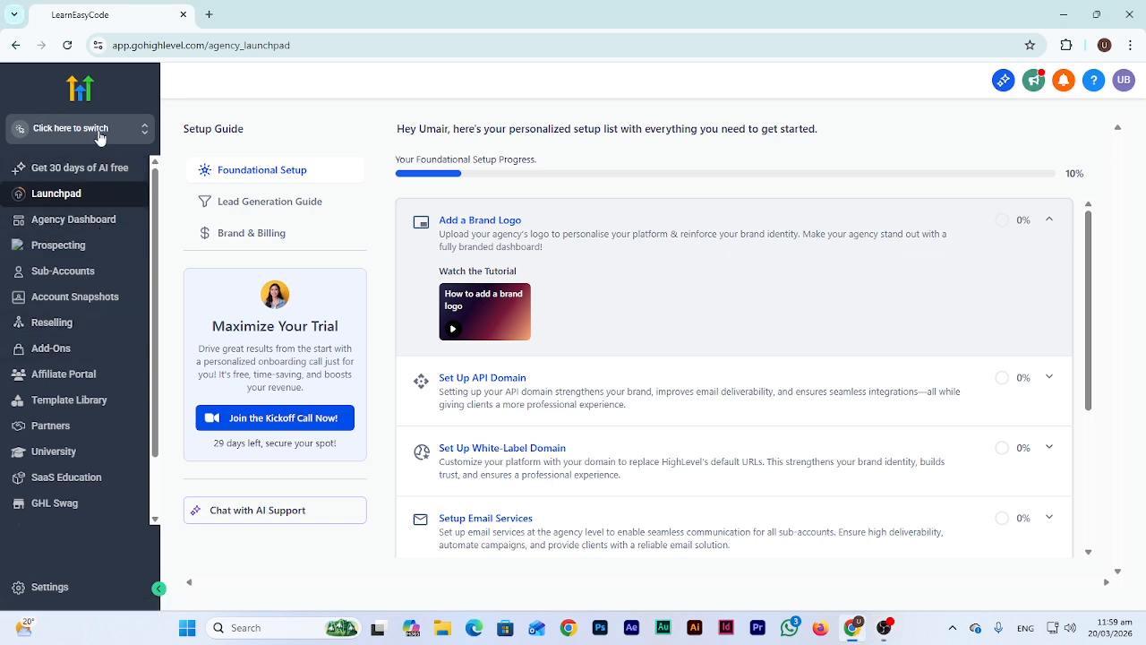
Switch from the agency view into the LearnEasyCode sub-account and scroll its Launchpad guide
click(93, 133)
click(258, 205)
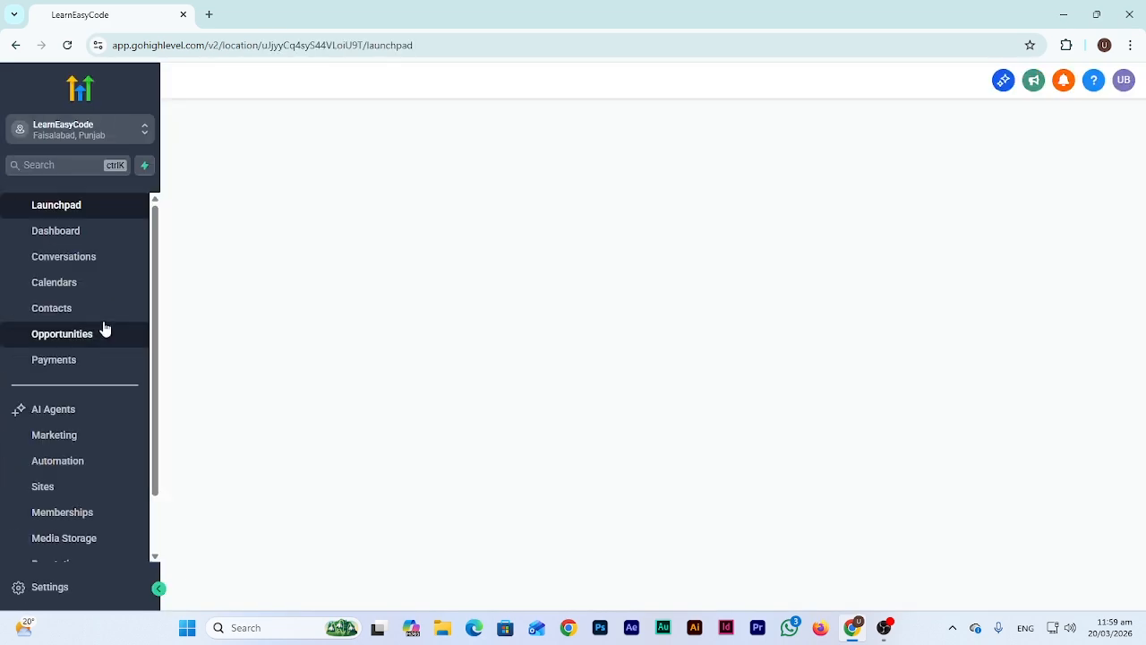
scroll(127, 369, down, 1)
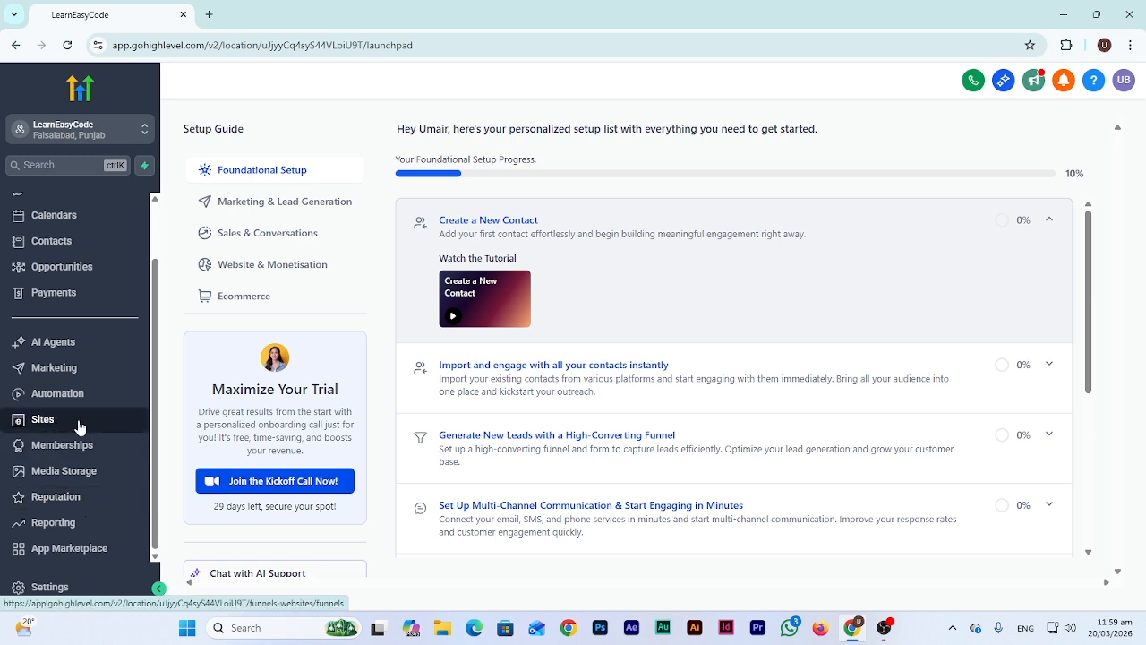
Go to Sites and show the empty Websites list instead of Funnels
click(79, 427)
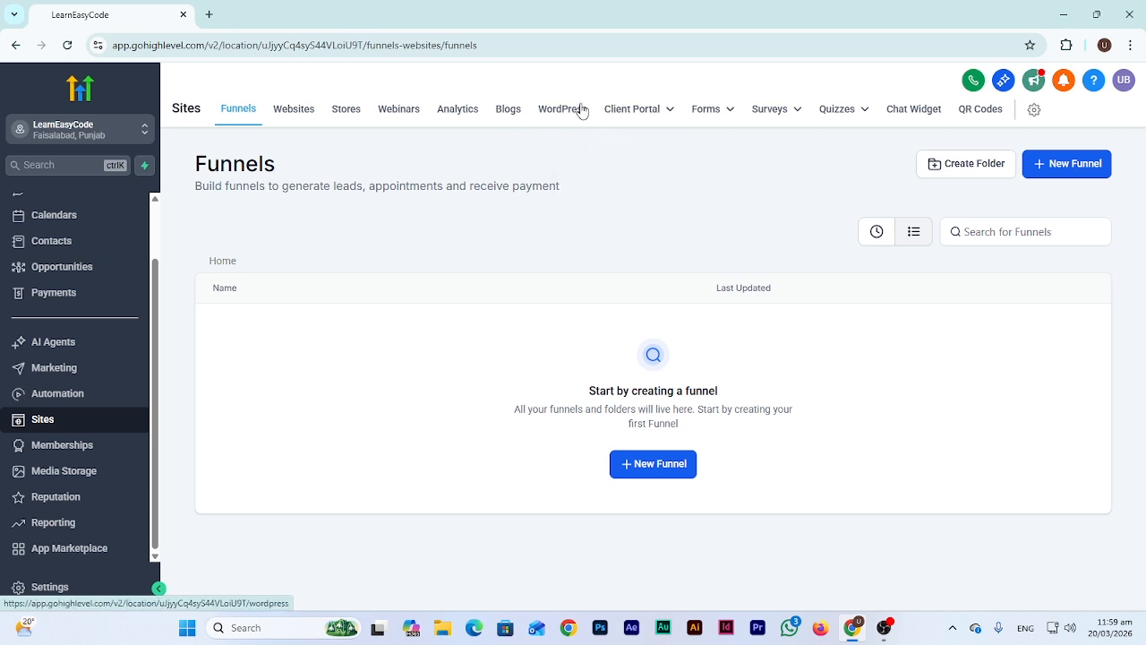
mouse_move(614, 117)
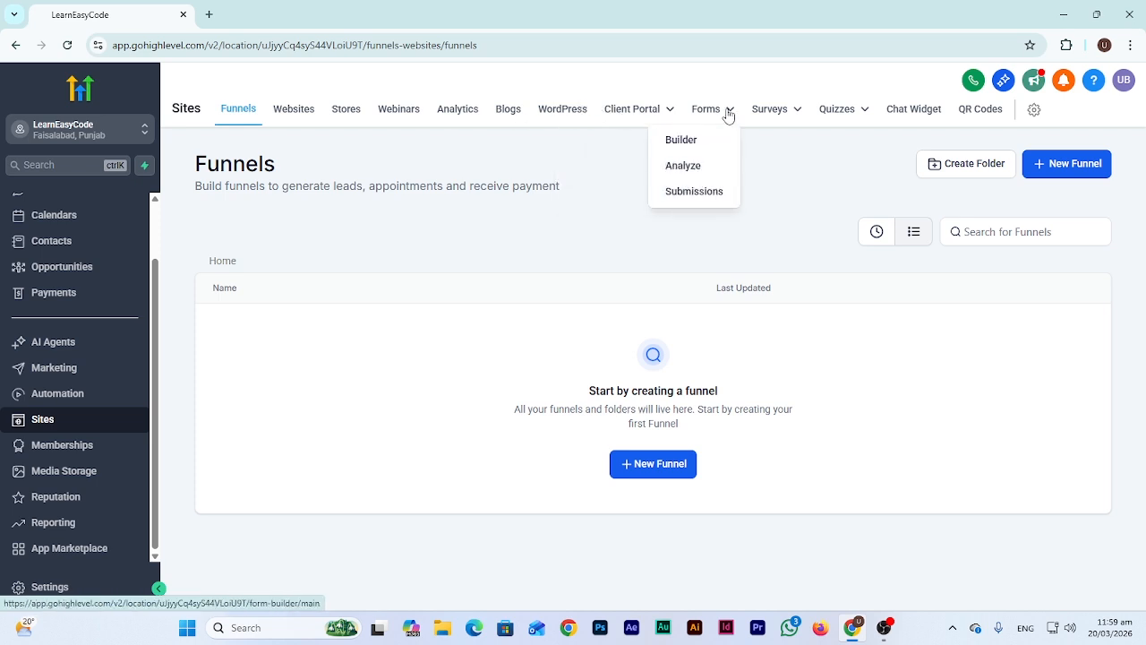
mouse_move(799, 124)
mouse_move(858, 118)
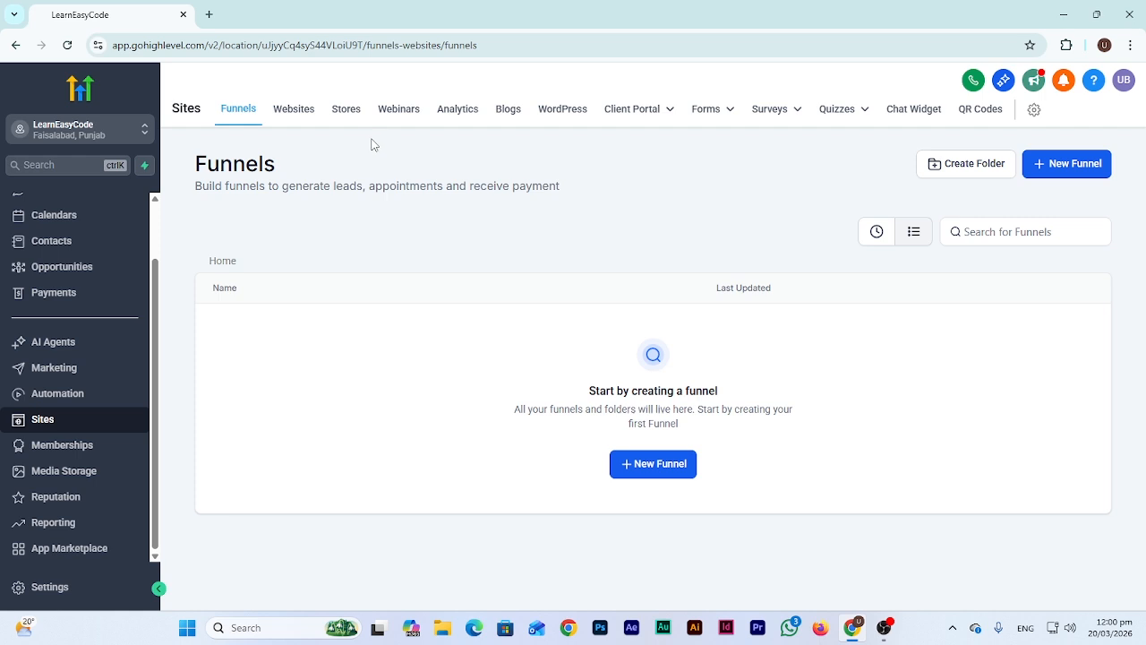
click(299, 118)
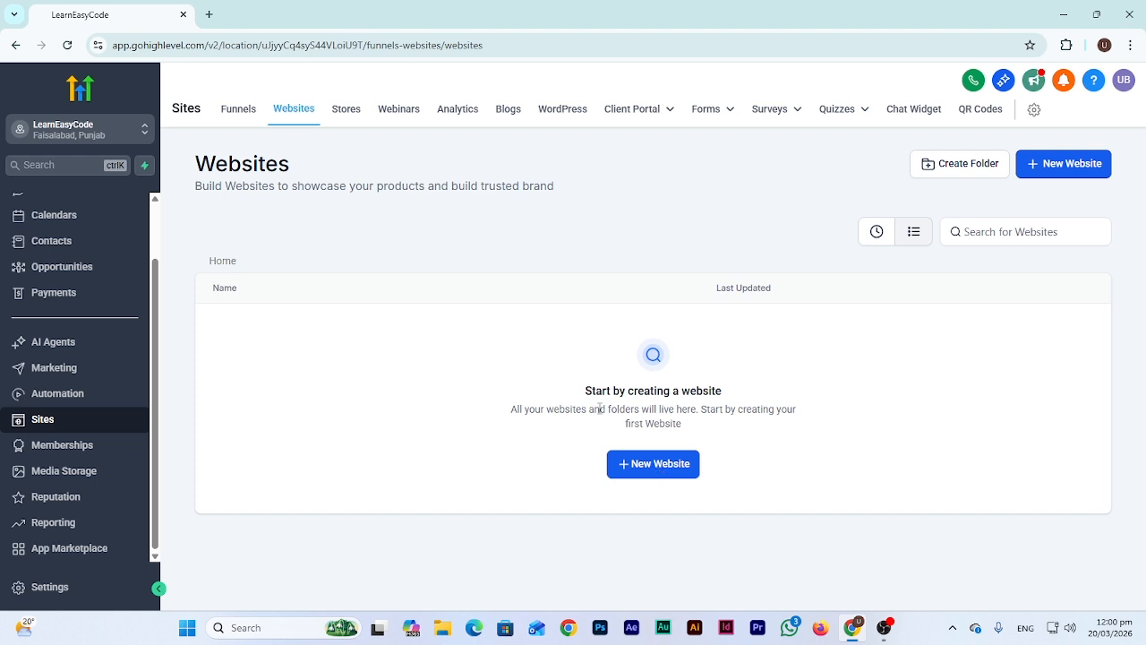
Create a new website from templates and continue to the 593-template library
click(658, 465)
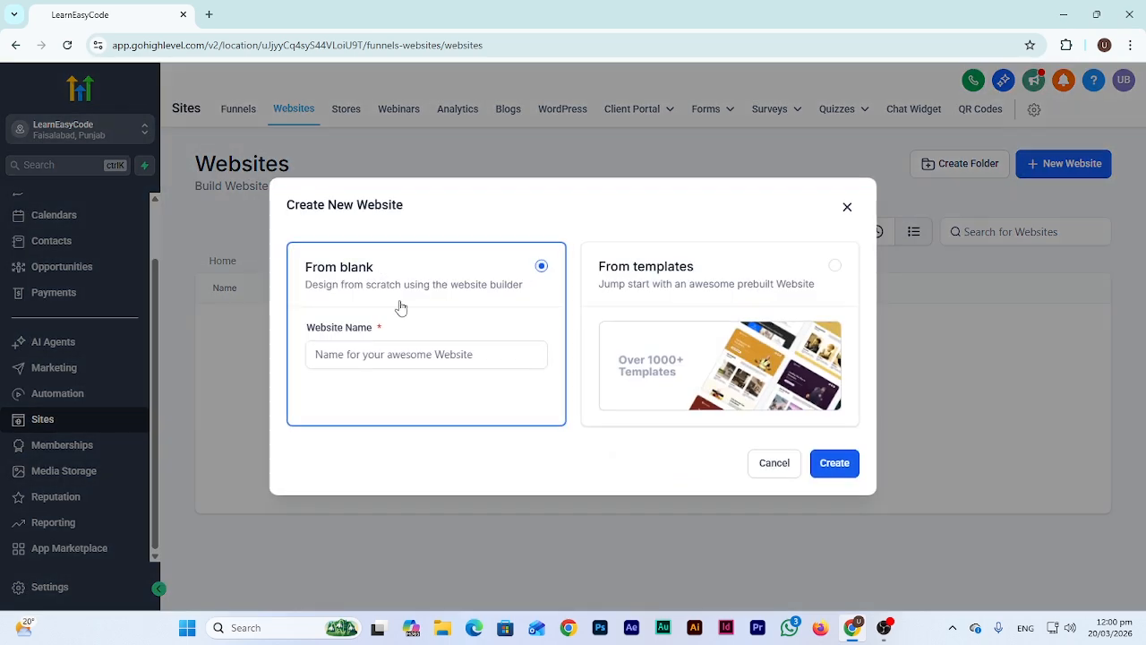
click(397, 355)
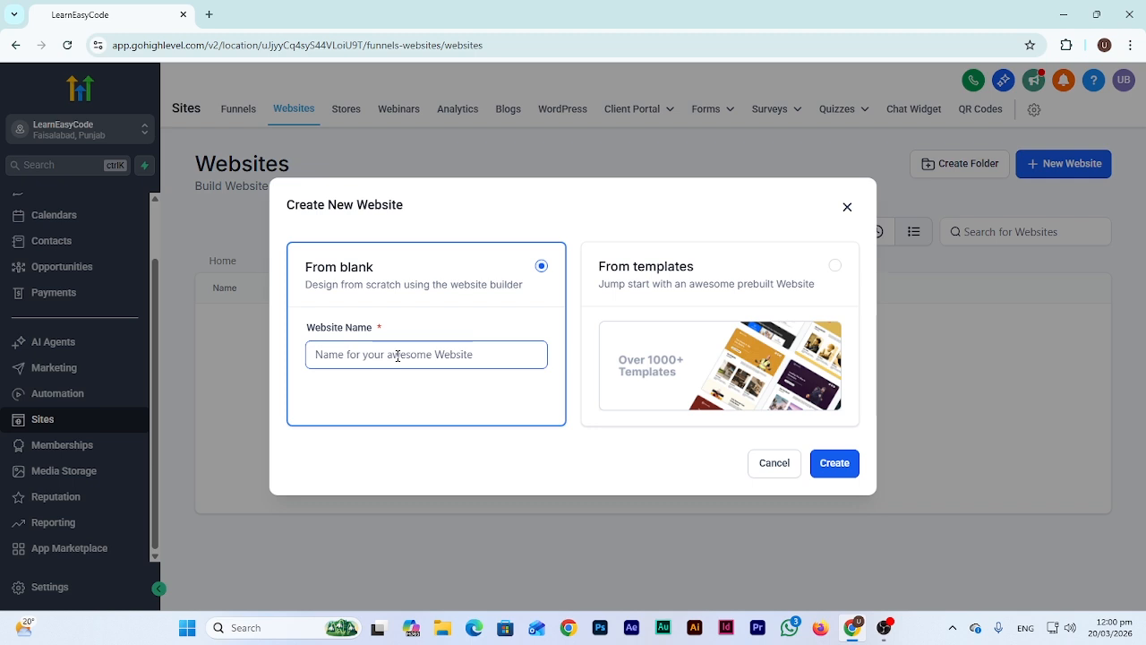
click(713, 285)
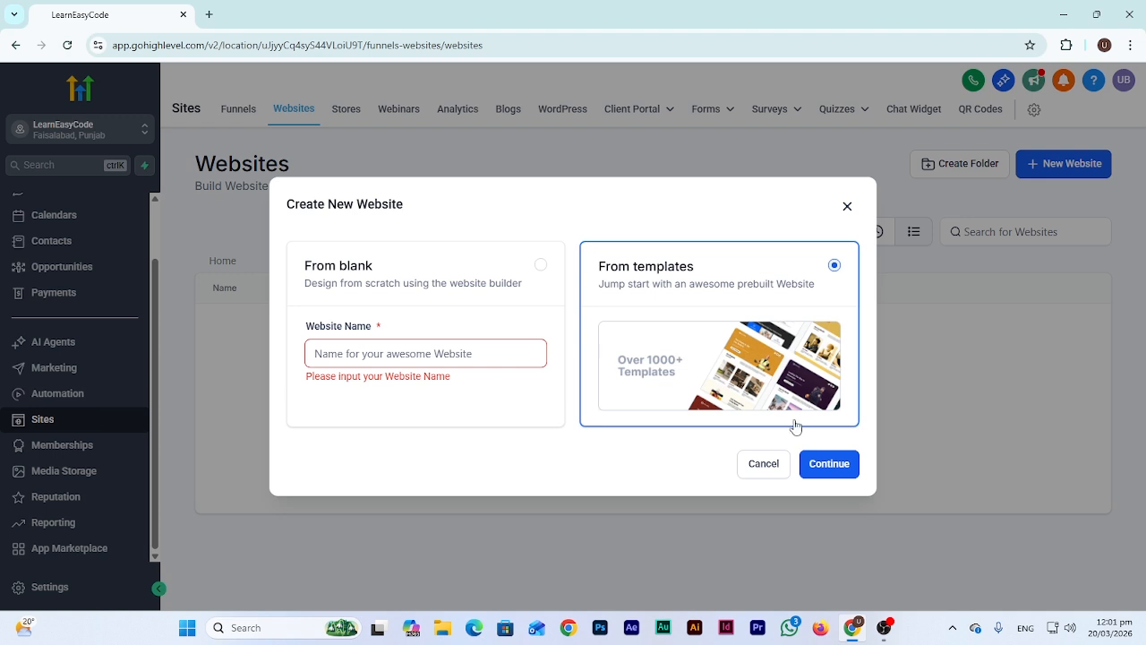
click(829, 465)
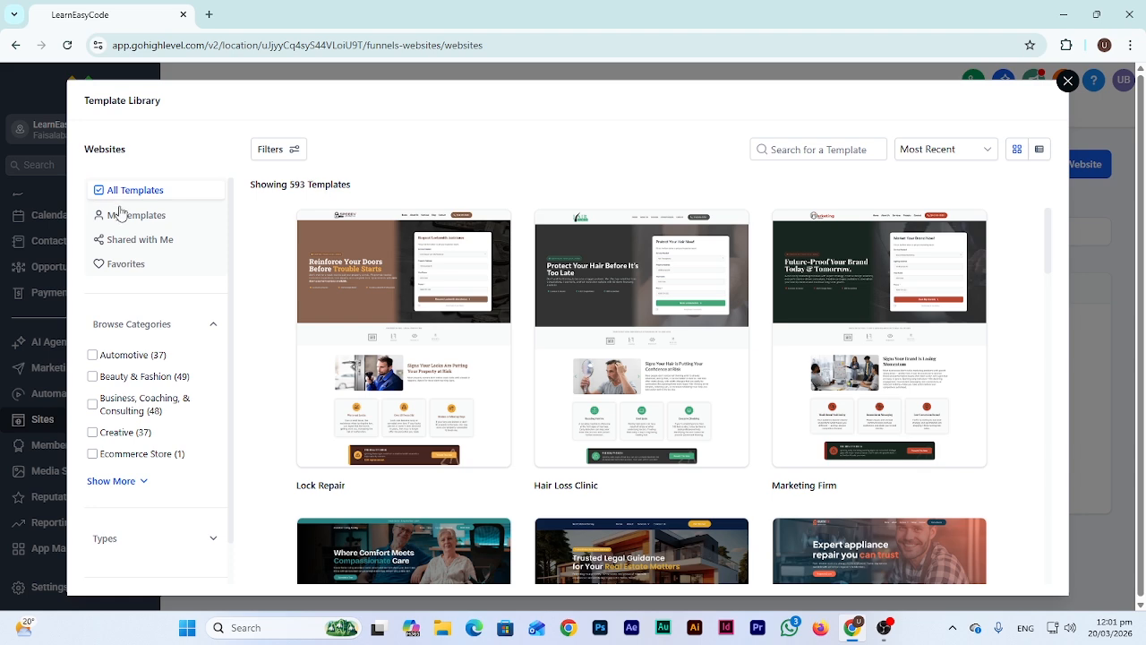
Check the own, shared and favourite template views, then return to all templates
click(159, 214)
click(144, 242)
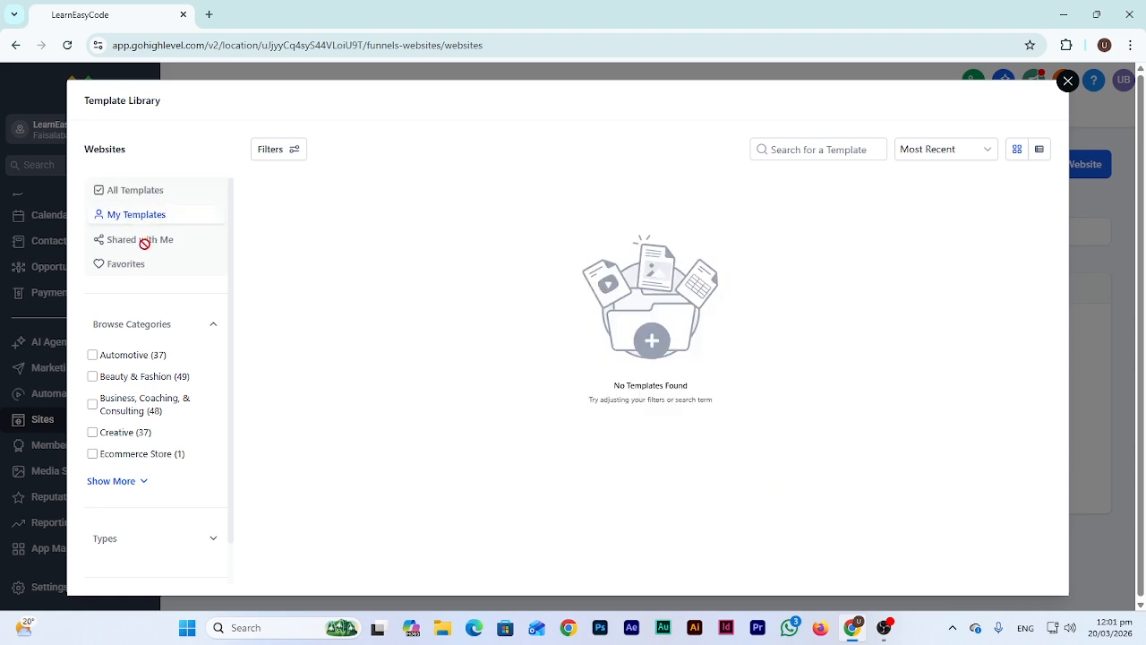
click(141, 267)
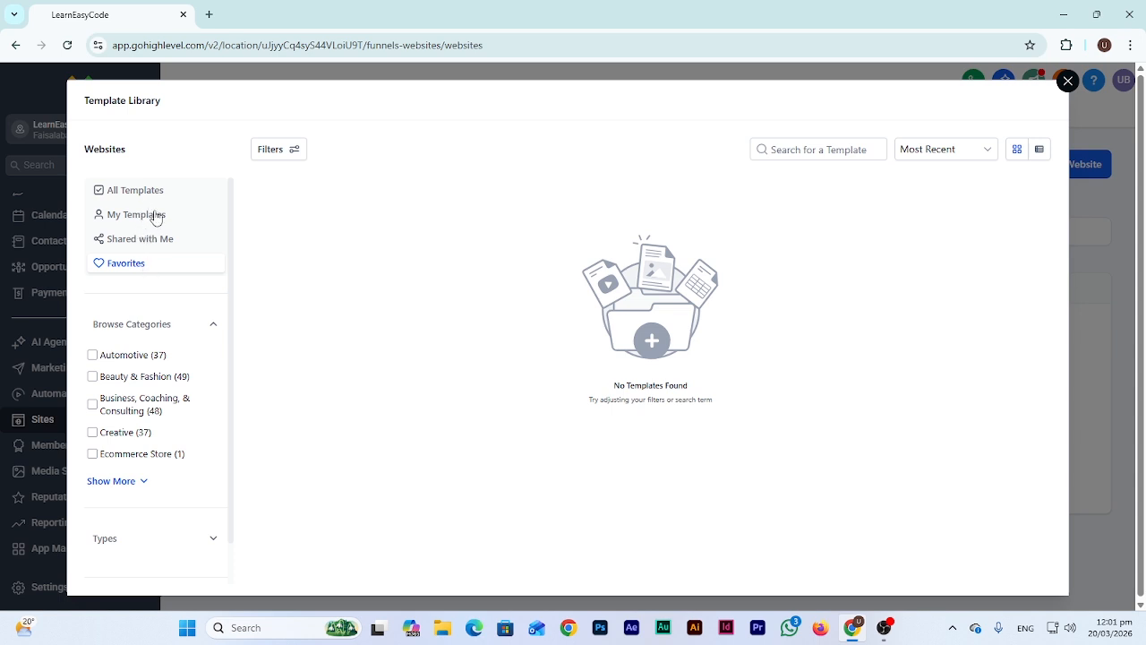
click(152, 215)
click(134, 264)
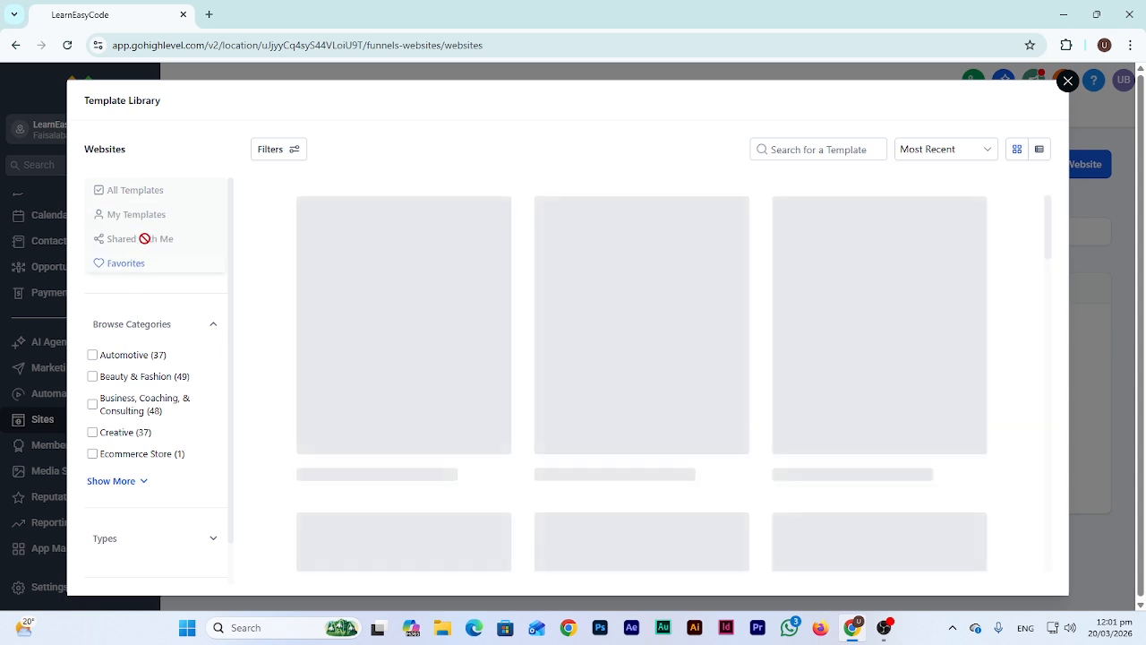
click(160, 190)
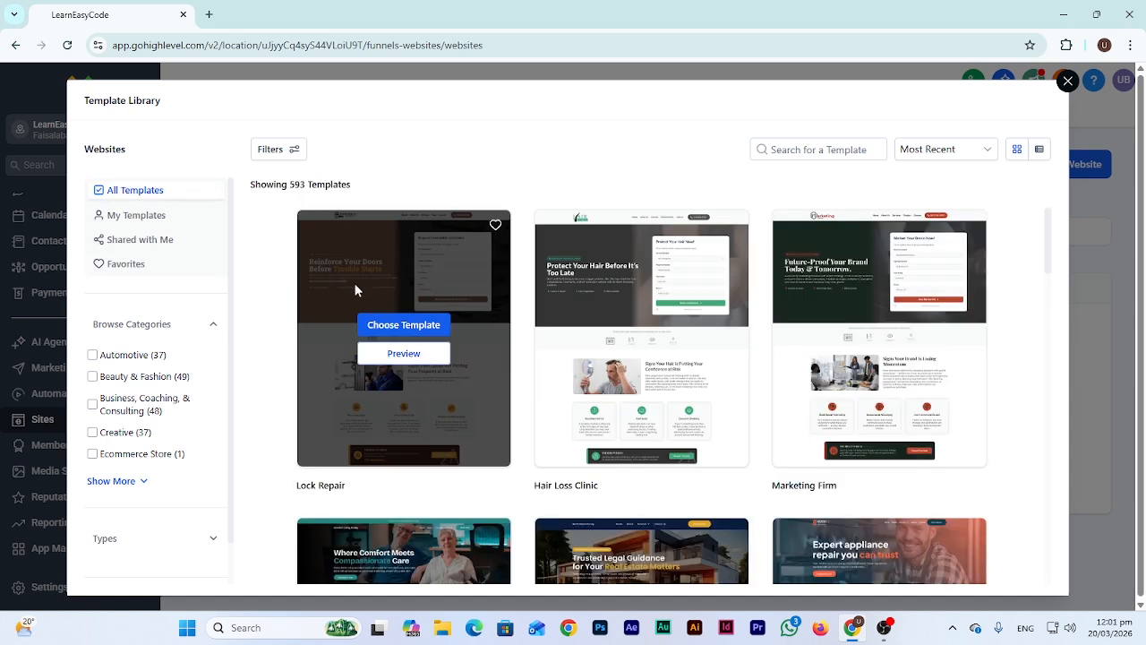
Reveal all categories, try and clear the Beauty & Fashion filter, and expand template types
scroll(134, 367, down, 1)
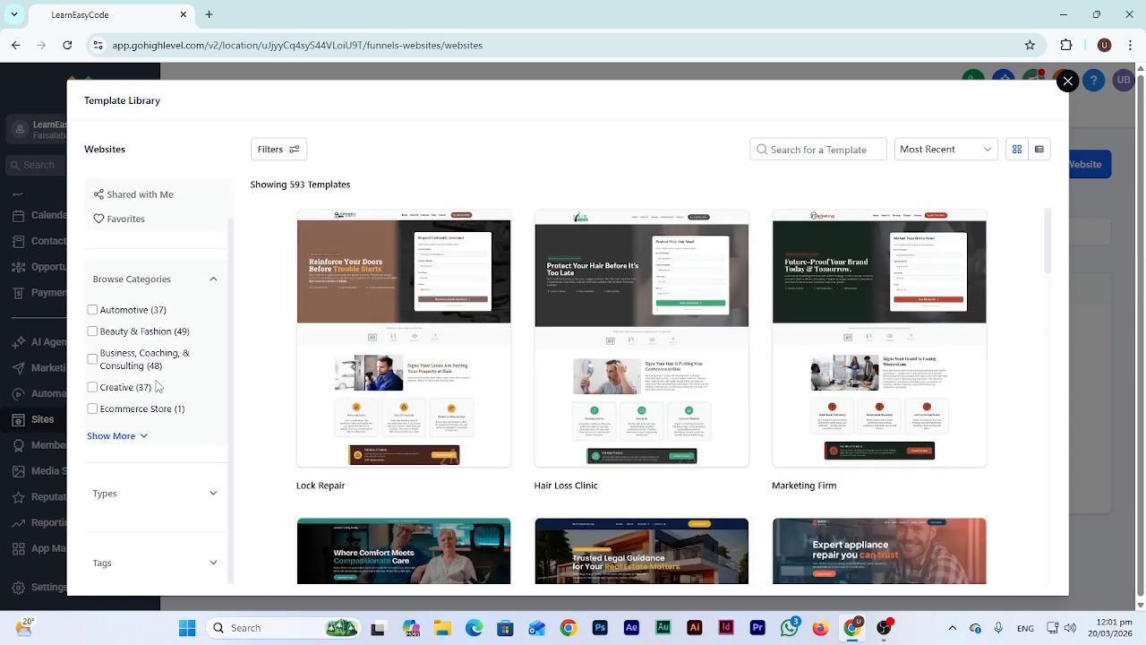
click(144, 437)
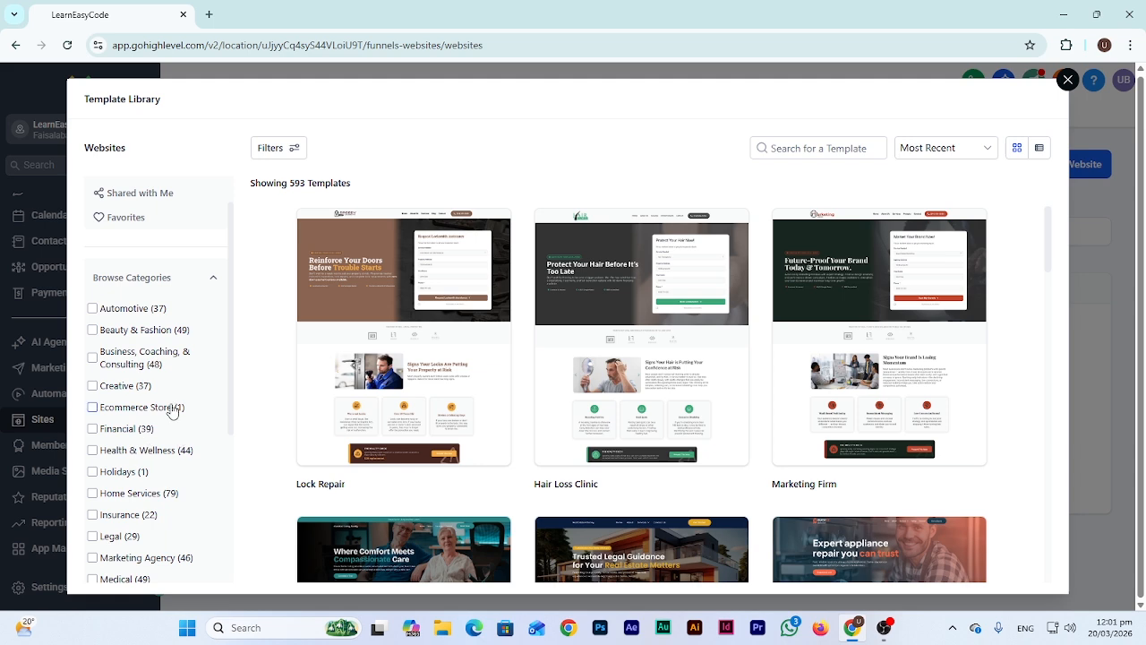
scroll(173, 411, down, 1)
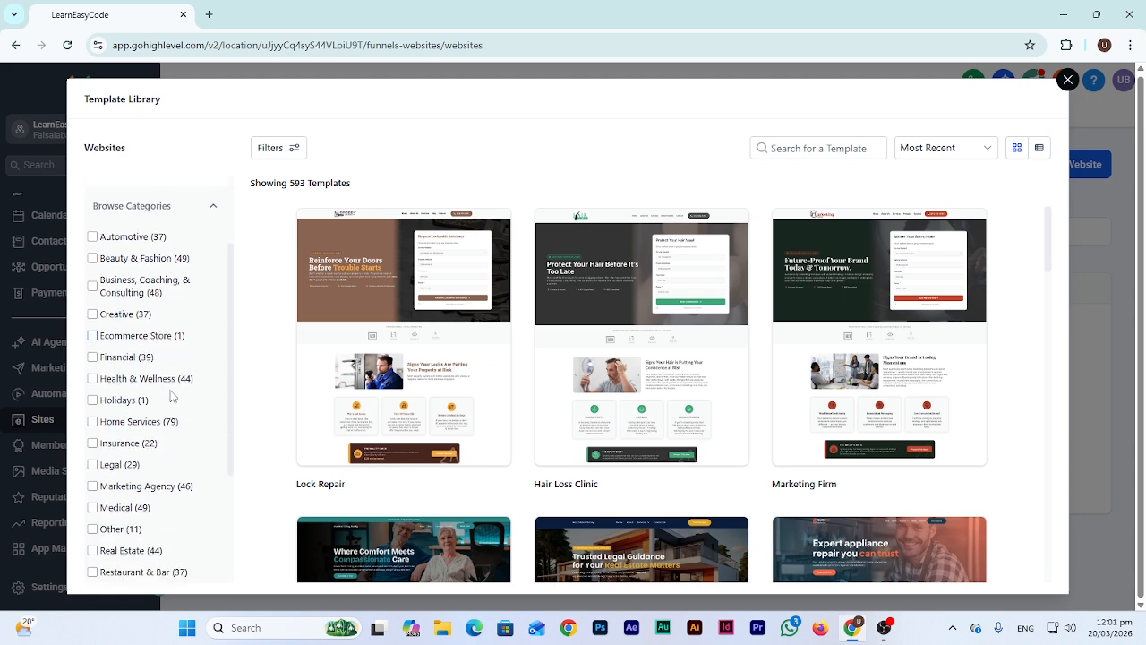
click(93, 262)
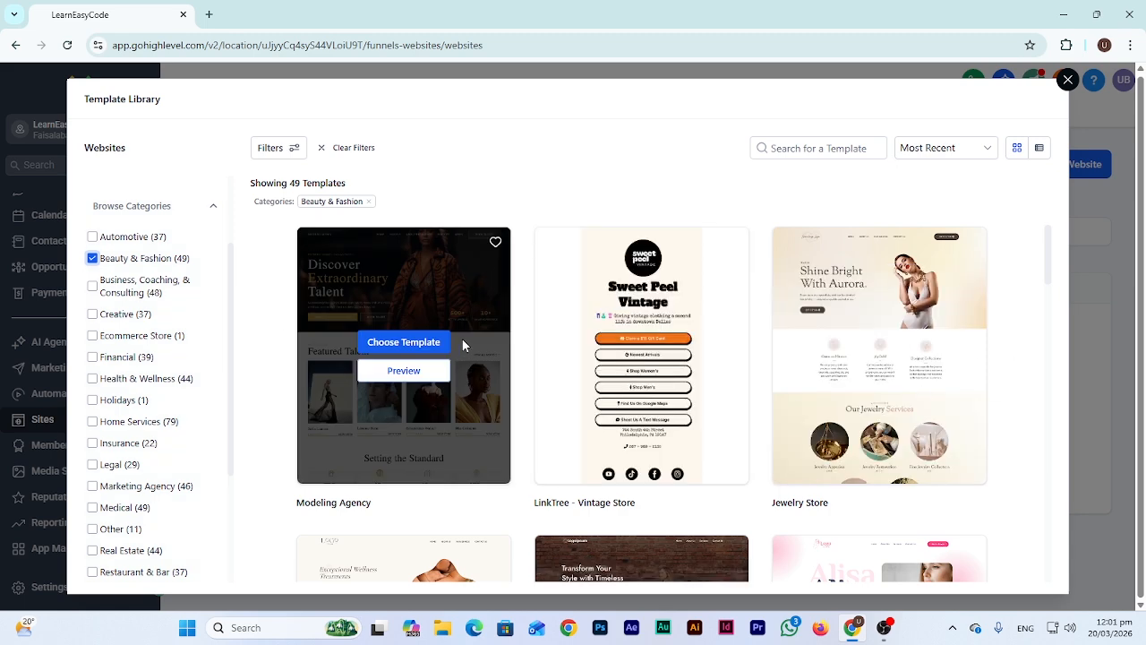
scroll(474, 378, down, 3)
click(92, 259)
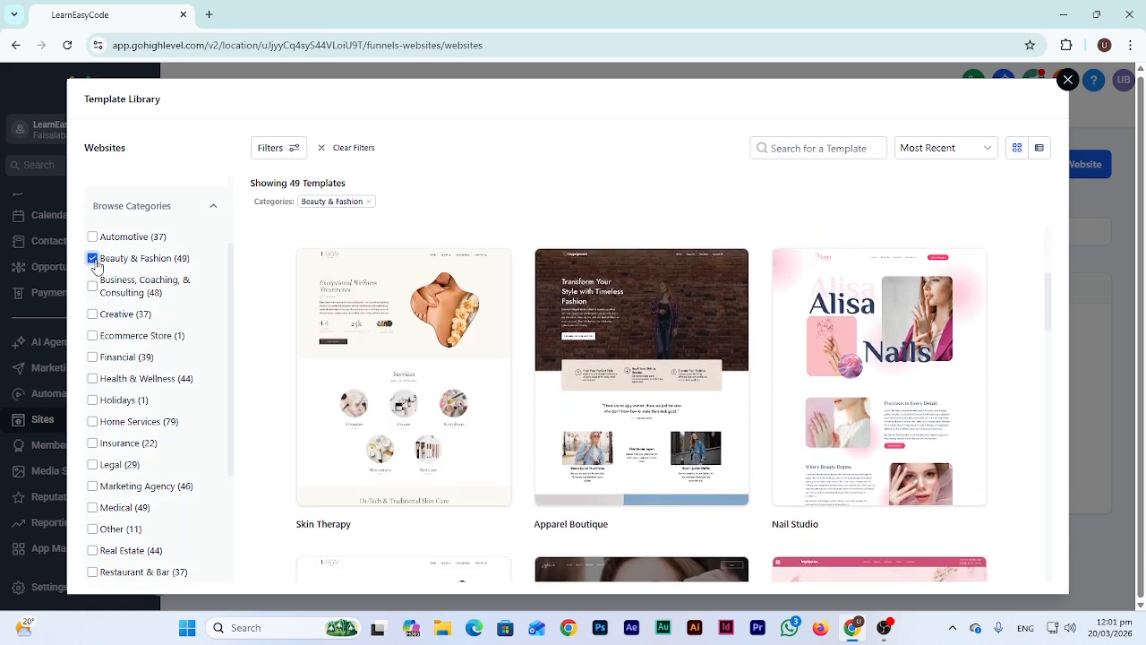
scroll(148, 400, down, 3)
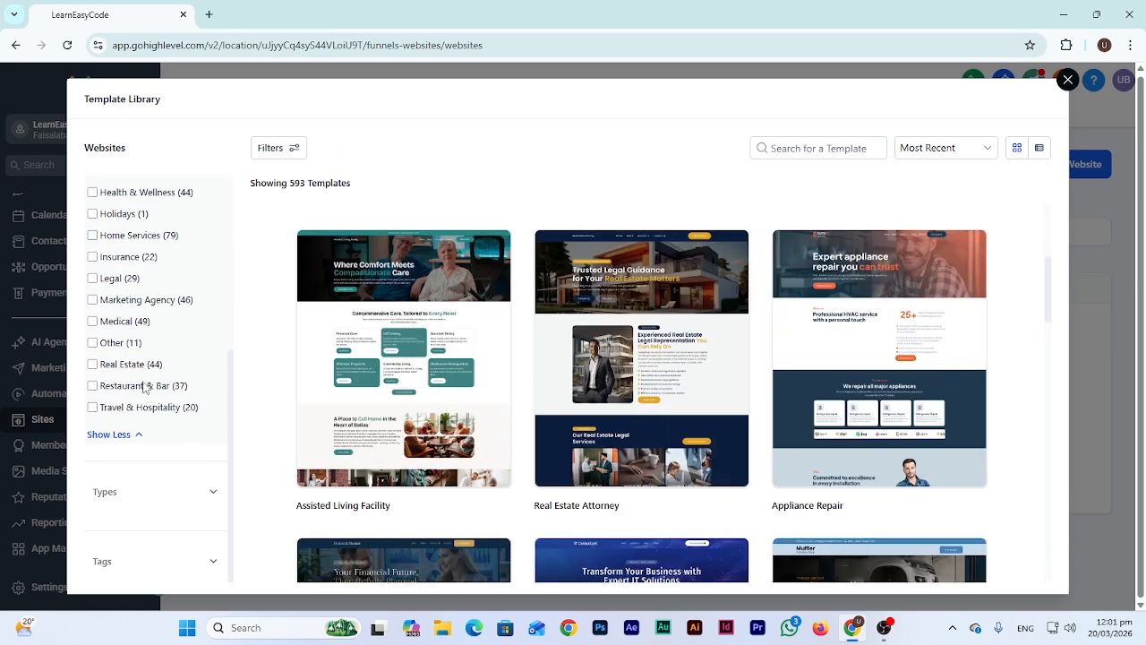
click(139, 494)
scroll(165, 501, down, 2)
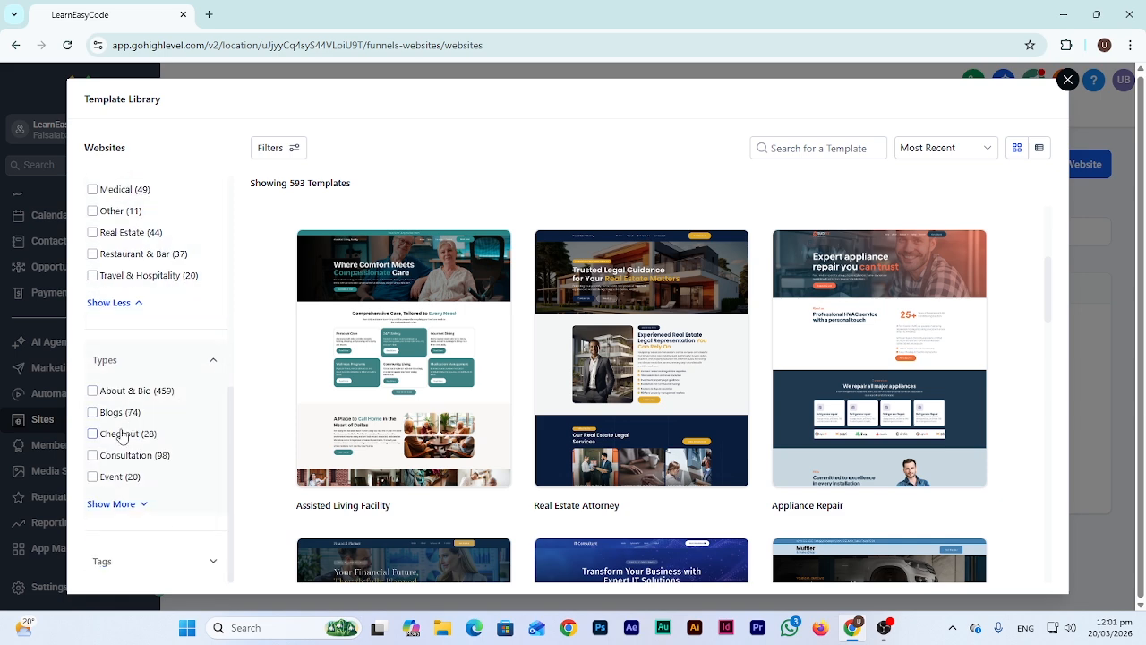
scroll(143, 259, up, 3)
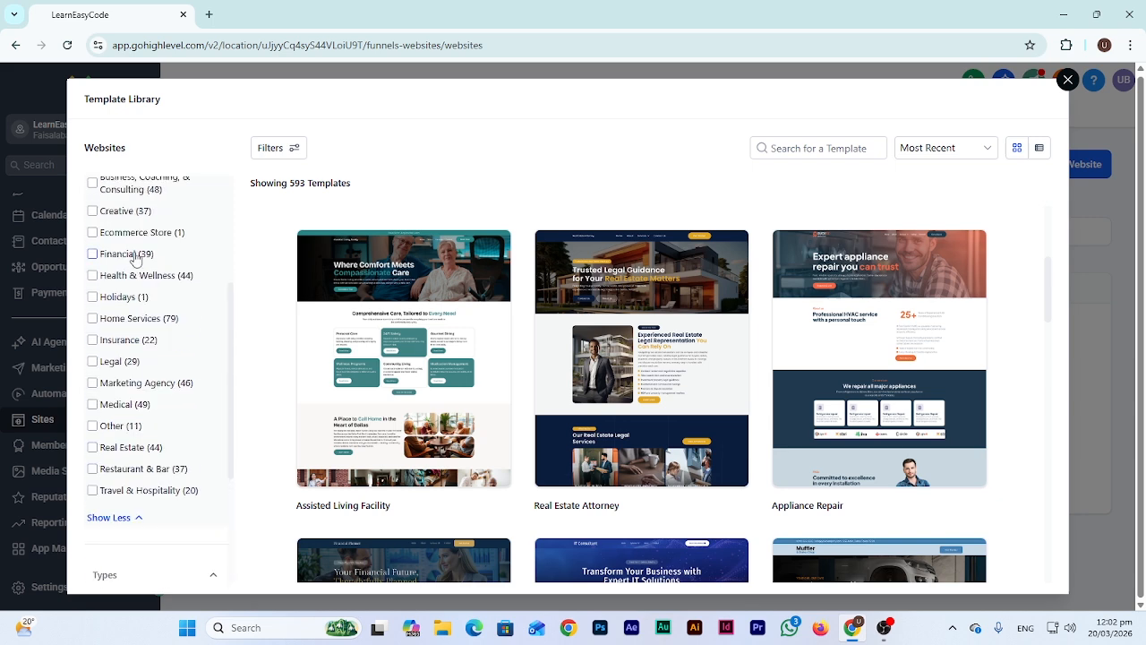
Filter to Financial blog templates, then clear both the Blogs and Financial filters
click(134, 258)
scroll(134, 268, down, 2)
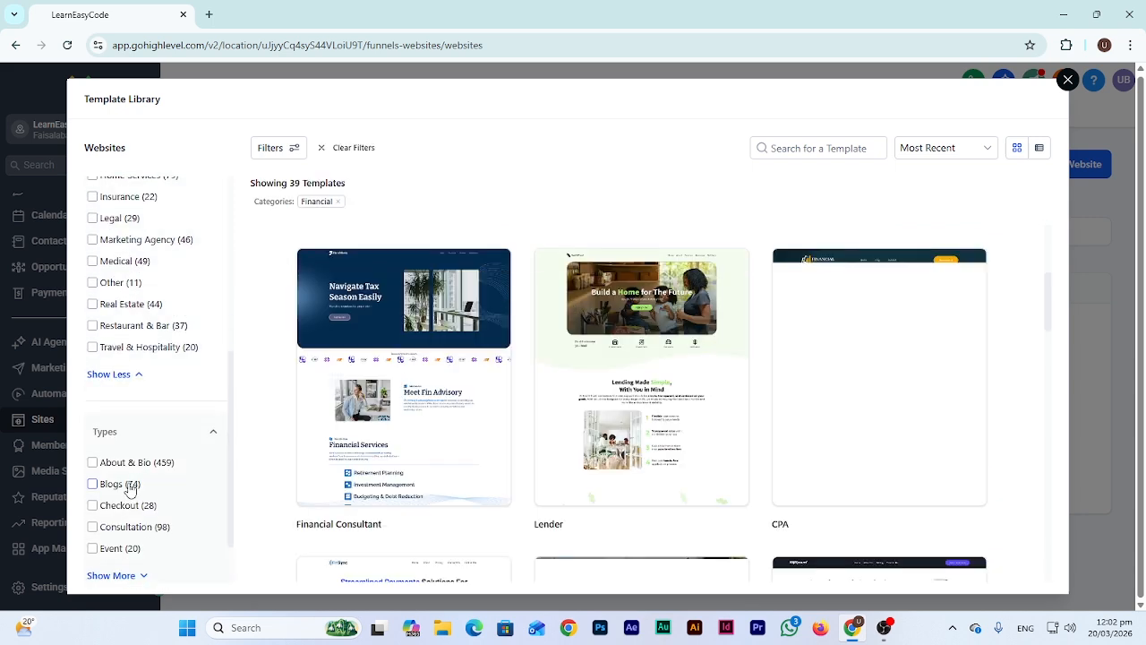
click(127, 489)
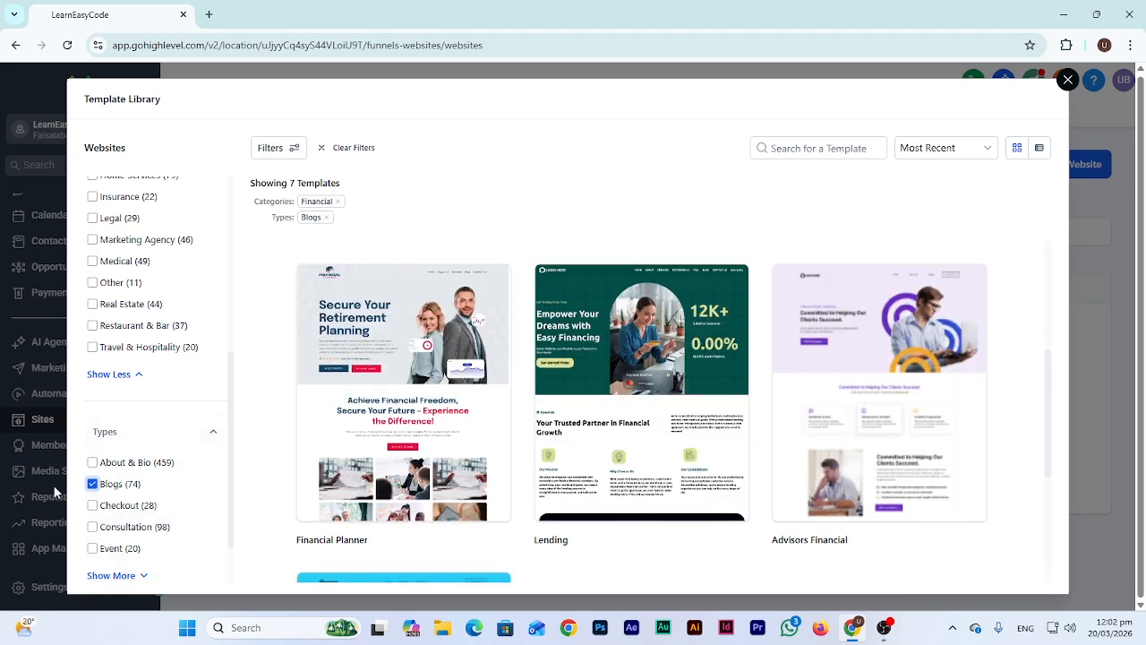
click(92, 483)
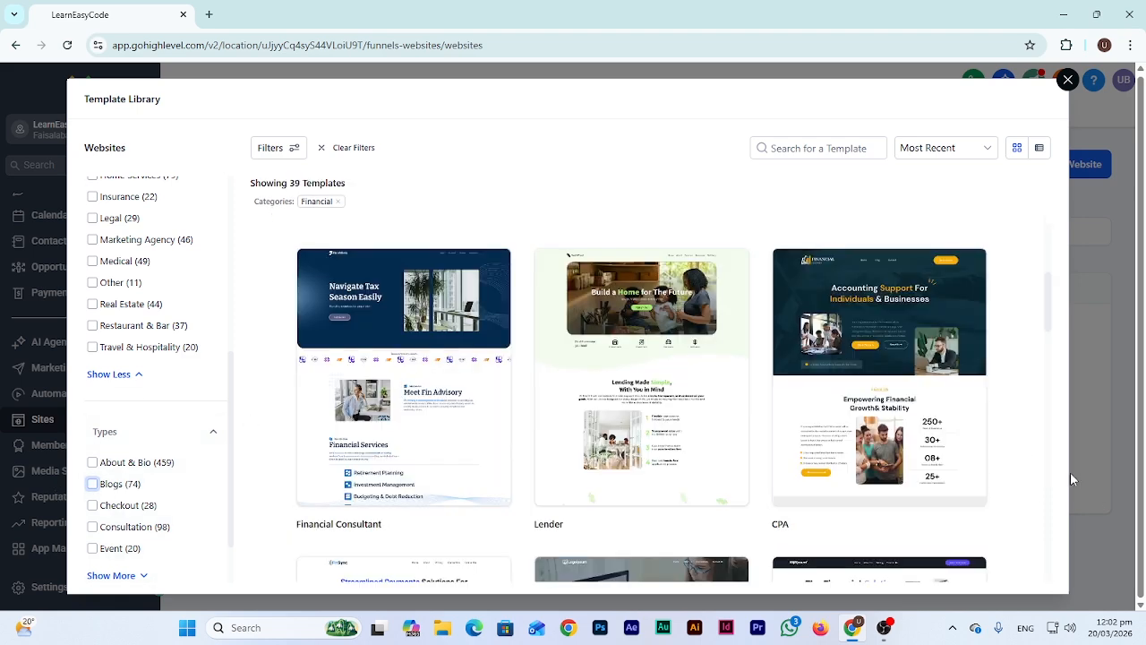
scroll(148, 363, up, 3)
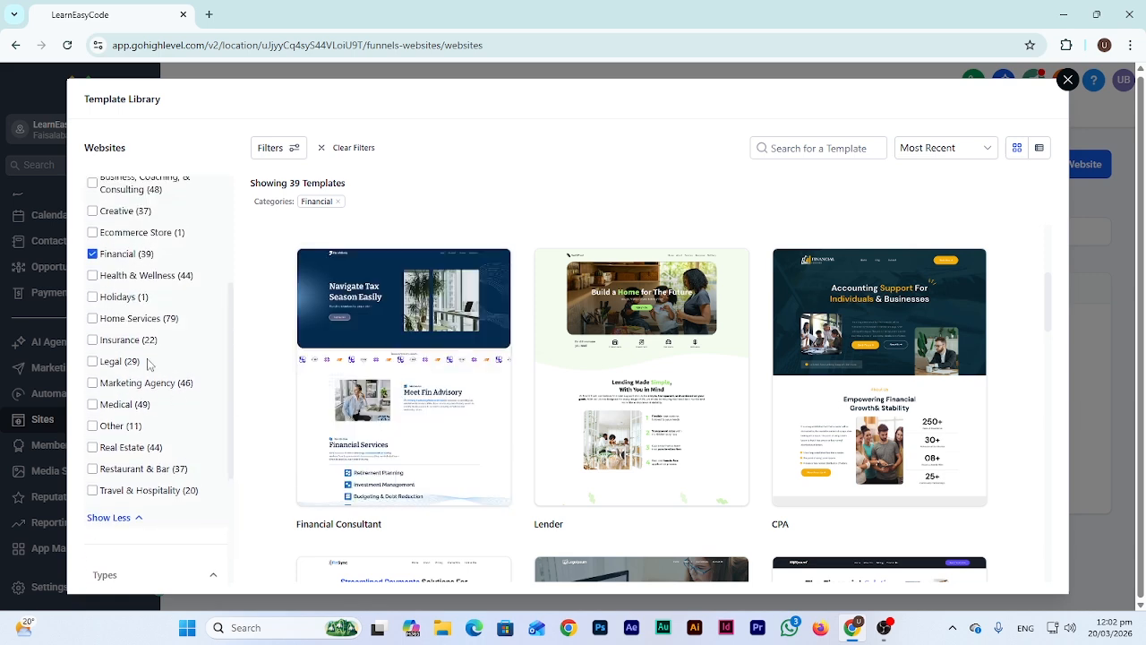
click(124, 257)
scroll(134, 466, down, 3)
scroll(158, 481, down, 1)
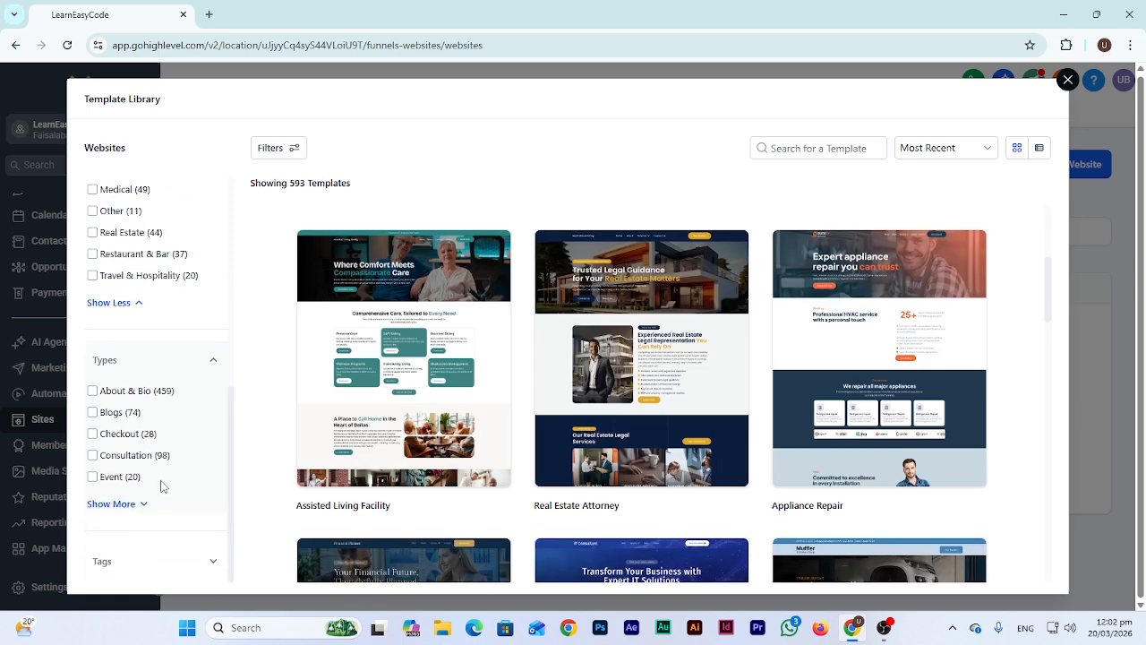
Expand the template tags list and scroll through the category filters
click(119, 554)
scroll(217, 493, down, 3)
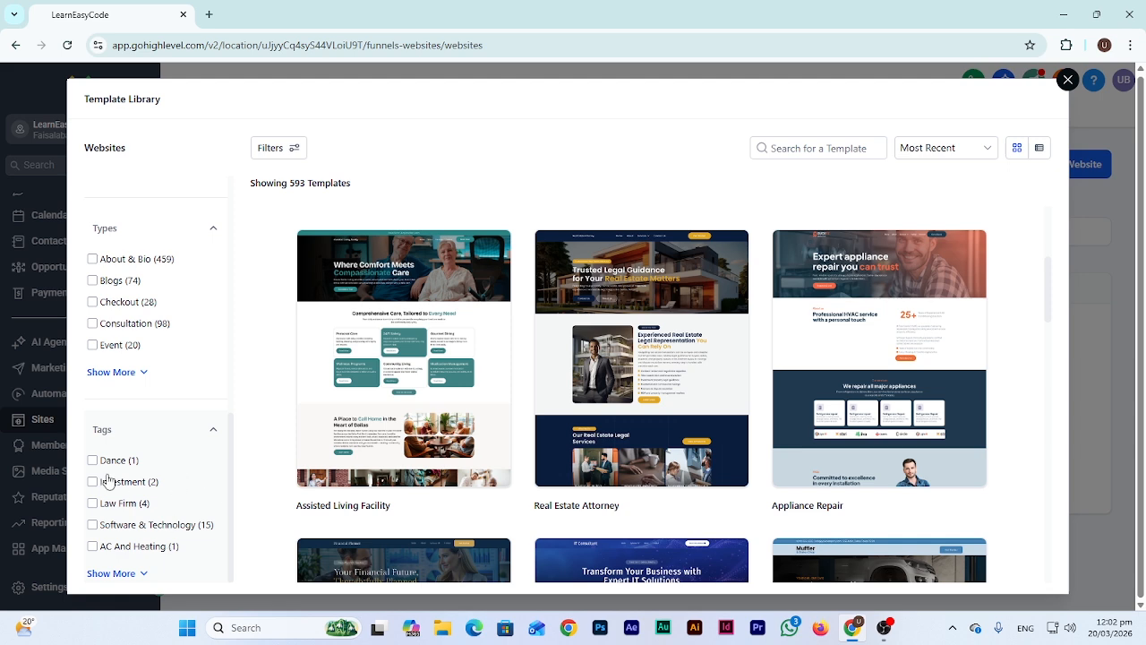
scroll(141, 383, up, 5)
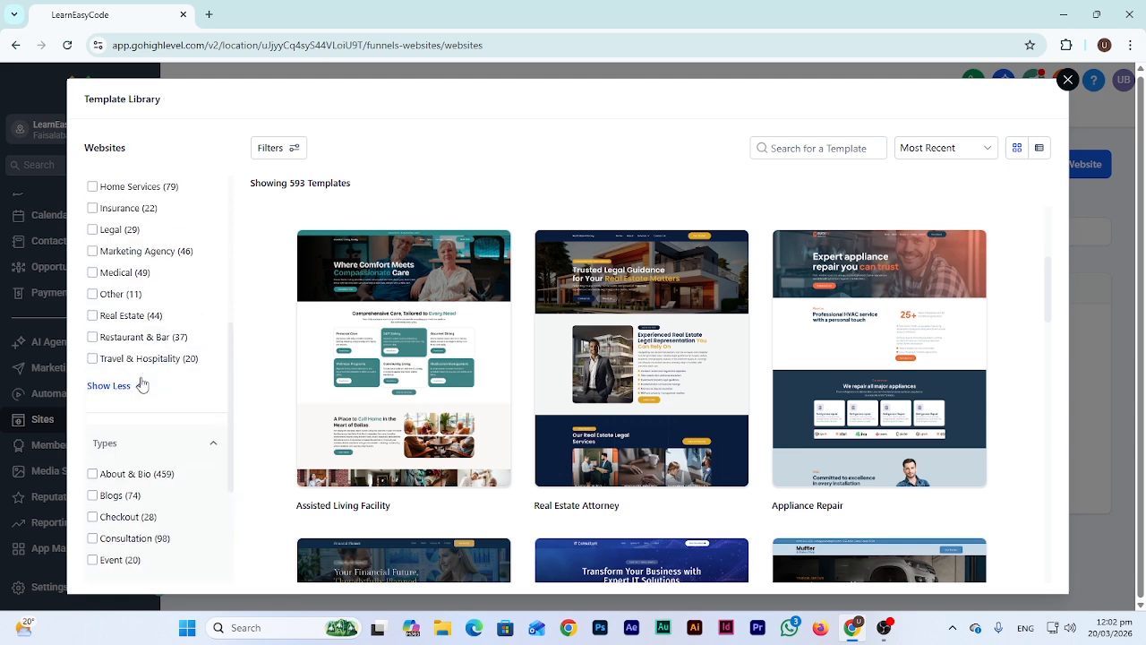
scroll(140, 383, up, 2)
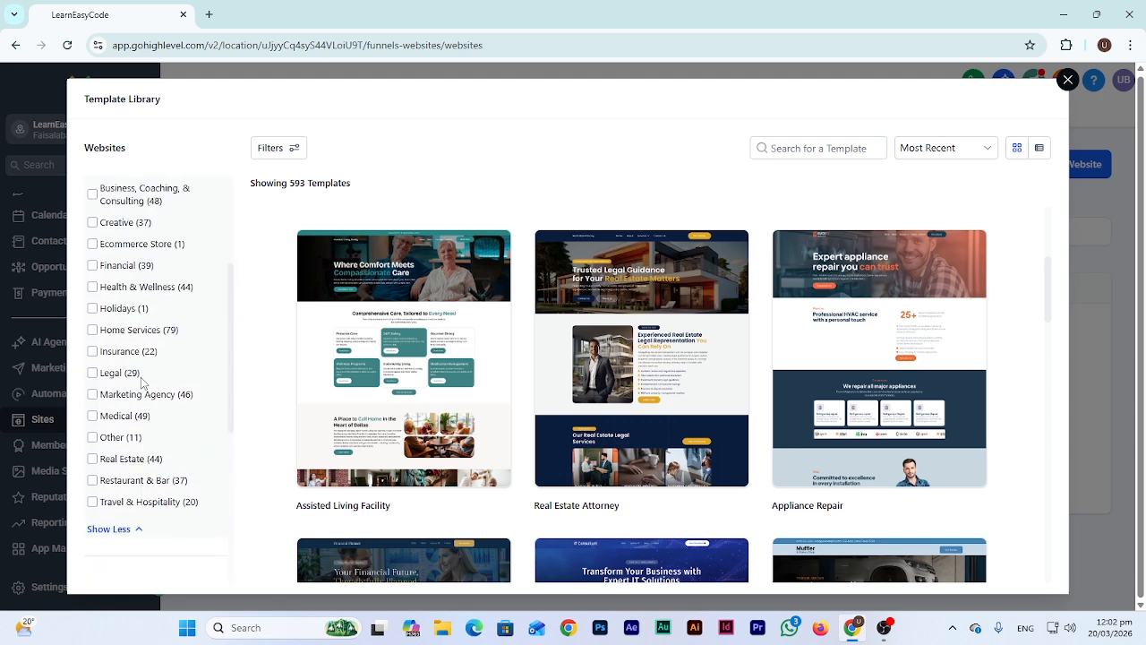
scroll(141, 384, up, 2)
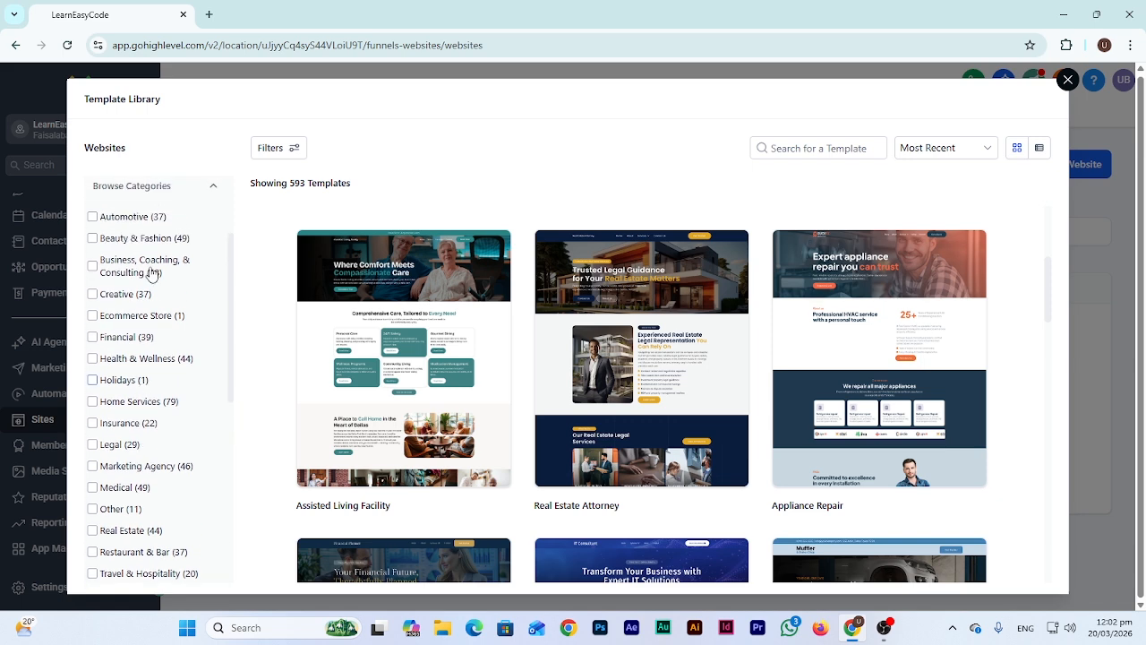
scroll(172, 268, up, 2)
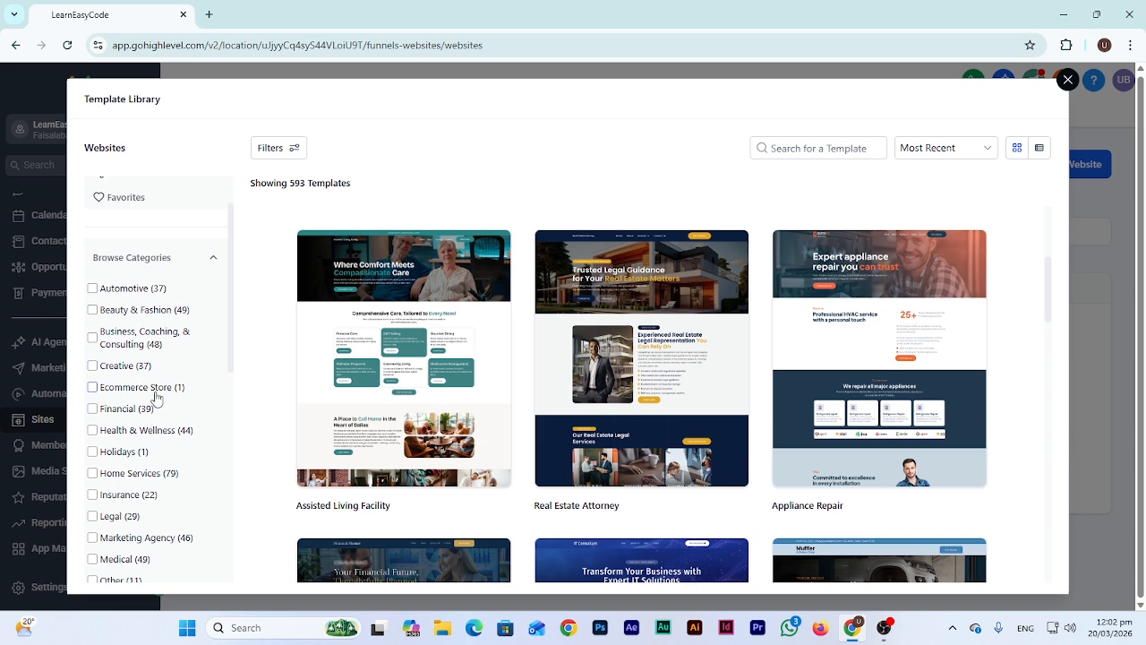
scroll(176, 475, down, 1)
scroll(176, 480, down, 1)
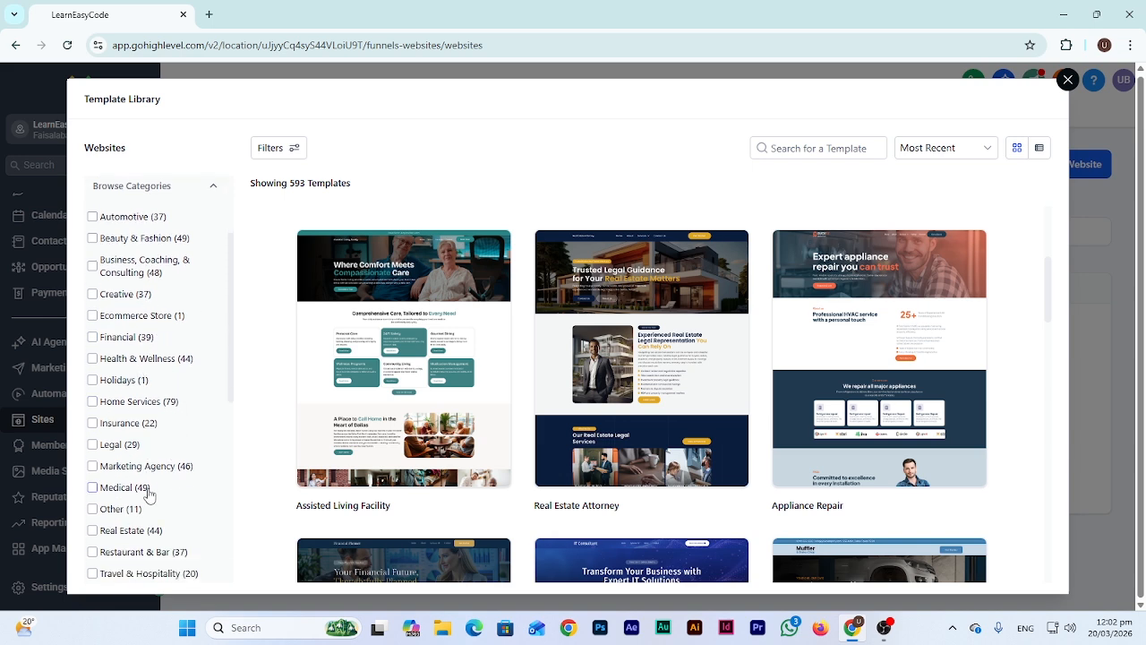
scroll(161, 466, down, 1)
scroll(170, 443, up, 3)
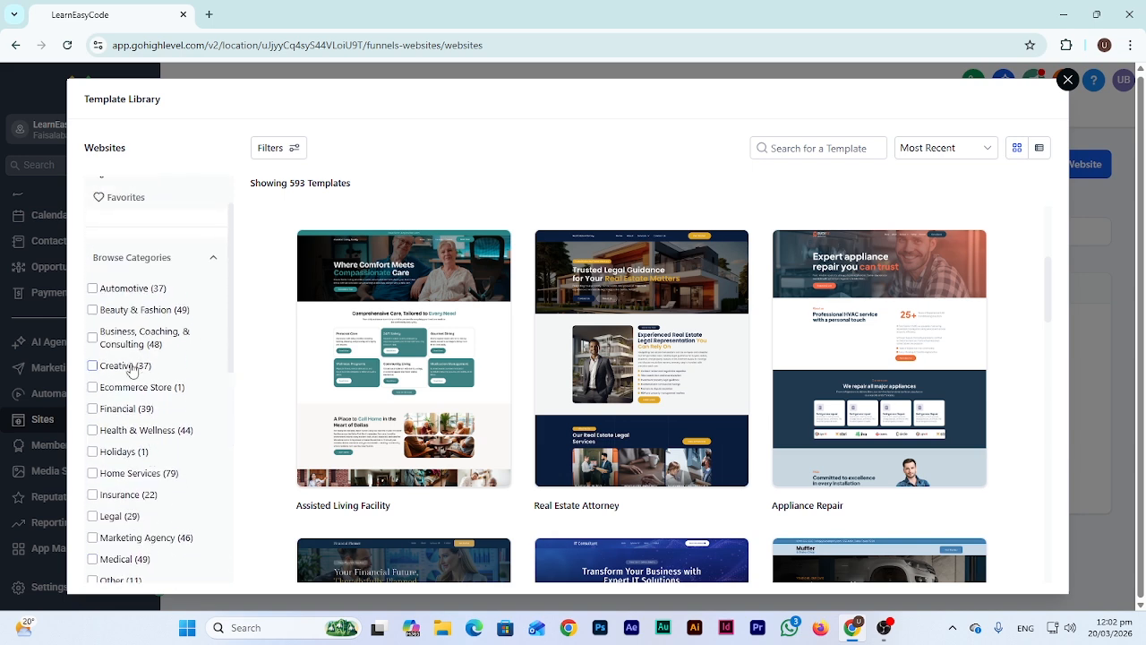
Filter the library to the 37 Creative templates and scroll to the Website Designer card
click(132, 368)
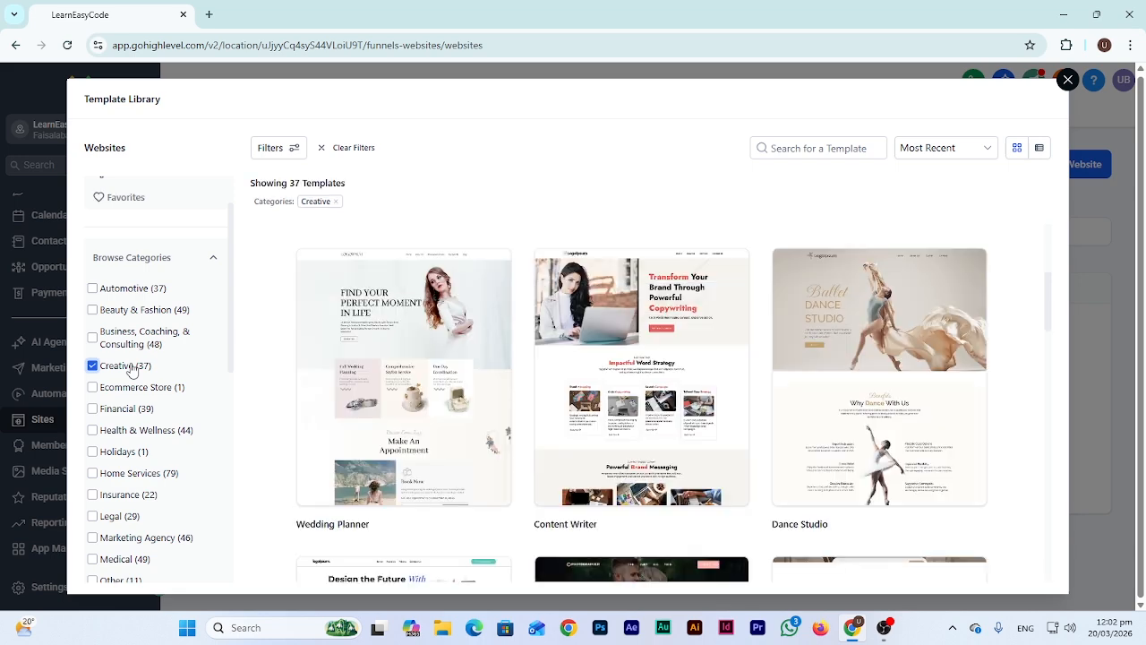
scroll(546, 406, down, 1)
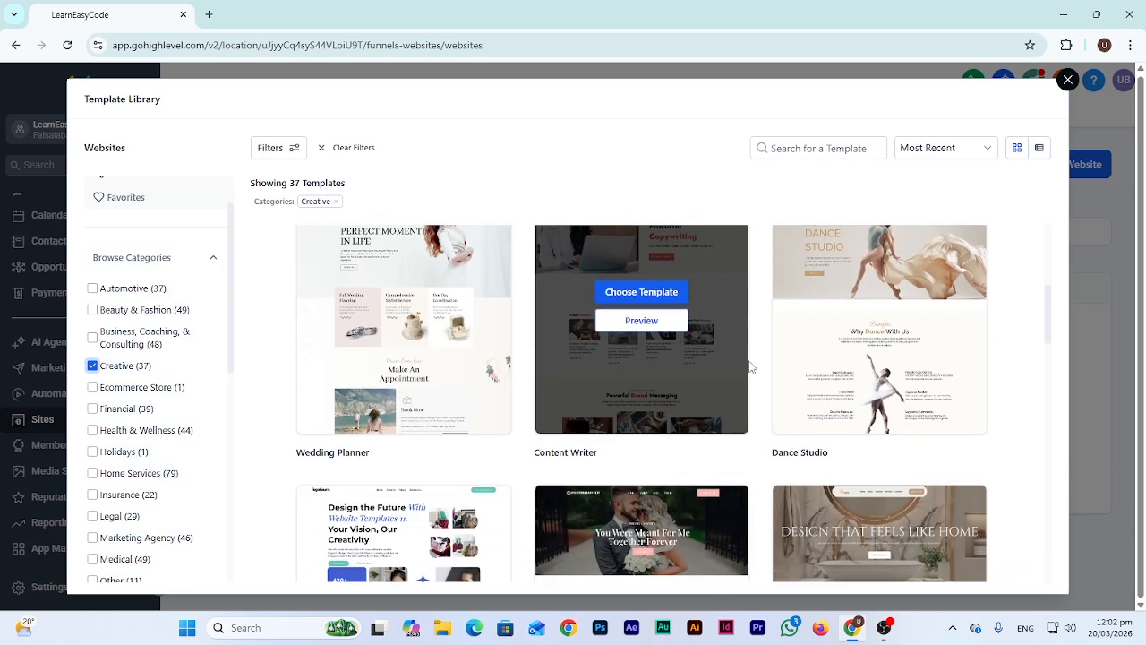
scroll(634, 386, down, 3)
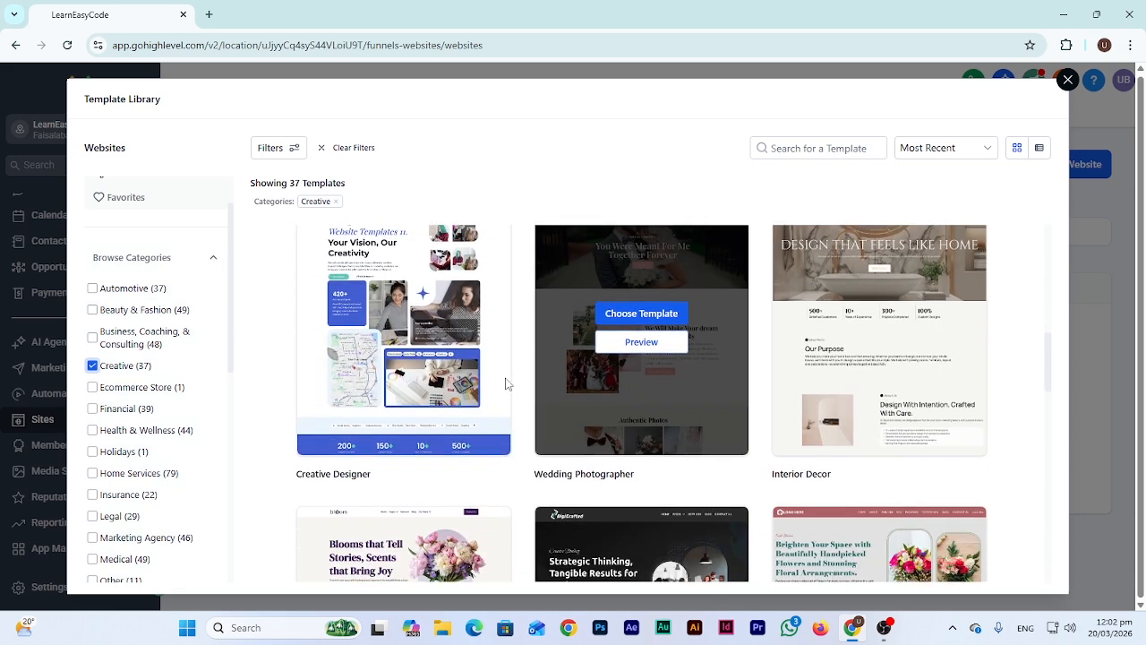
mouse_move(654, 356)
scroll(675, 373, down, 3)
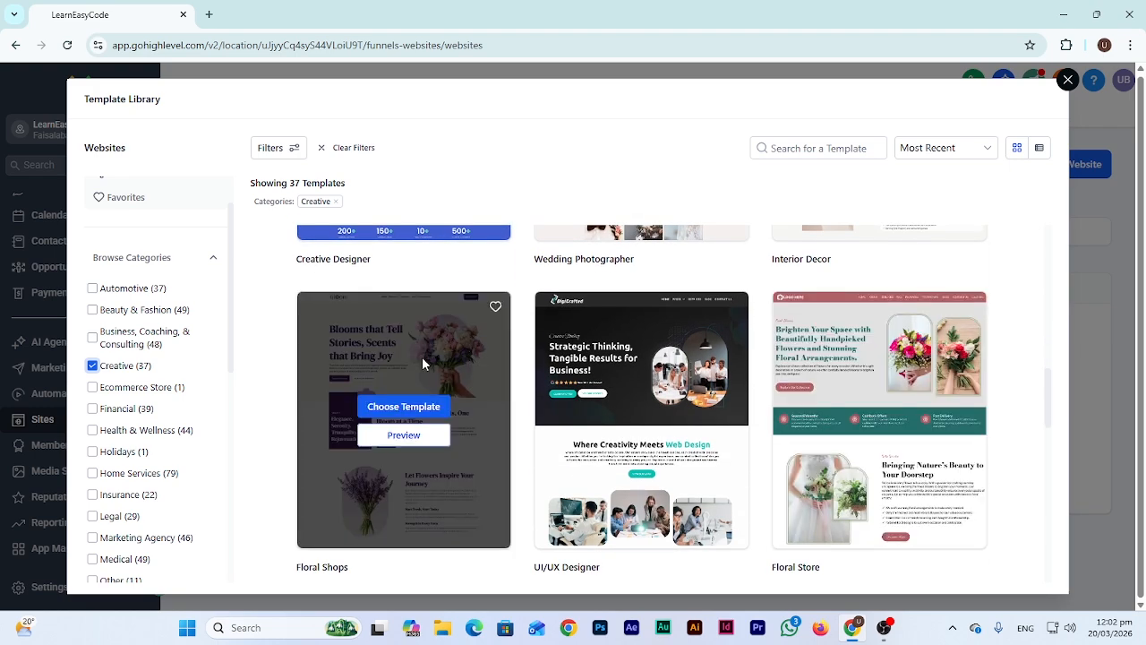
scroll(445, 365, down, 2)
scroll(621, 402, up, 2)
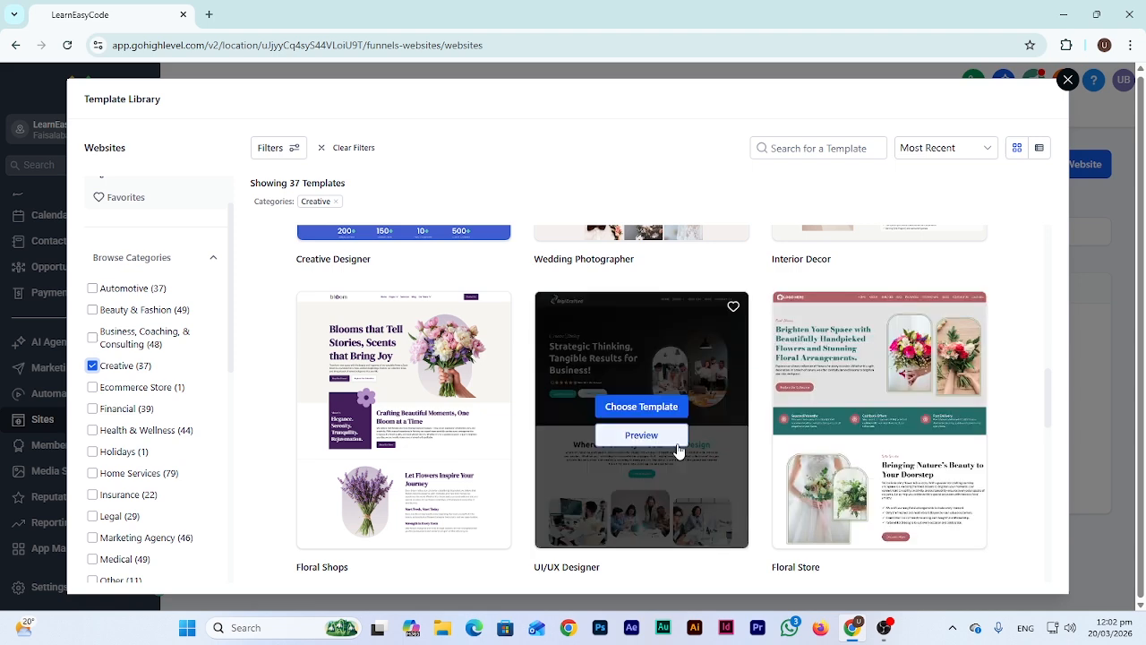
scroll(680, 451, down, 3)
scroll(674, 446, down, 1)
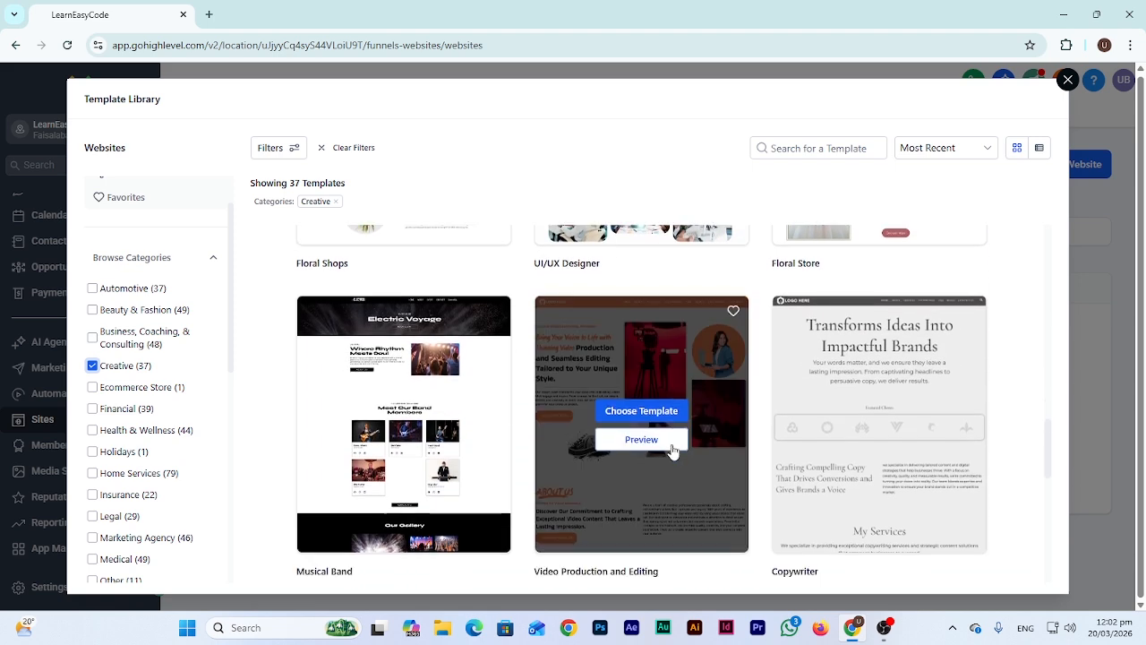
scroll(787, 409, down, 1)
scroll(787, 408, down, 5)
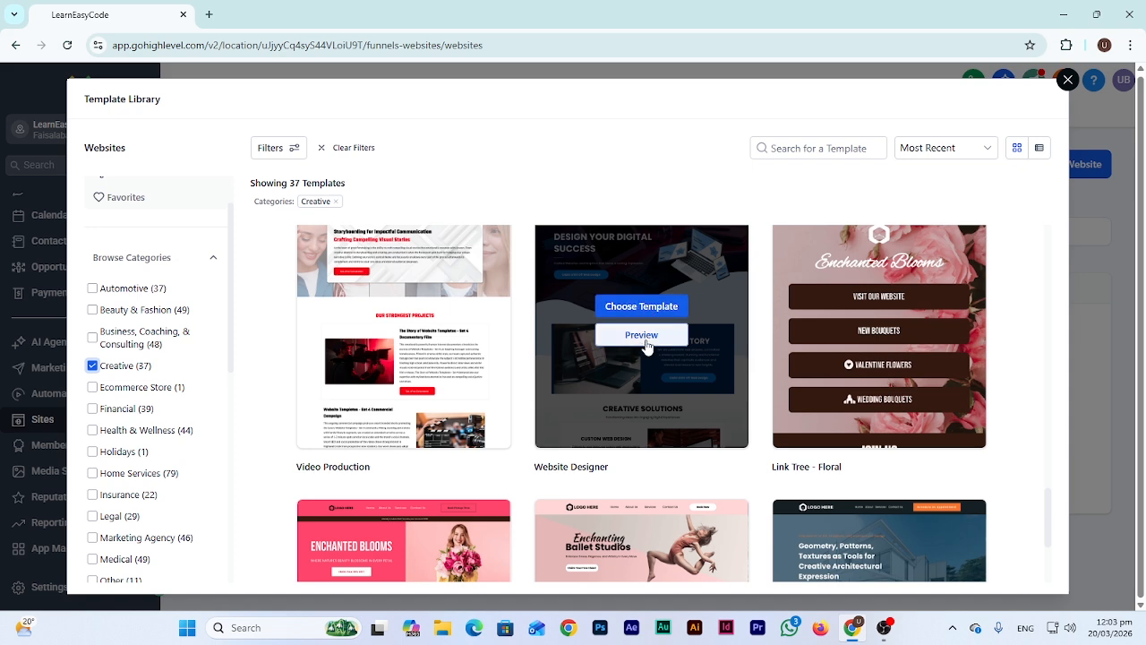
Preview the Website Designer template and scroll through its 'Design Your Digital Success' page
click(643, 335)
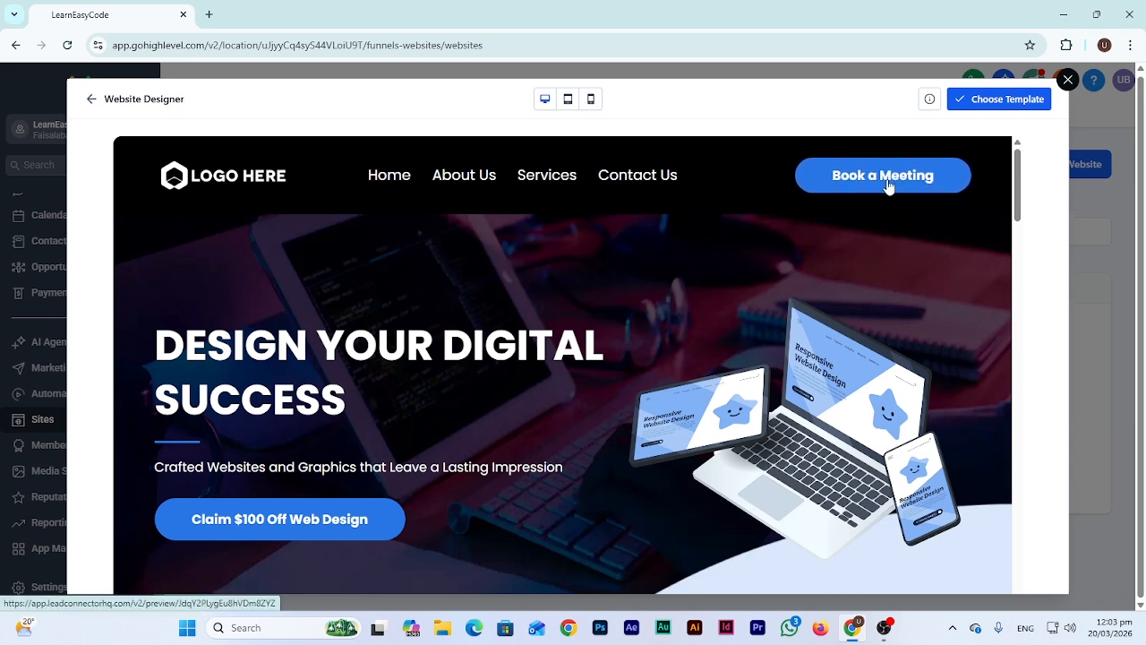
scroll(584, 276, down, 1)
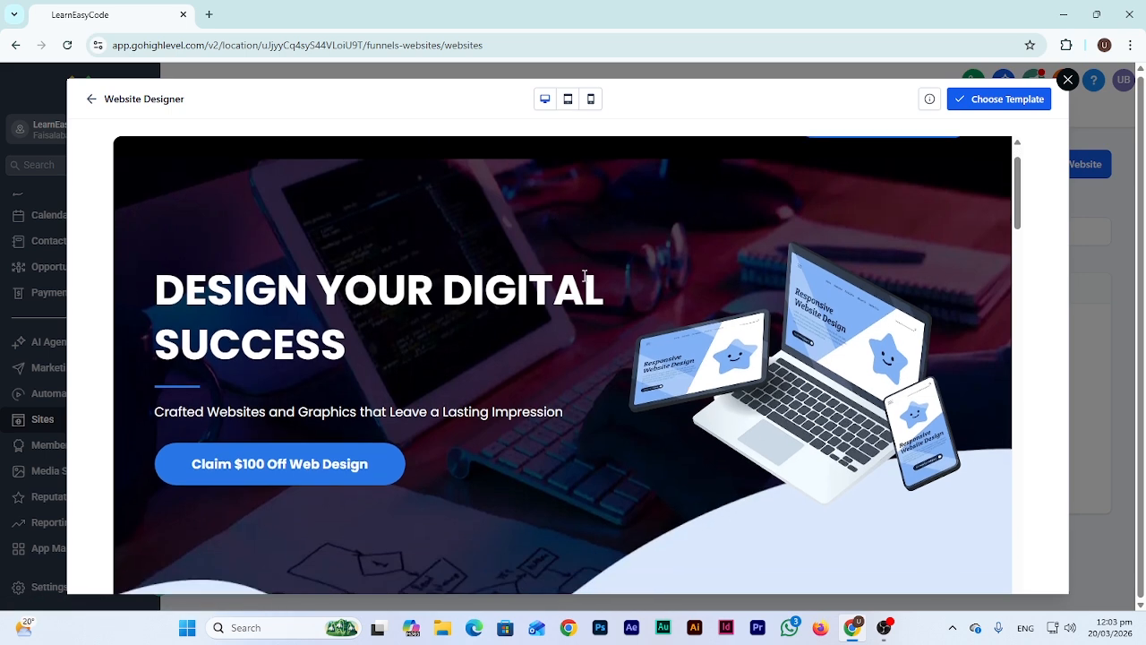
scroll(606, 253, down, 1)
scroll(668, 283, up, 1)
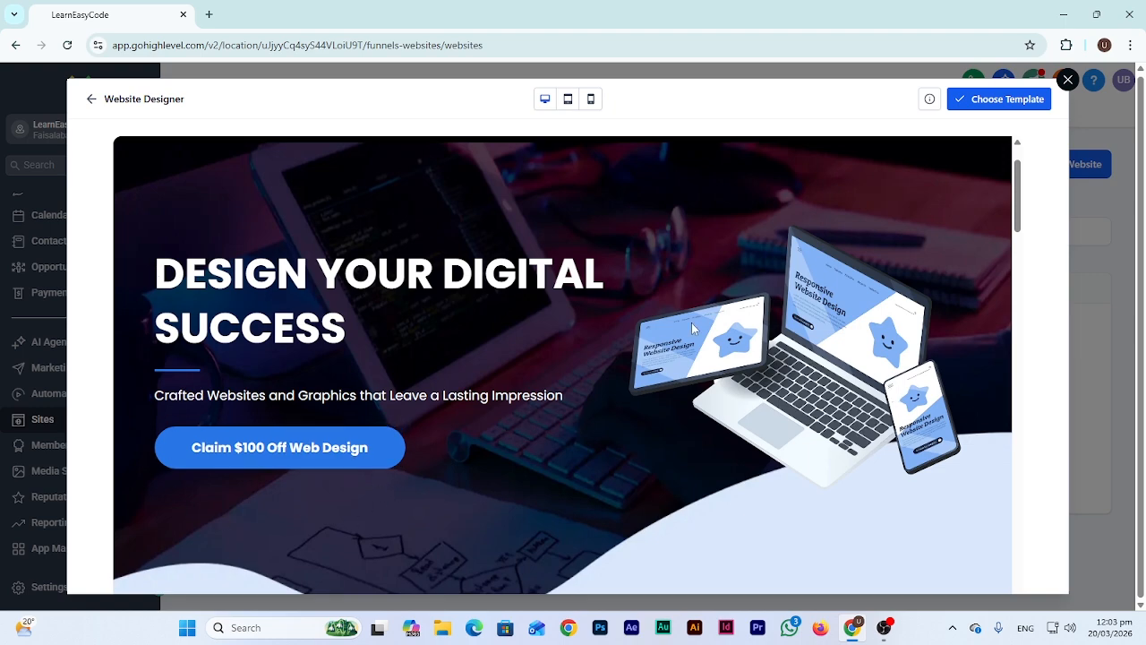
scroll(851, 348, down, 6)
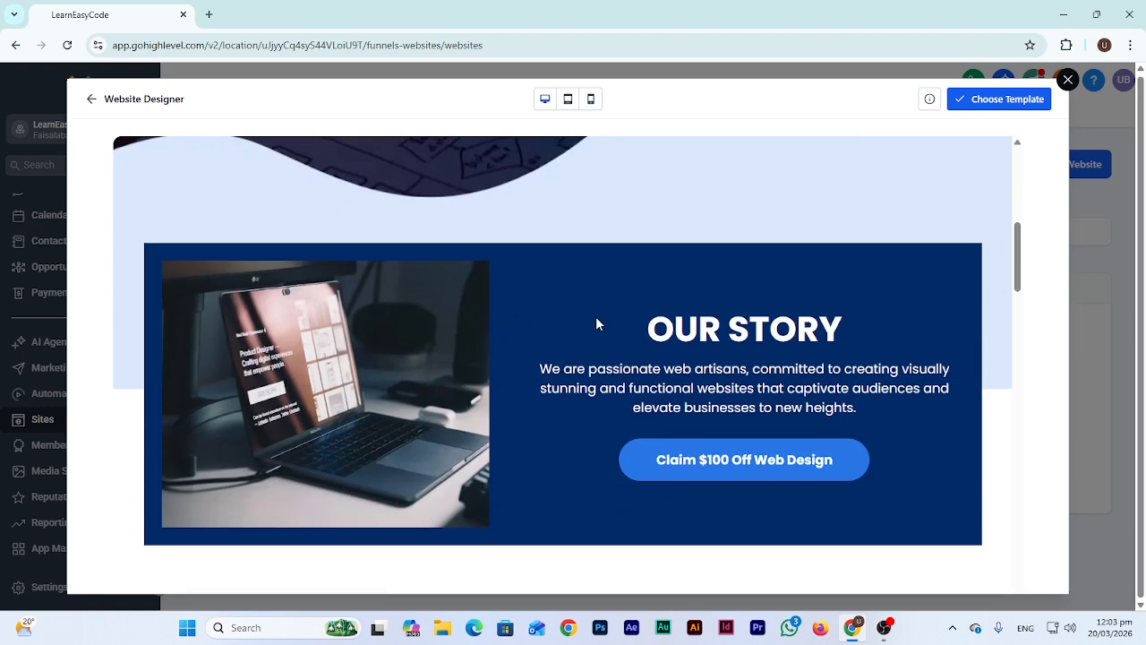
scroll(740, 421, down, 10)
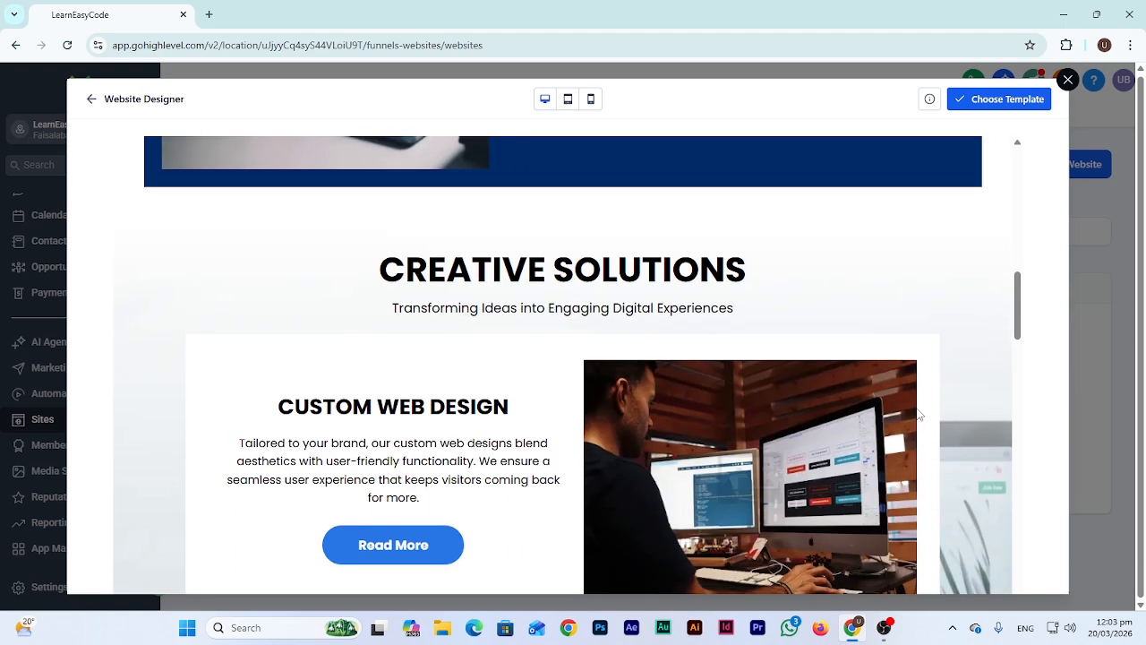
scroll(529, 342, down, 15)
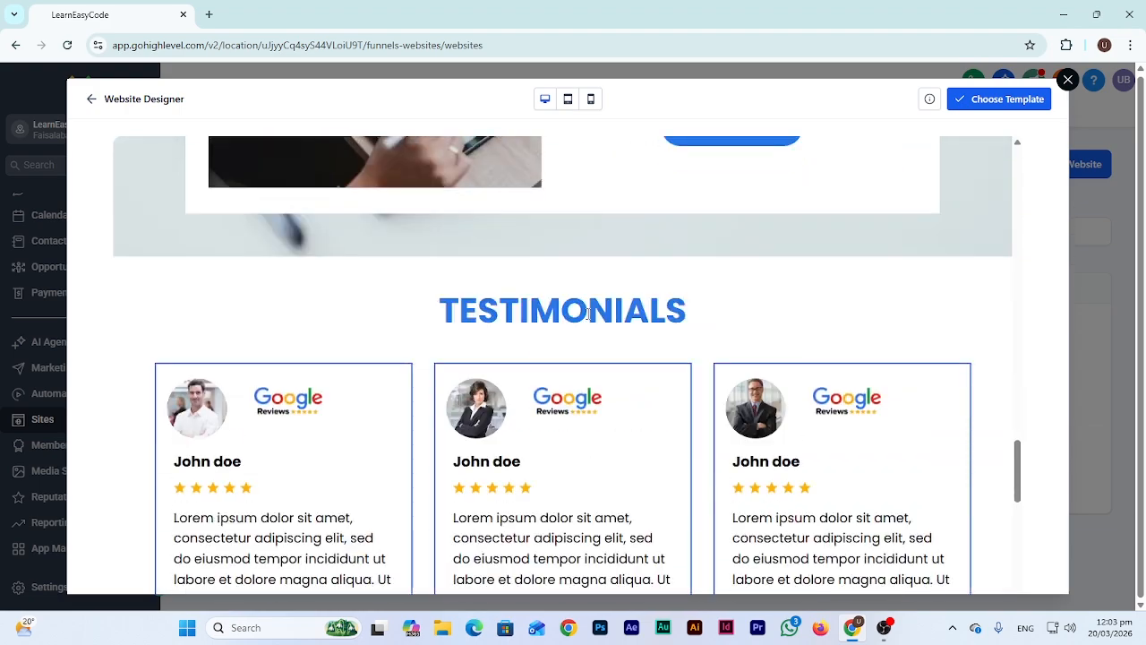
scroll(486, 321, down, 6)
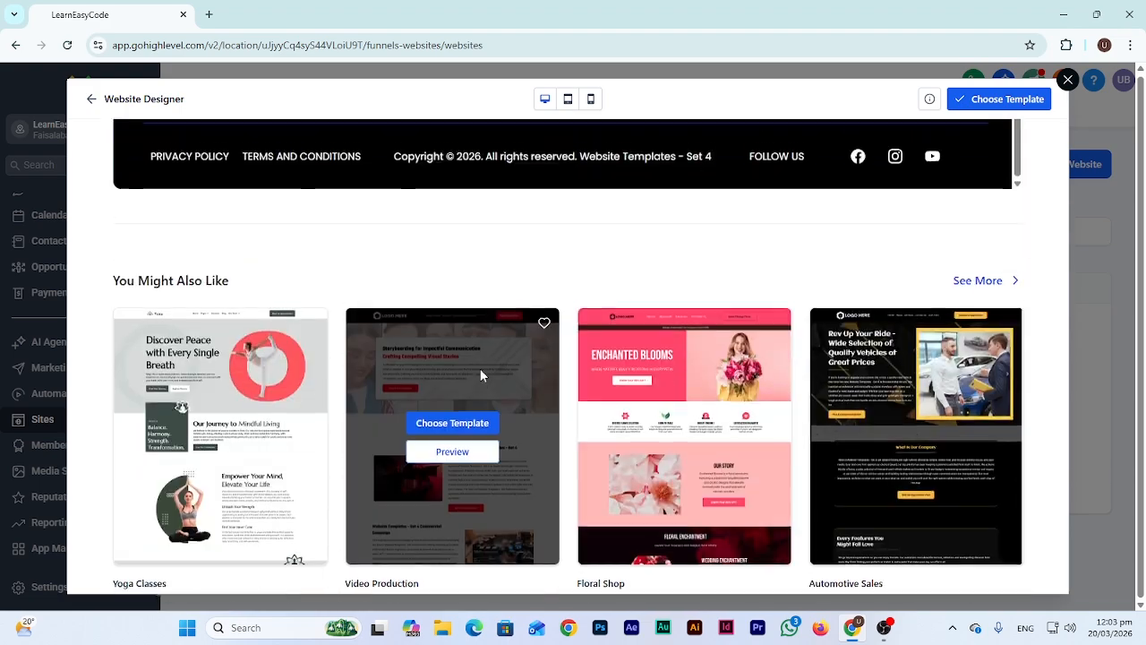
scroll(481, 375, up, 4)
scroll(481, 375, up, 1)
scroll(478, 373, down, 2)
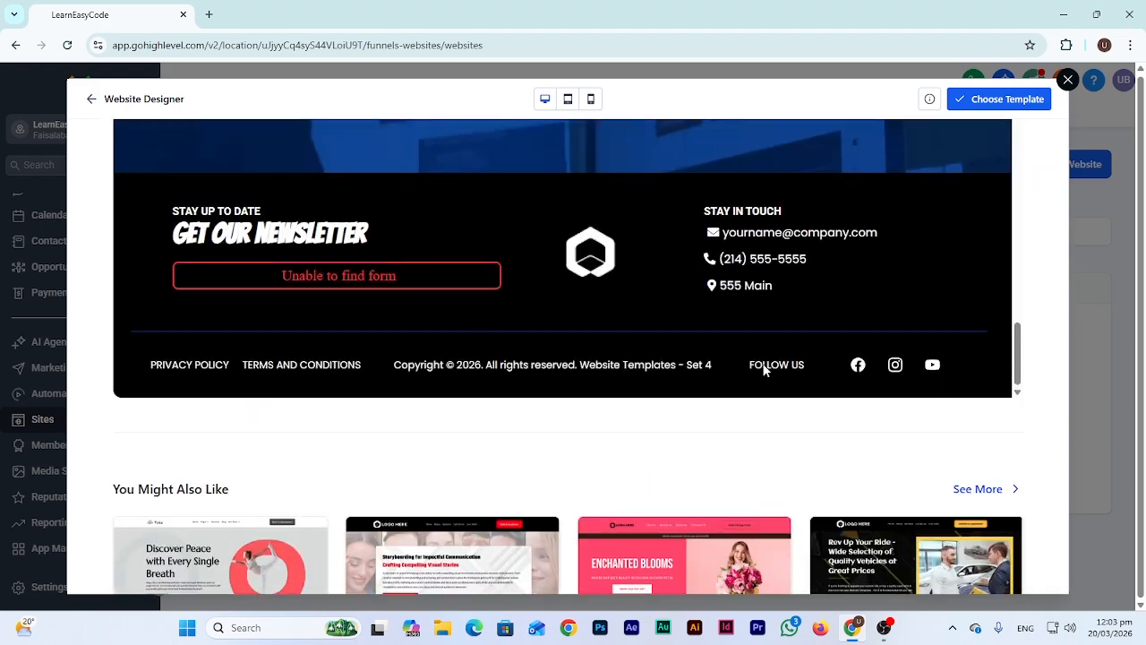
scroll(471, 335, up, 6)
scroll(504, 325, up, 10)
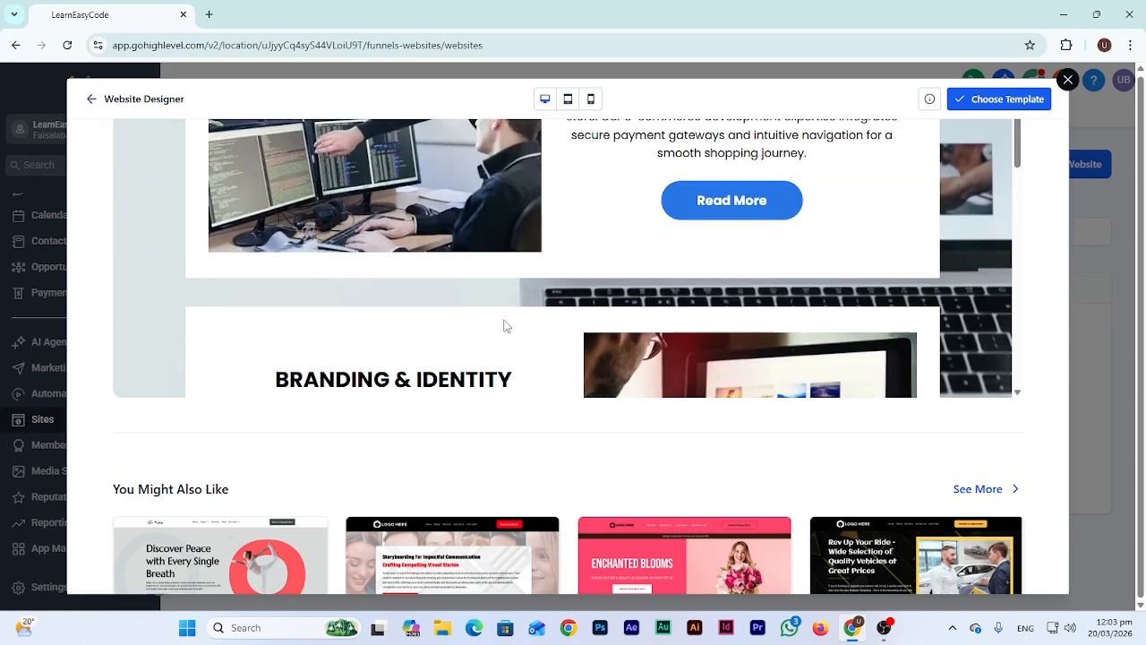
scroll(576, 254, up, 5)
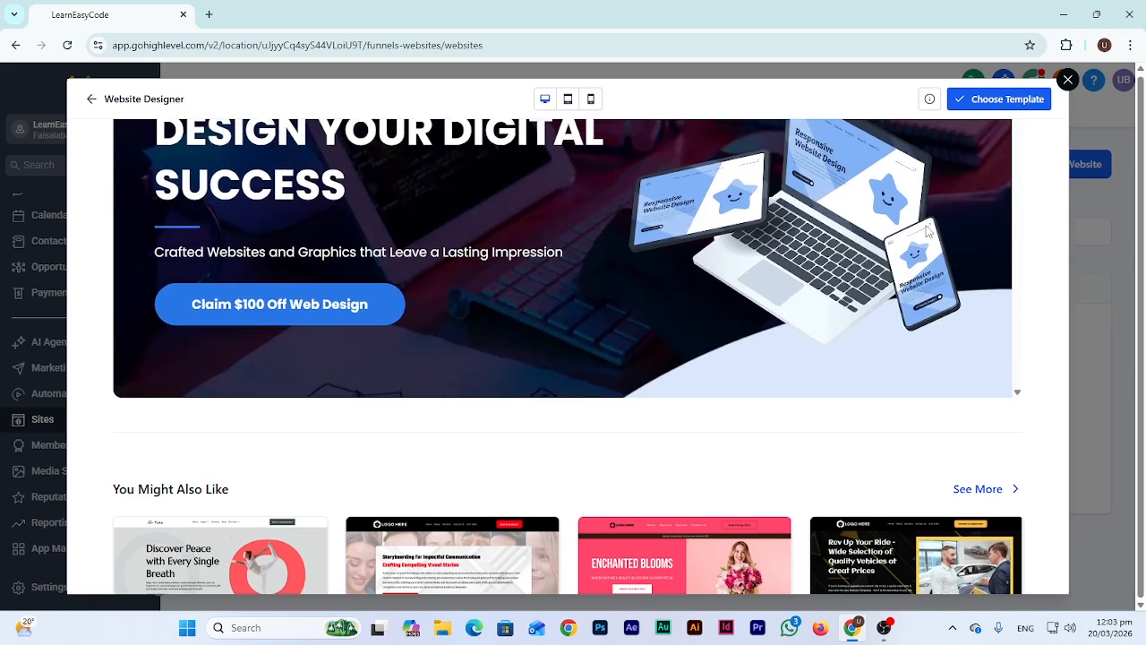
scroll(1021, 278, up, 3)
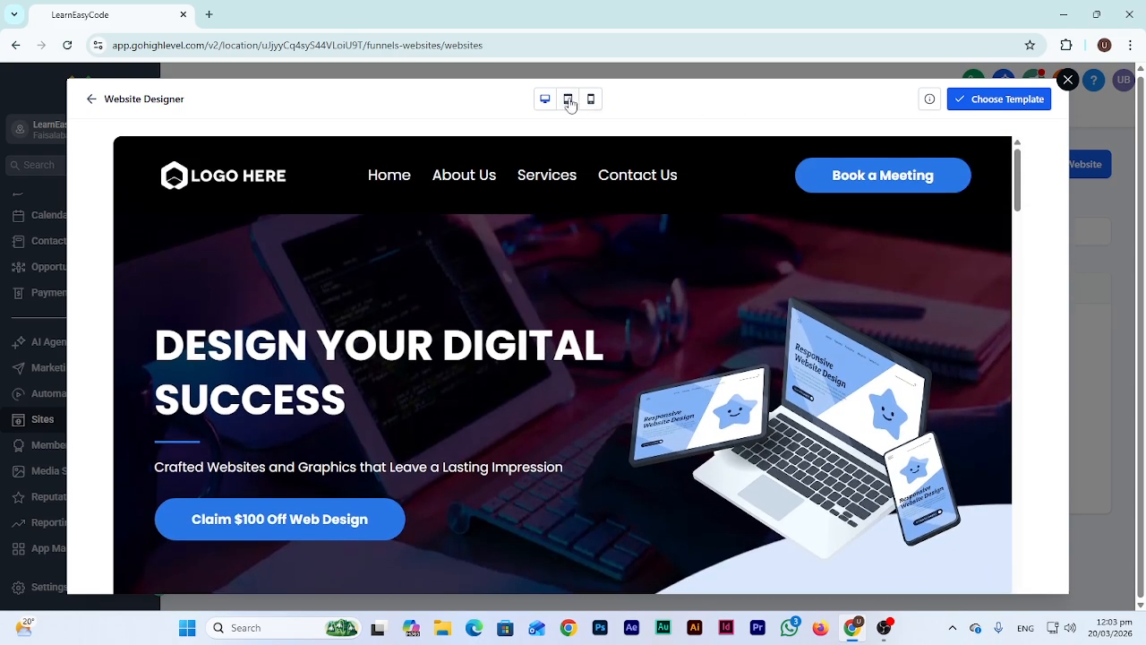
View the Website Designer template at tablet and phone sizes, then return to the Creative templates
click(568, 100)
scroll(586, 259, down, 6)
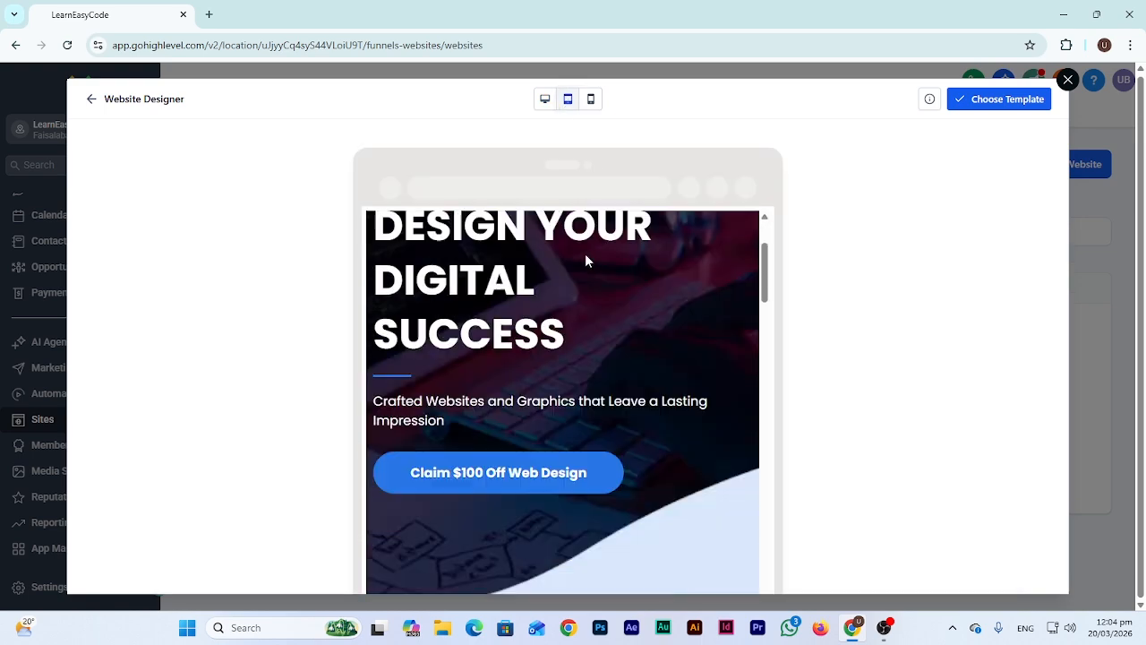
scroll(597, 313, up, 6)
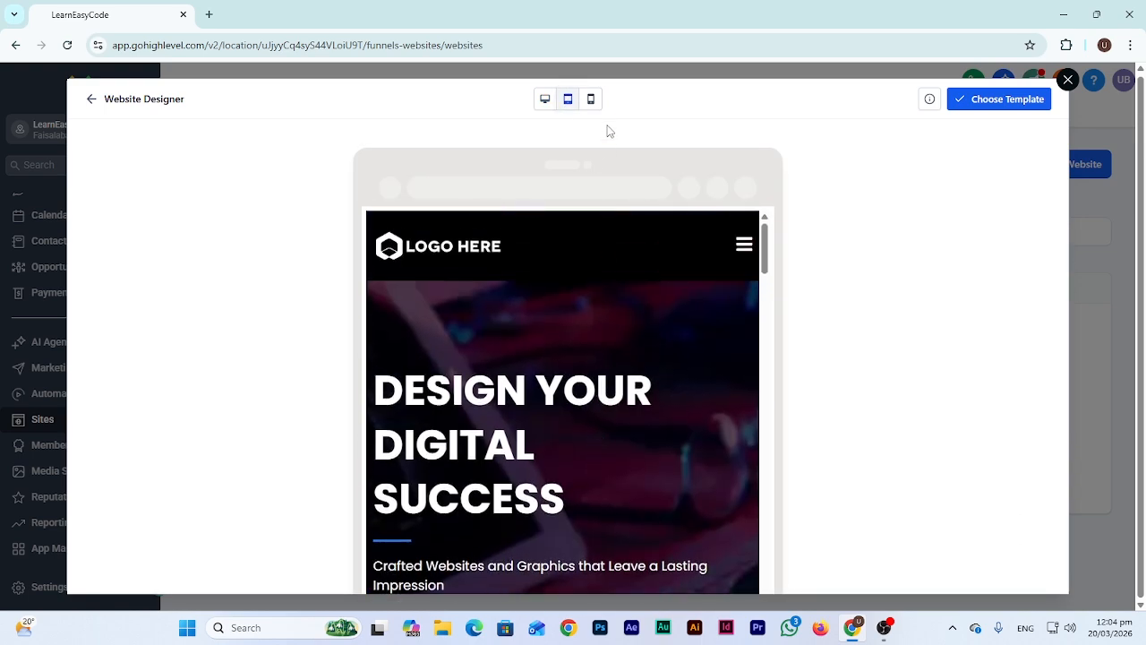
click(591, 99)
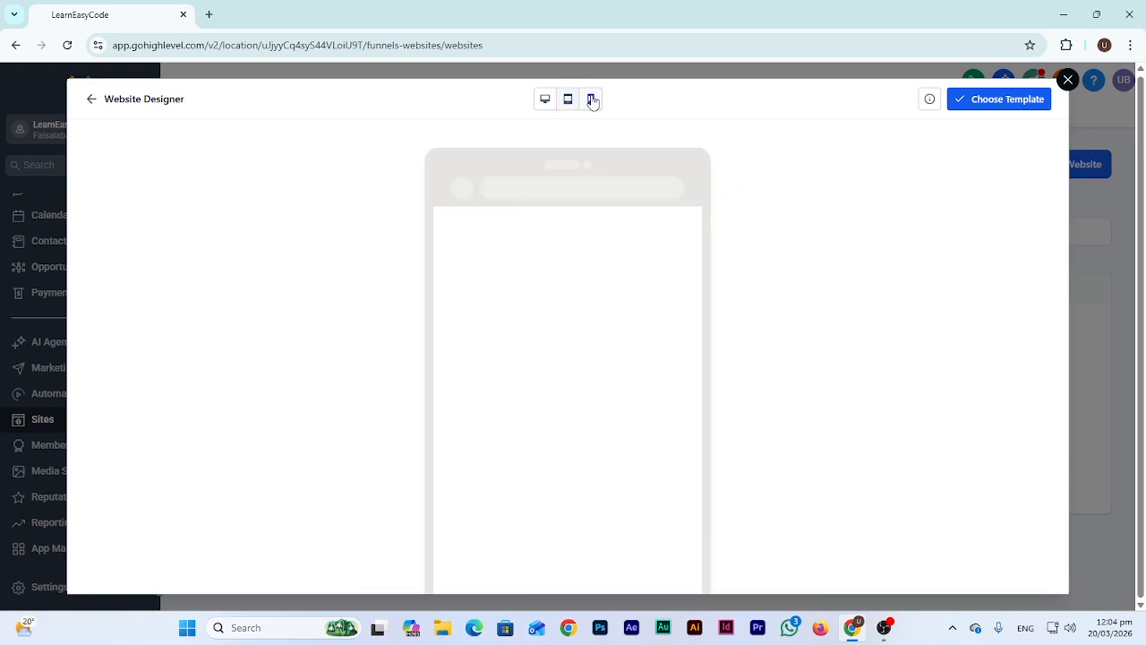
scroll(561, 433, down, 6)
scroll(560, 433, up, 6)
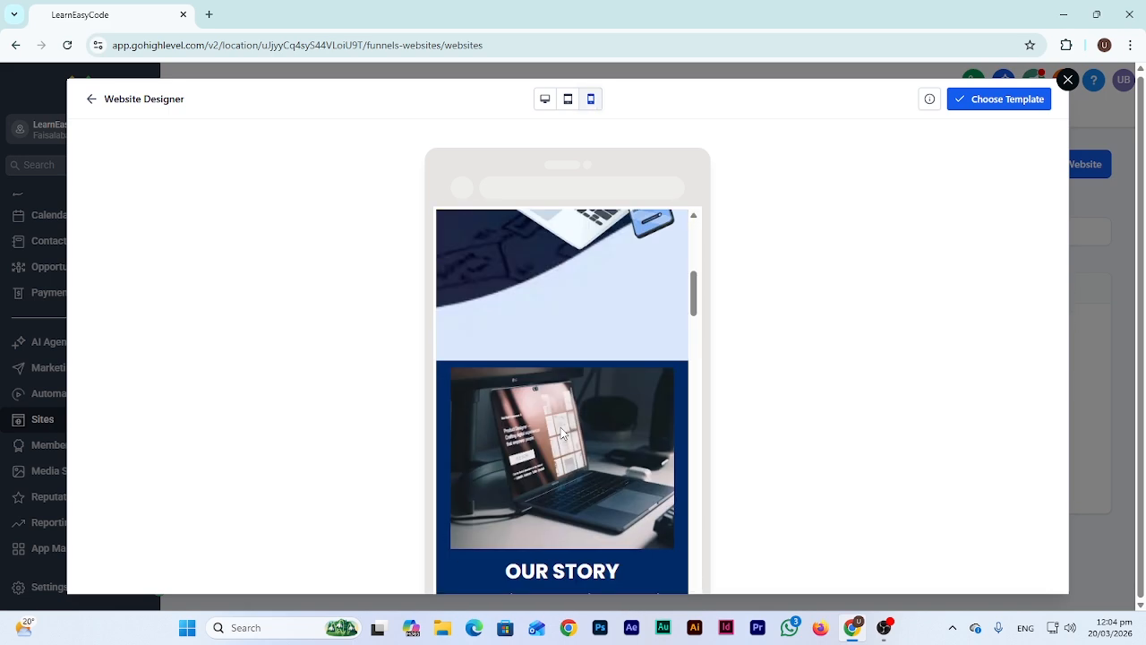
click(91, 99)
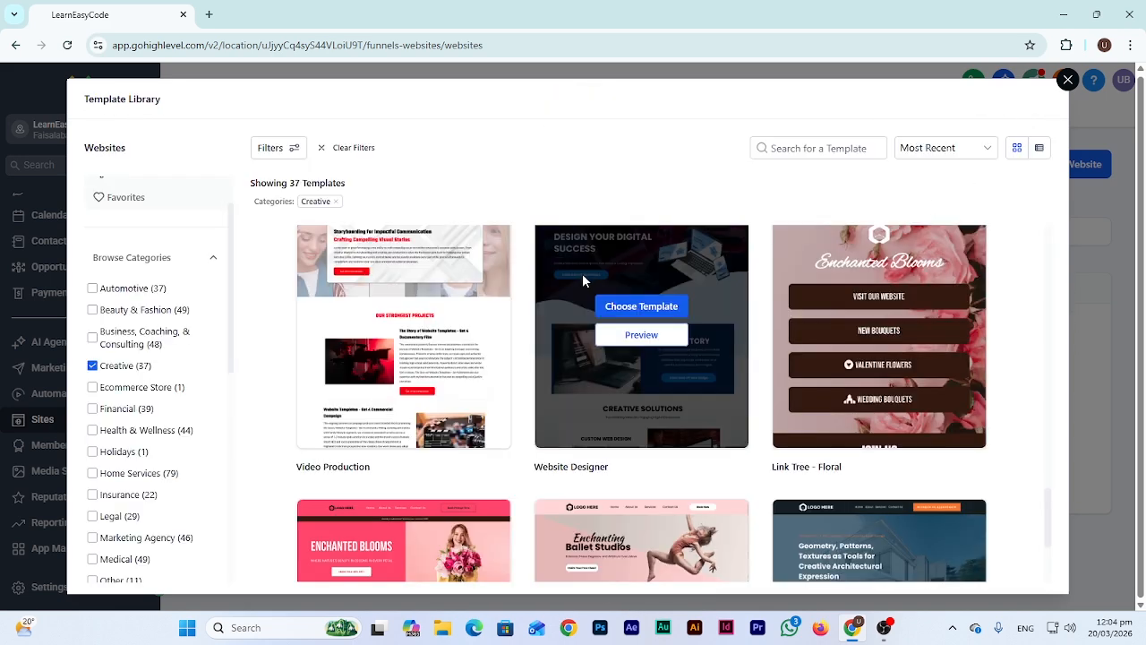
Apply the Website Designer template to open it in the page builder
click(641, 306)
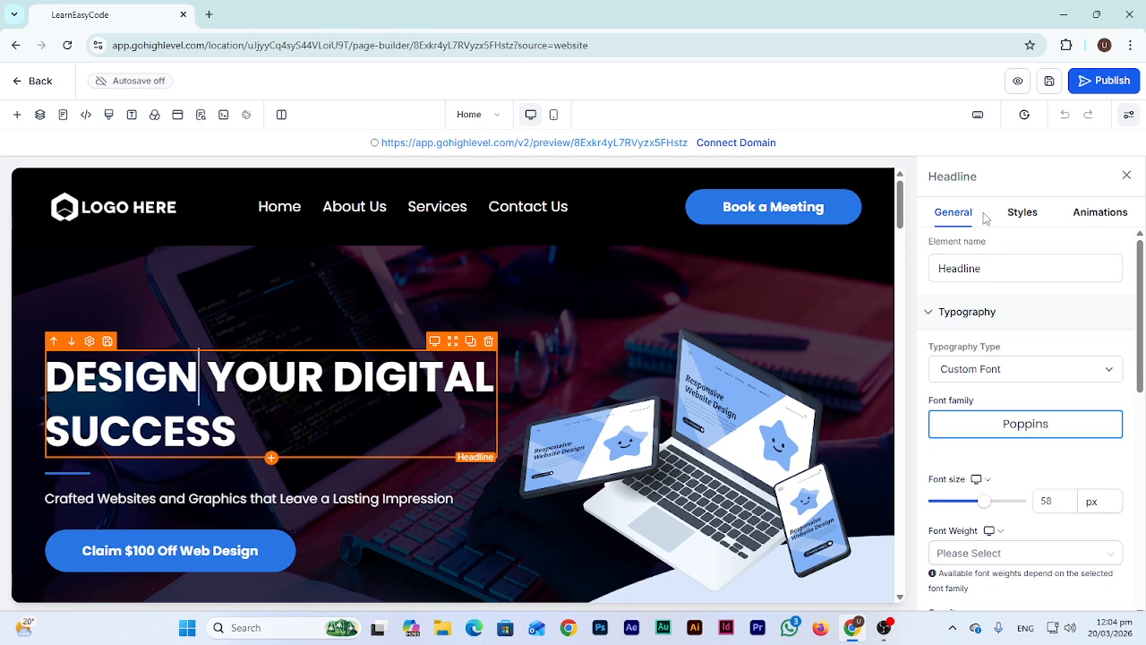
click(1023, 217)
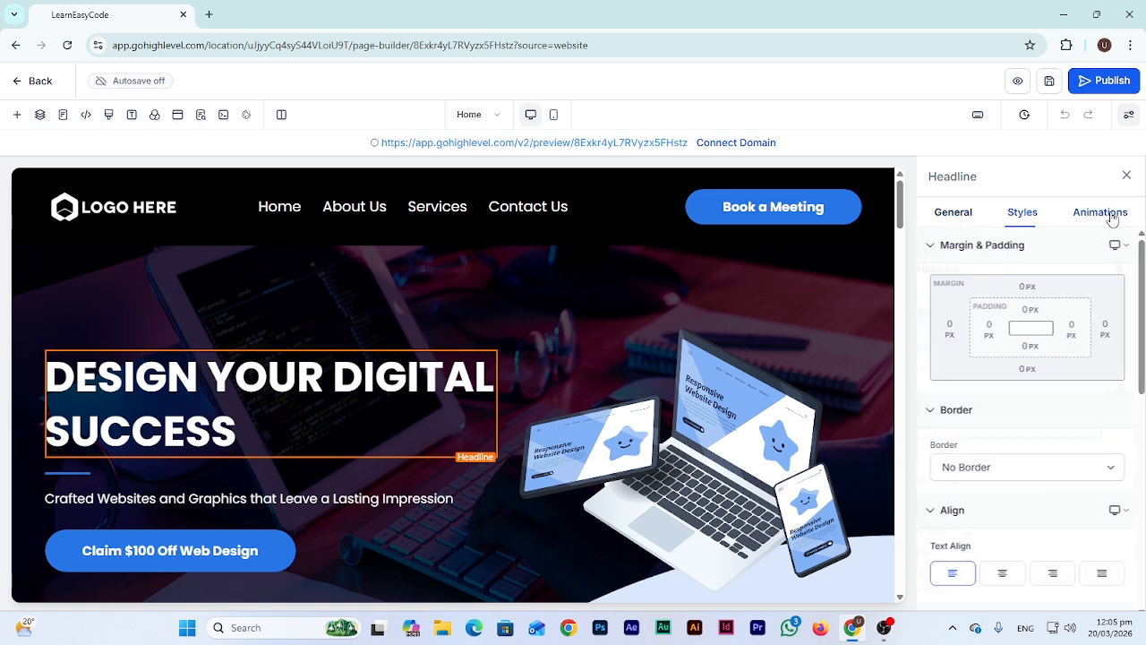
click(1111, 215)
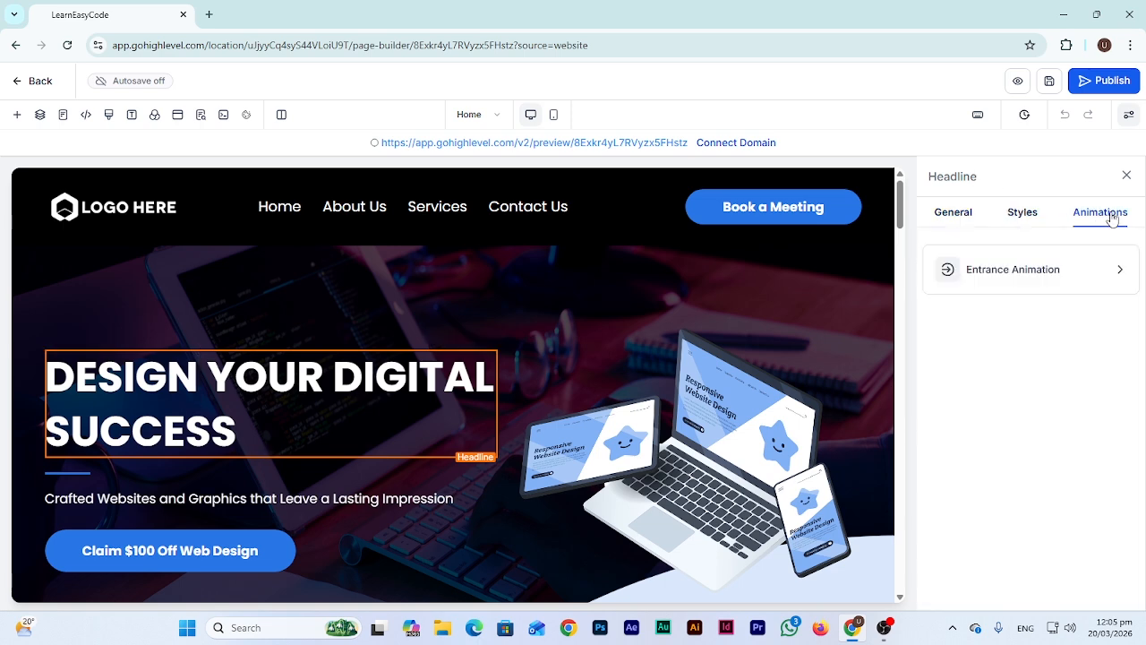
click(941, 216)
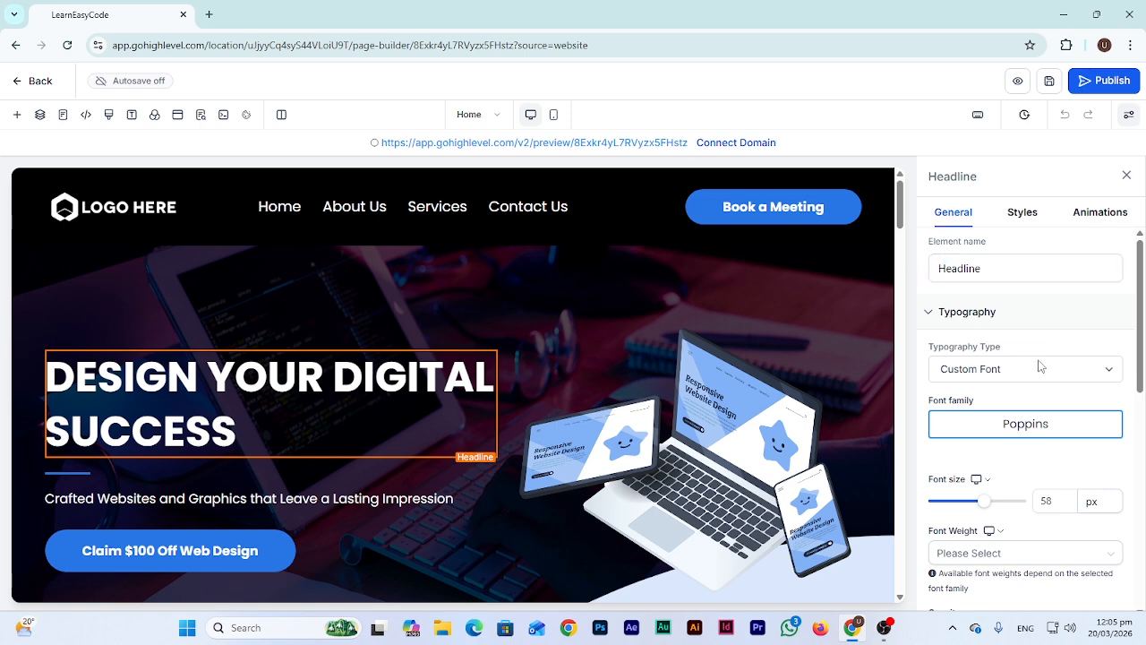
click(1030, 428)
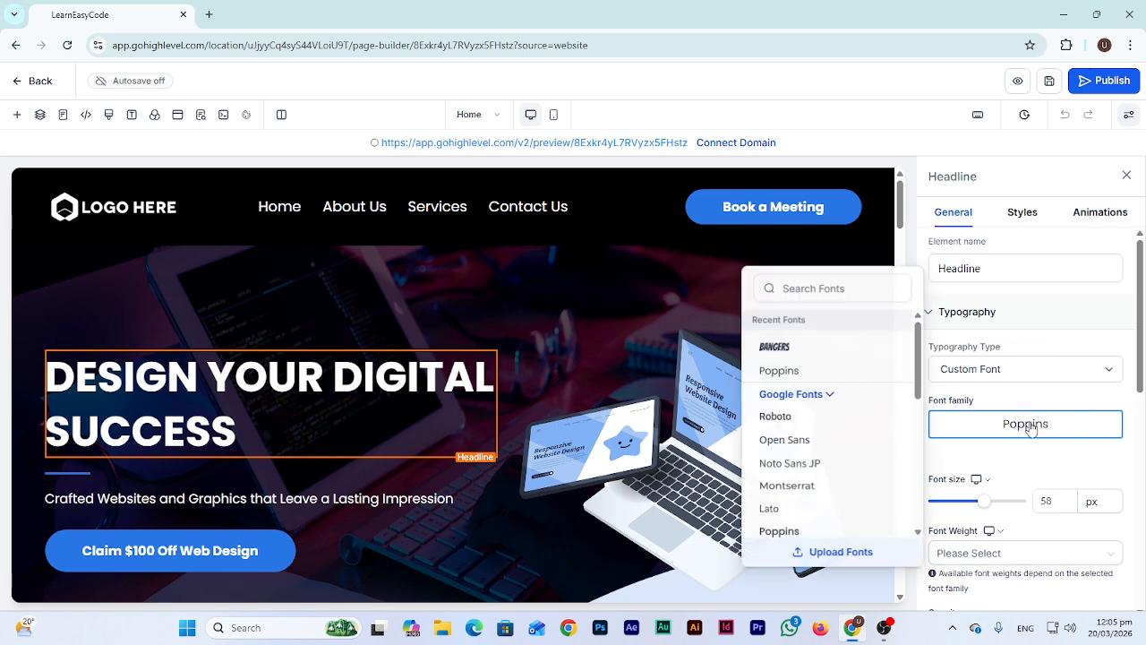
click(775, 417)
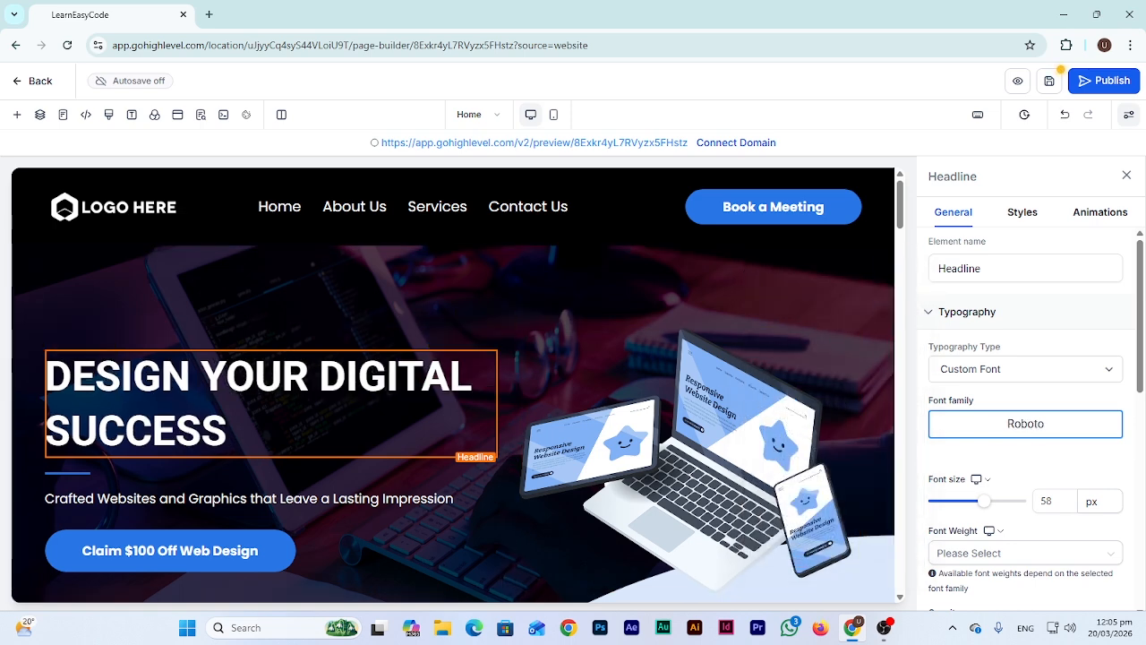
click(1031, 420)
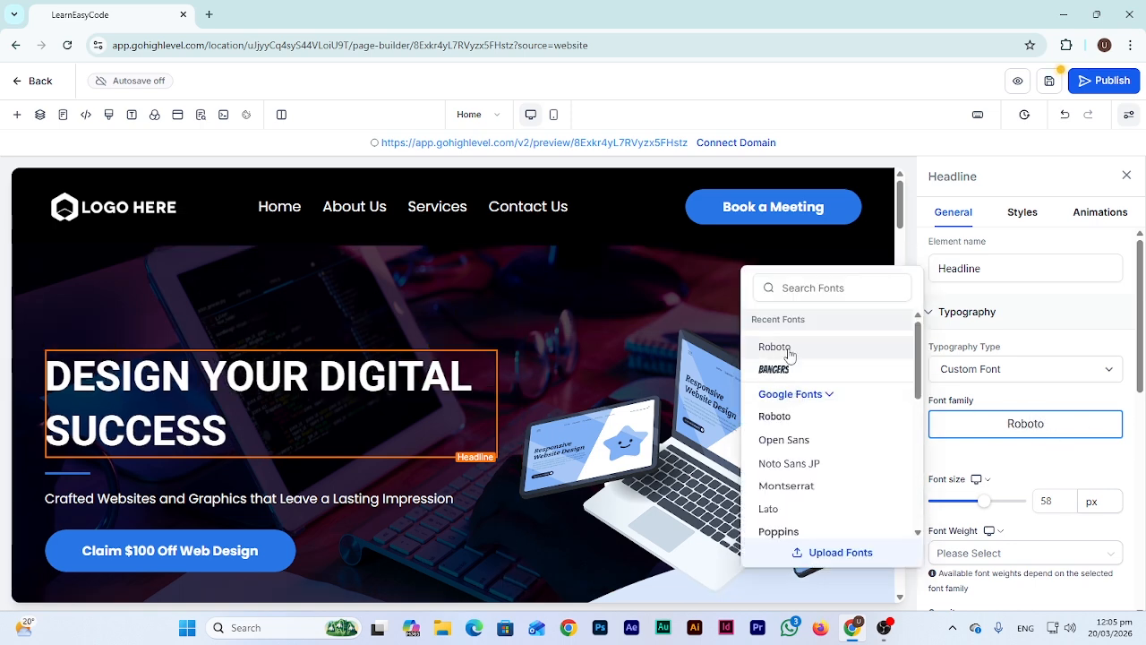
scroll(809, 403, down, 1)
click(810, 287)
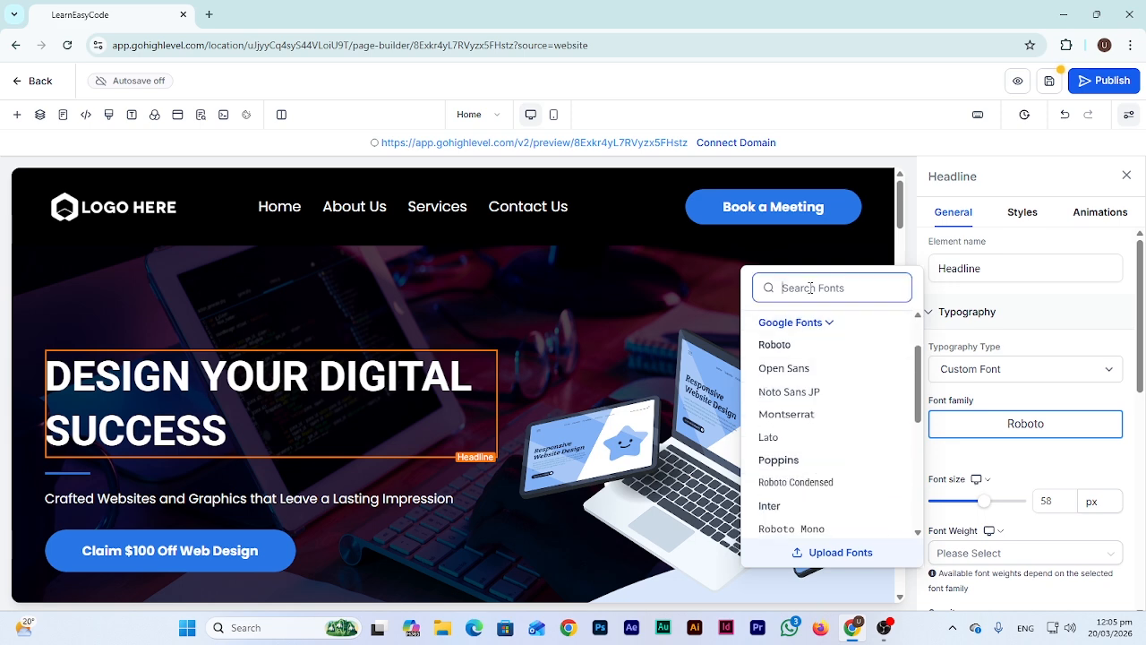
text(poppins)
click(767, 324)
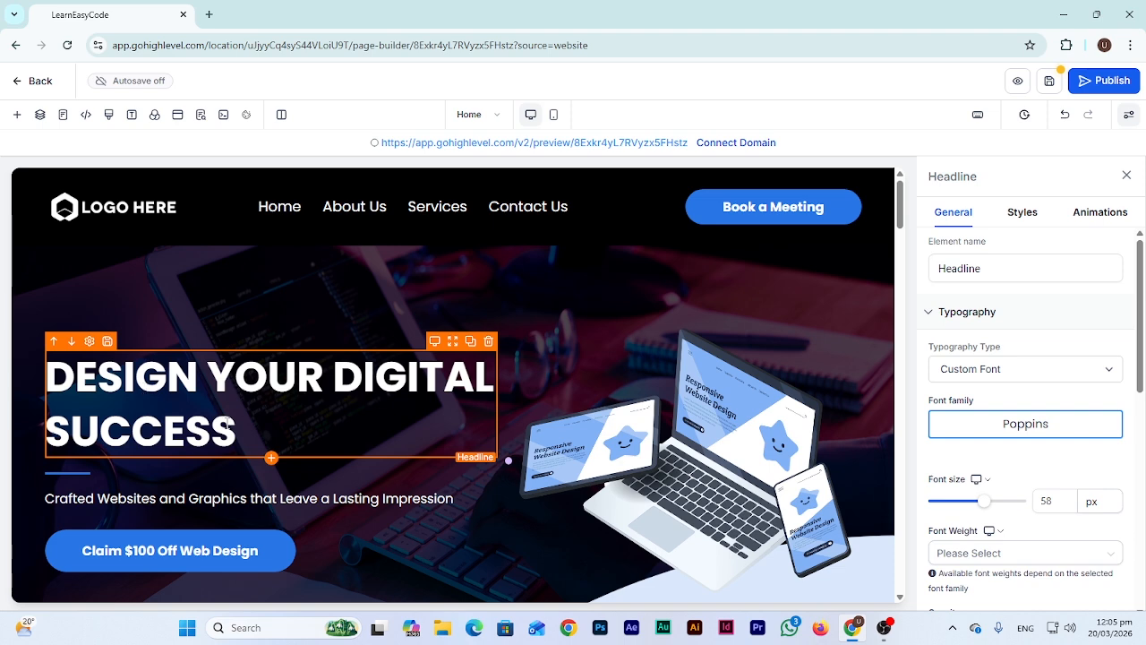
Replace the hero headline text with 'LEARN EASY CODE IS HERE'
click(230, 432)
drag(233, 426, 18, 384)
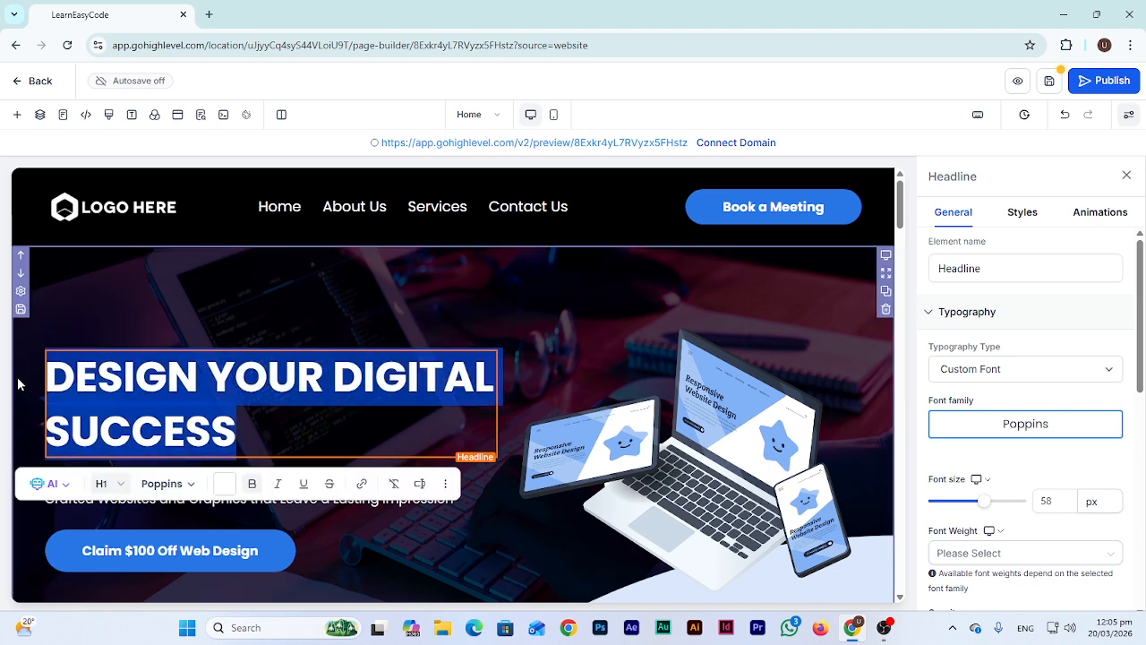
click(124, 379)
triple_click(214, 427)
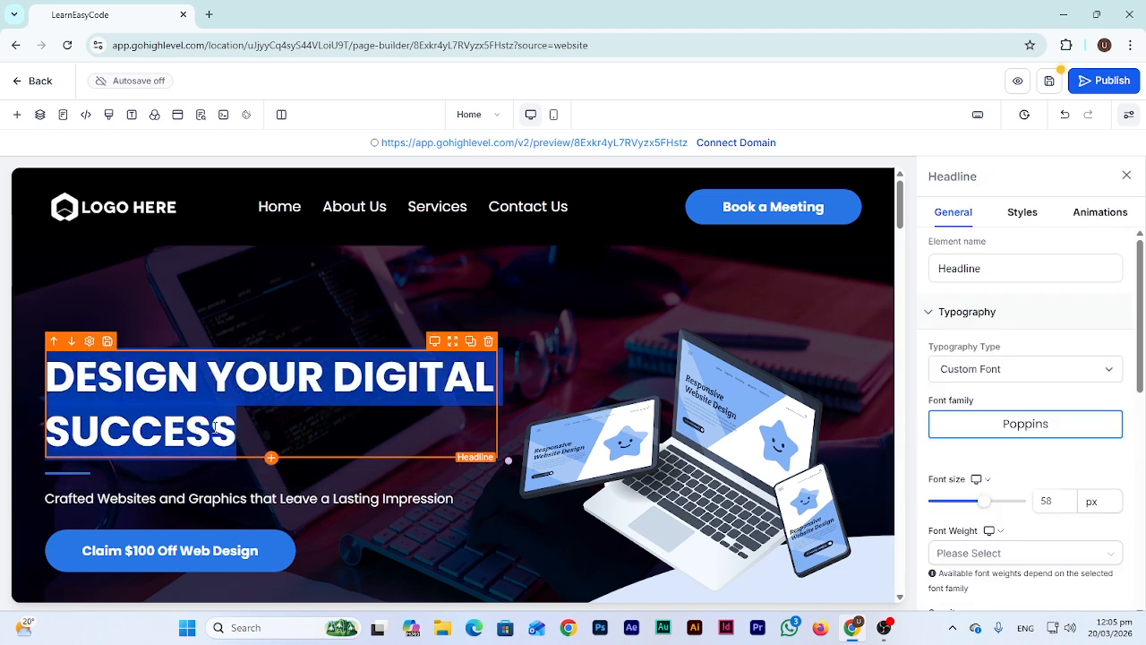
text(LEA)
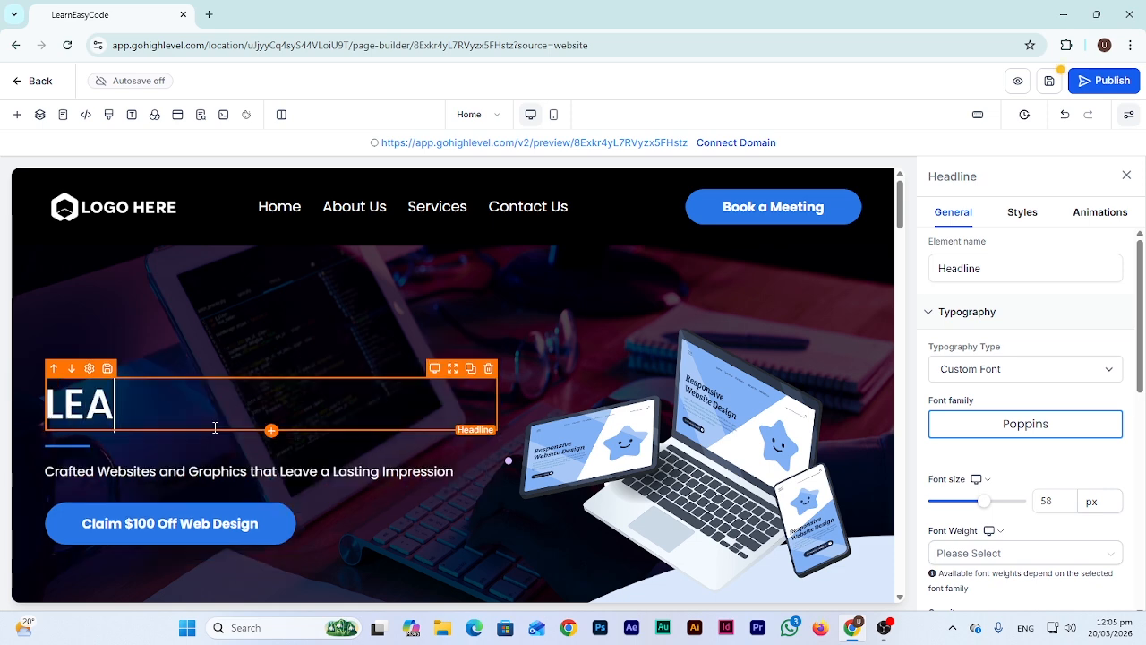
text(RN EASY CODE)
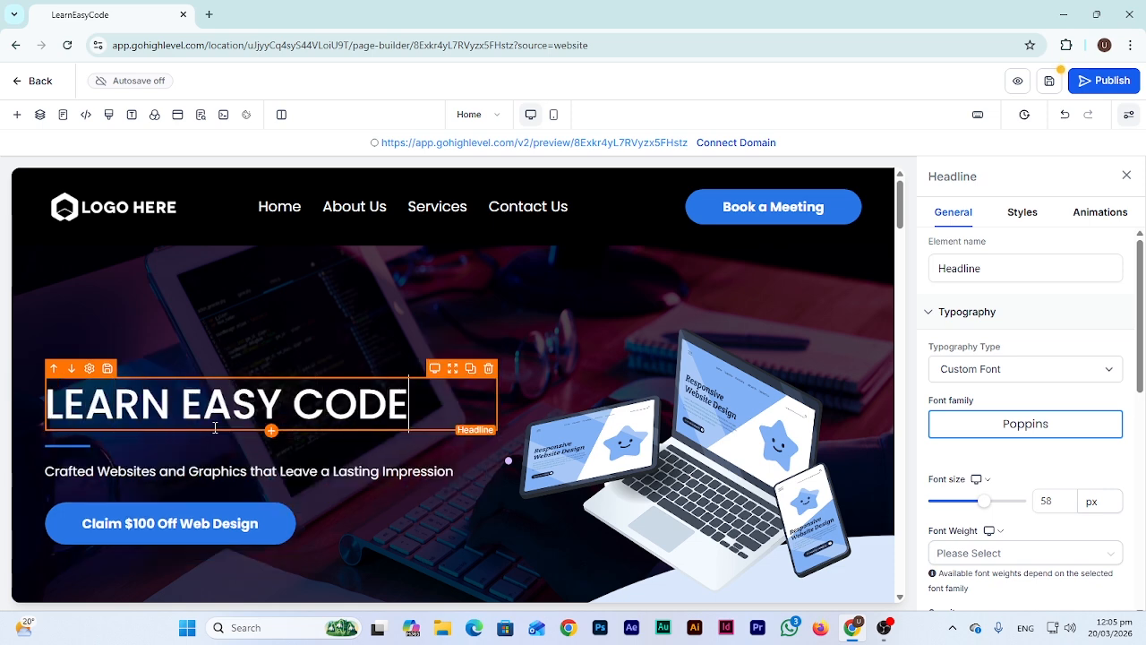
text( IS HERE)
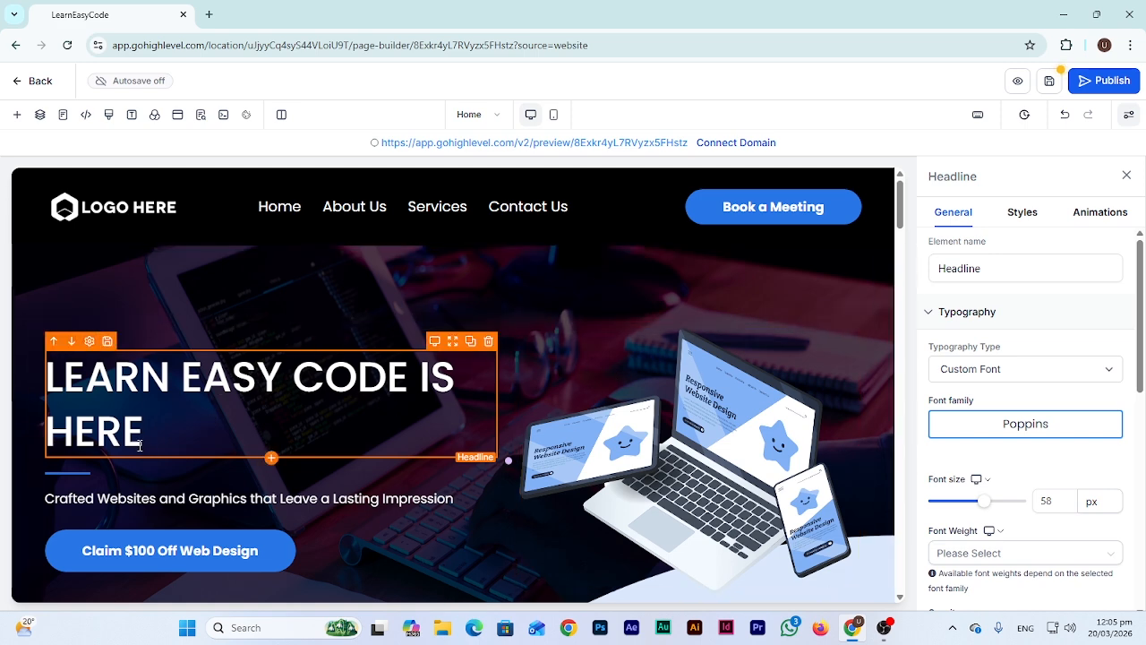
Rewrite the headline to read 'WEB DEVELOPMENT SERVICES'
drag(139, 443, 58, 378)
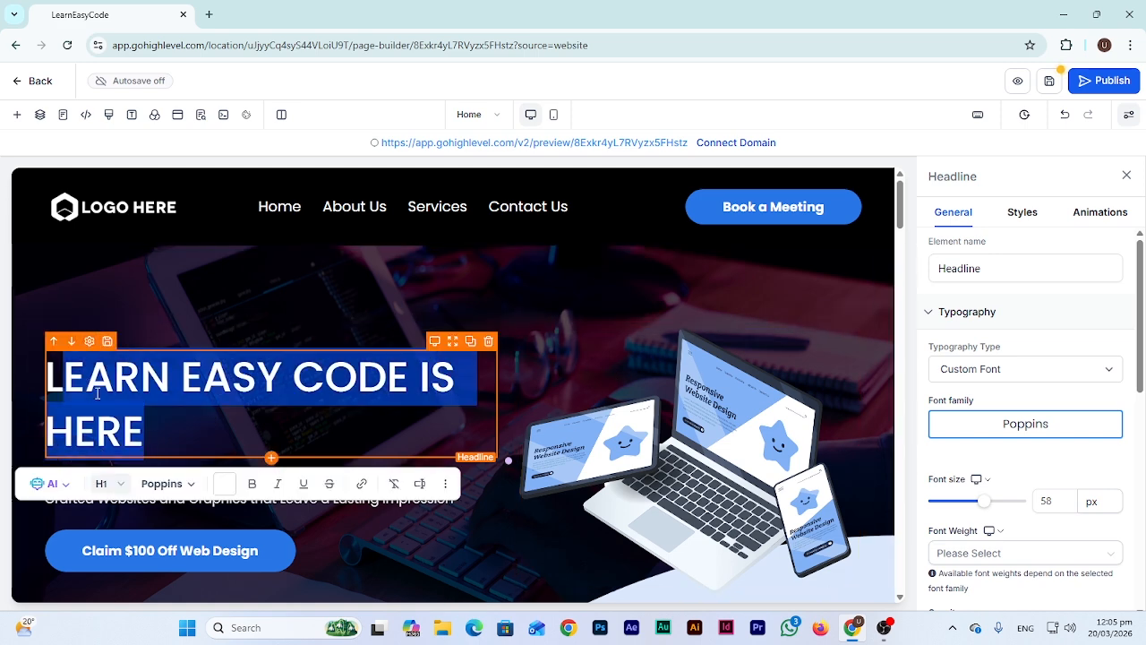
scroll(361, 398, down, 10)
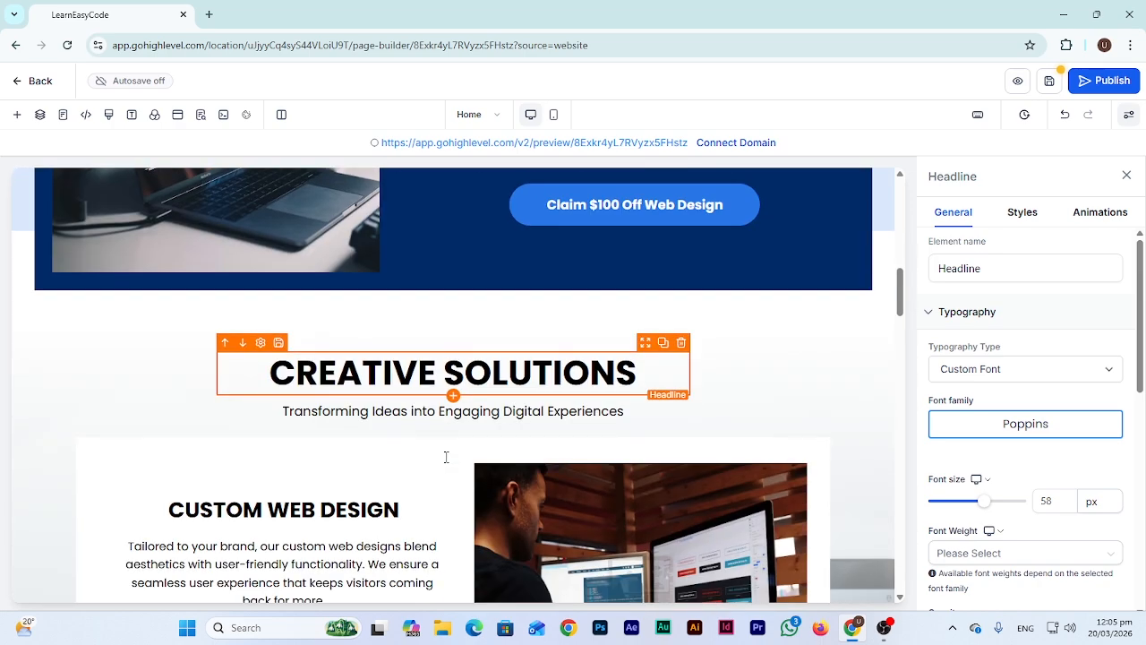
scroll(376, 371, down, 5)
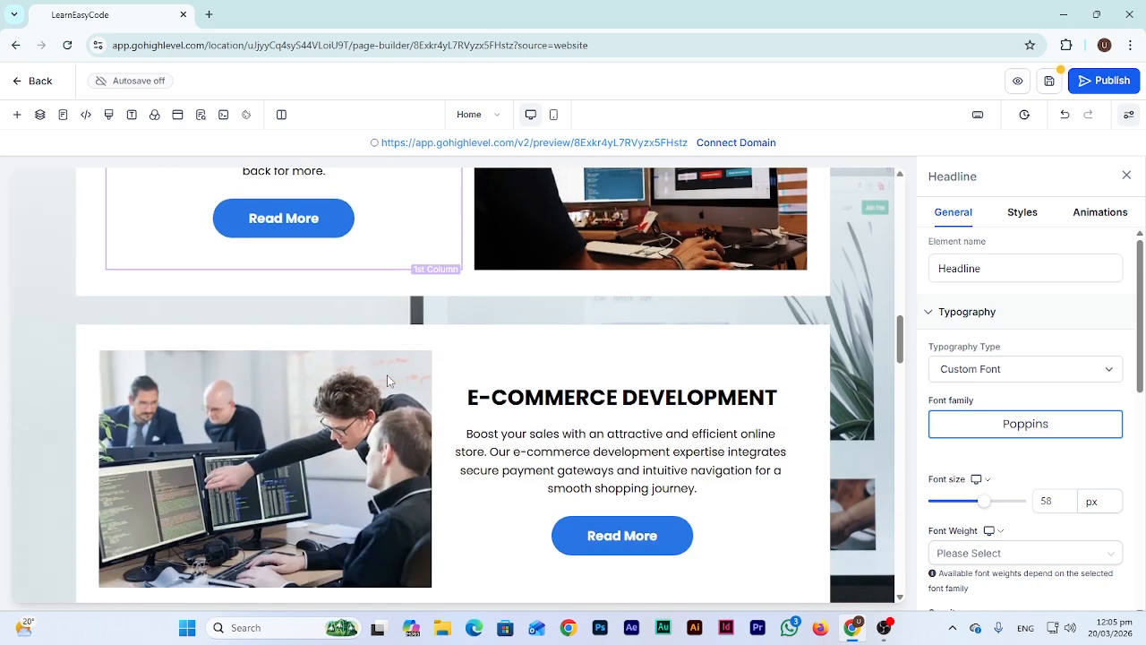
scroll(429, 394, up, 15)
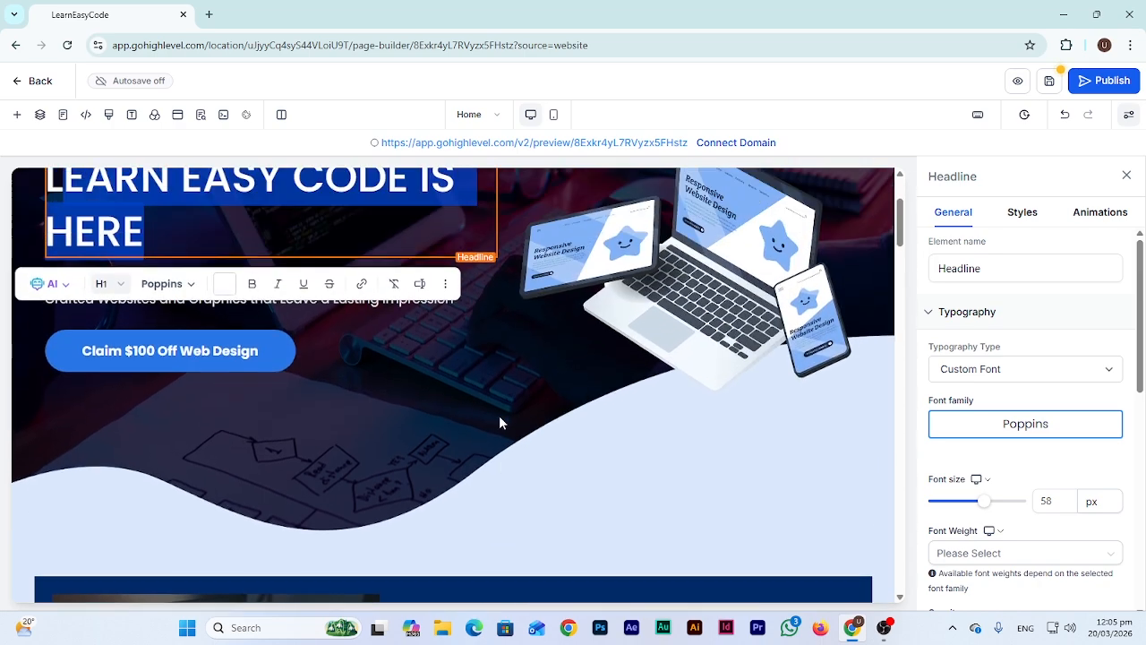
scroll(500, 418, up, 3)
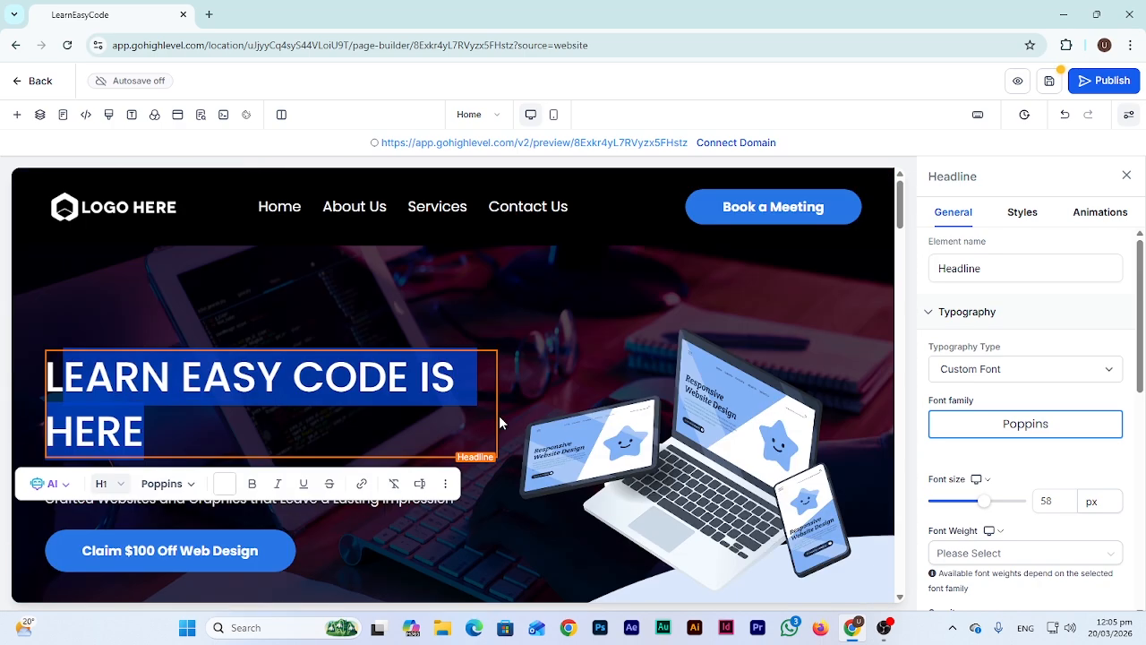
click(176, 389)
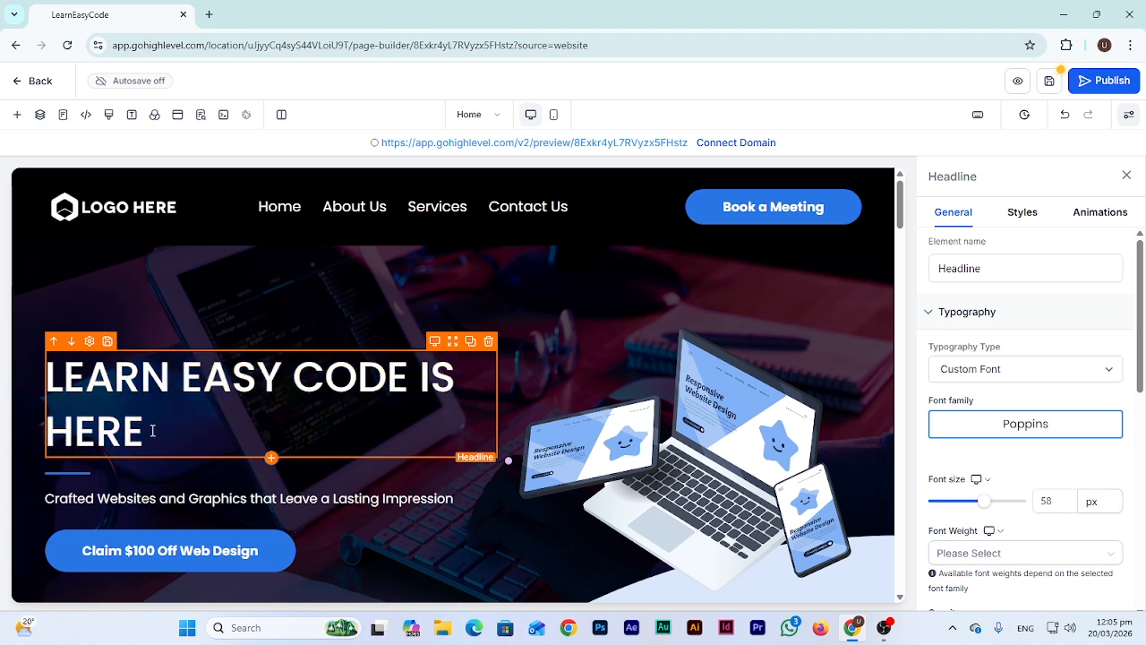
drag(152, 431, 64, 376)
click(421, 389)
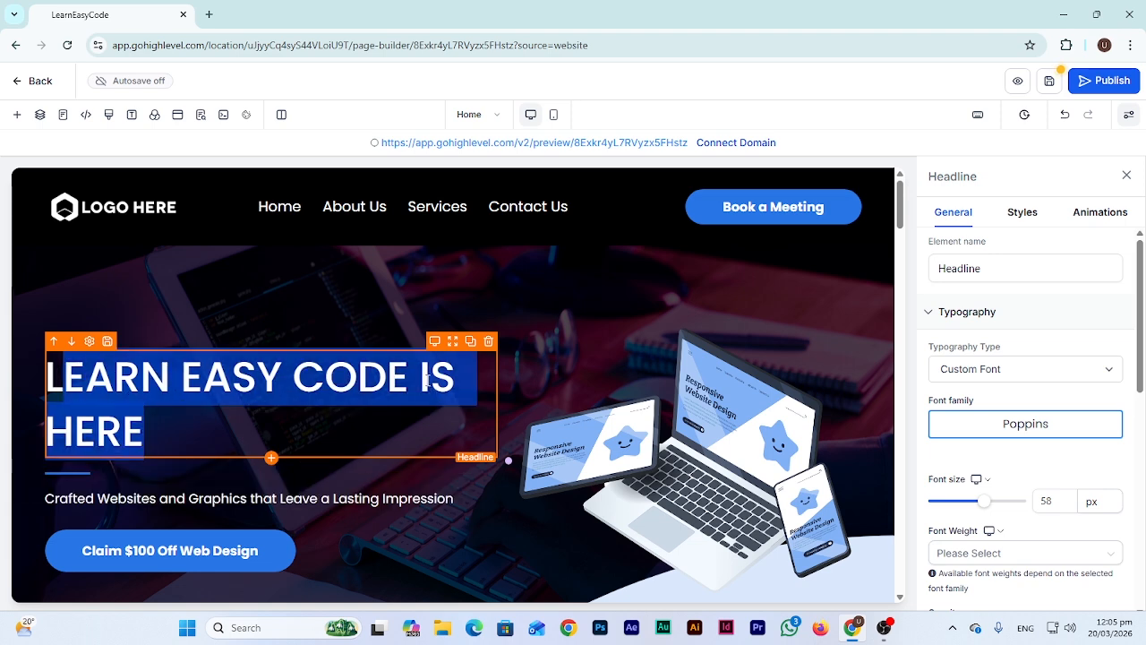
triple_click(300, 391)
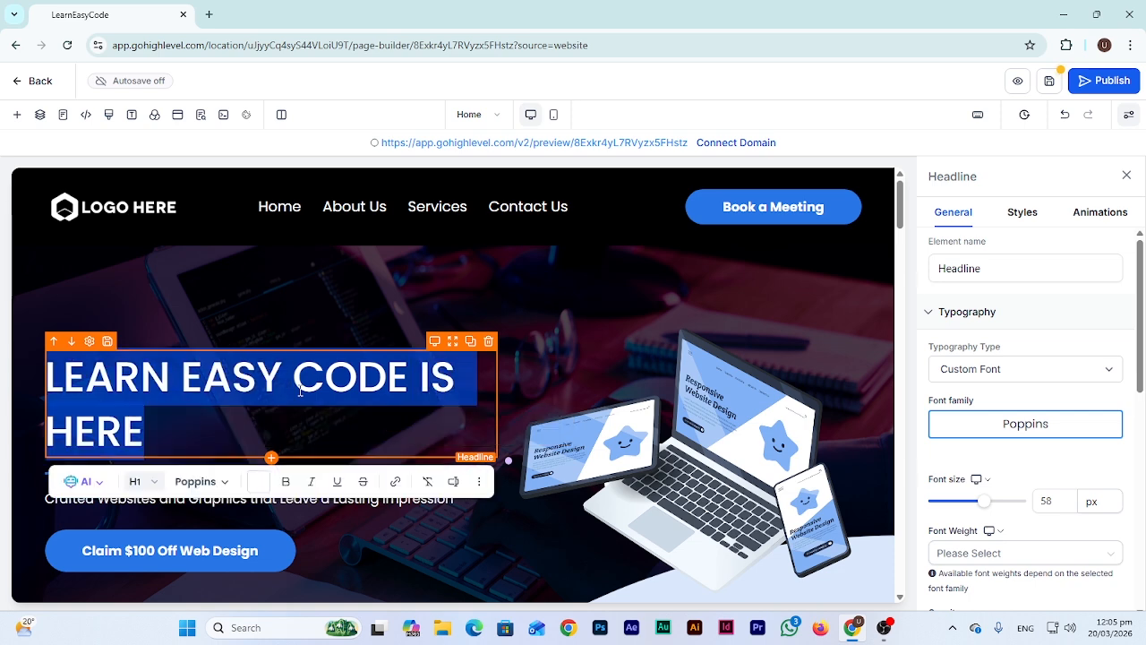
text(WEB DEVELOPMEN)
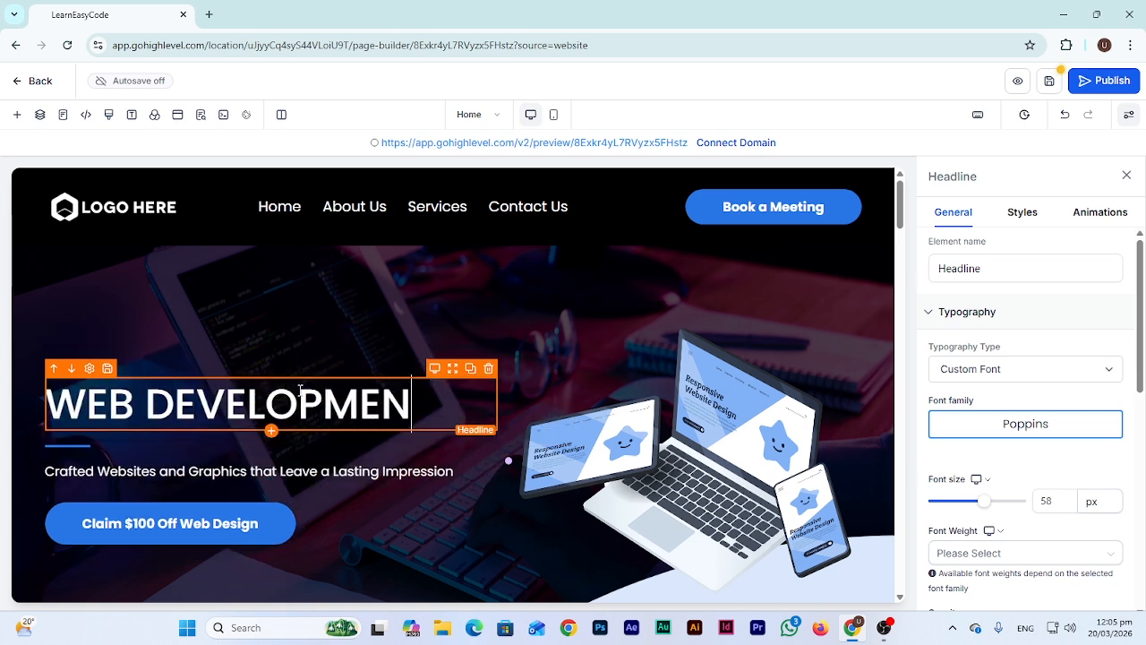
text(T SERVICES)
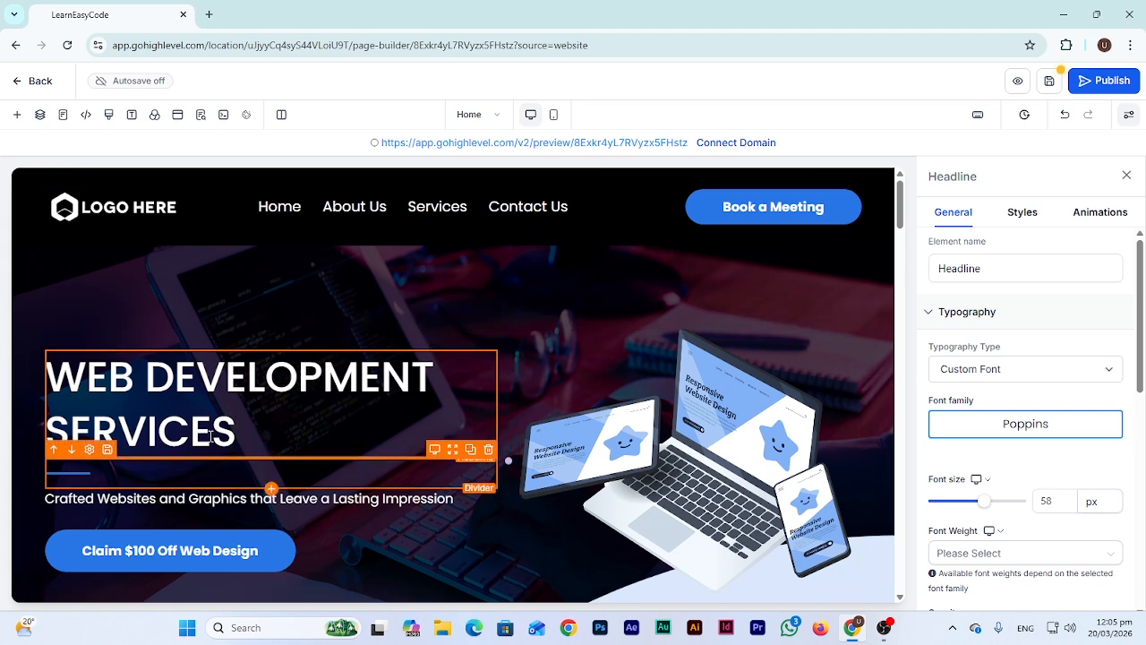
Select the 'Crafted Websites...' subtitle paragraph to show its Poppins 18 px settings
click(231, 499)
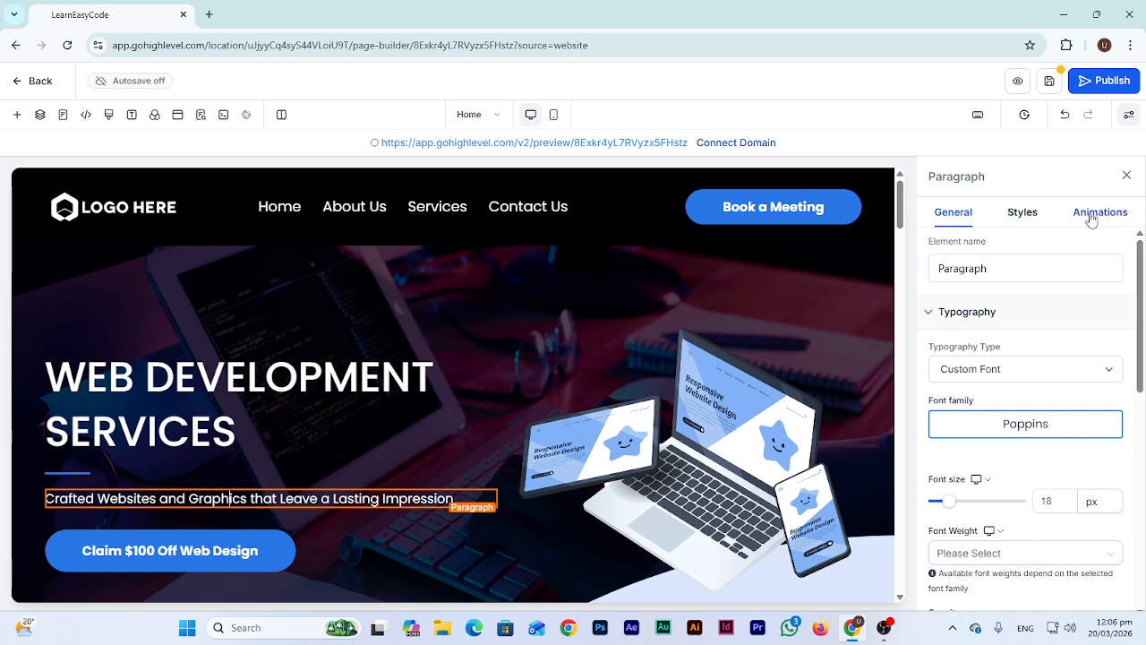
Give the hero headline a full white border with 20px rounded corners and 5px width
click(258, 380)
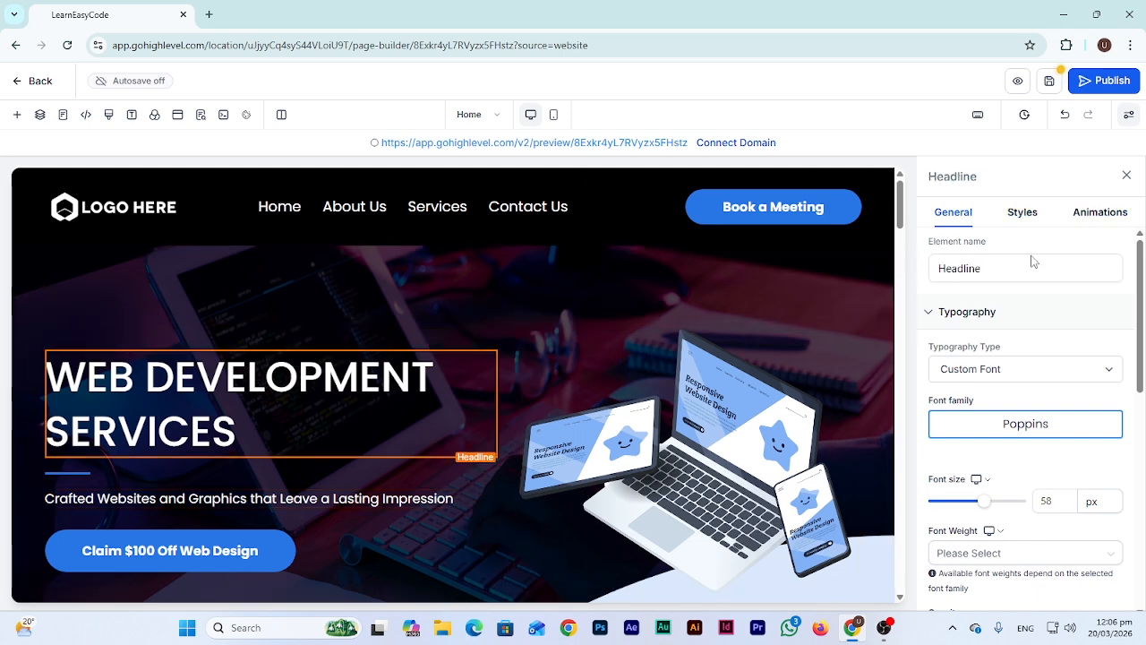
click(1030, 218)
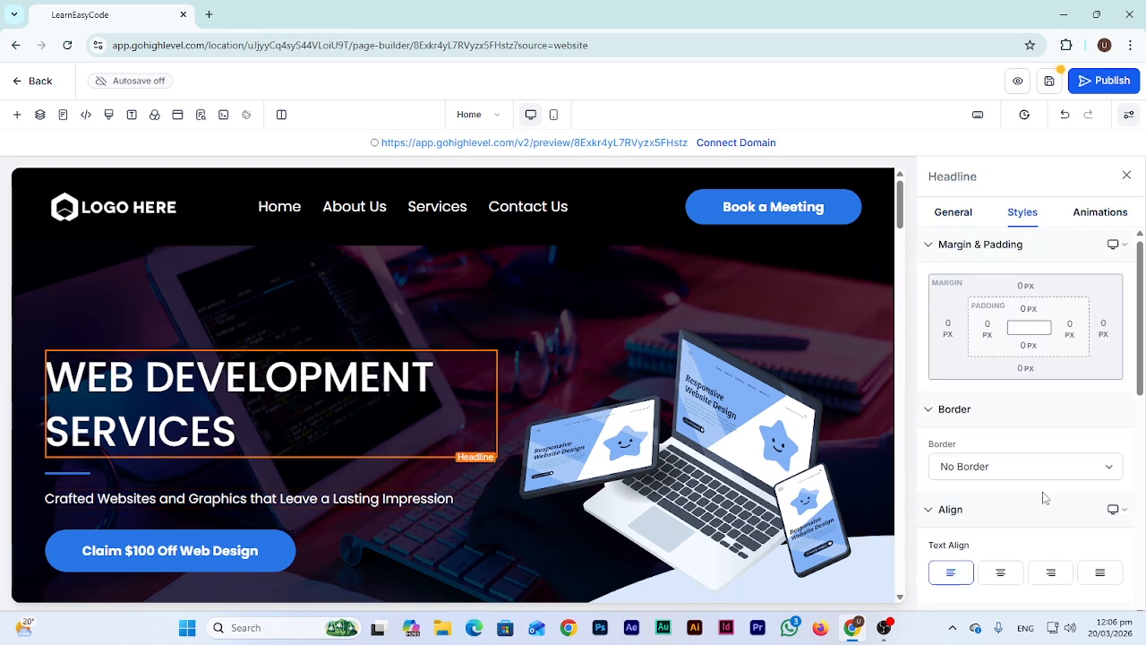
scroll(1045, 448, down, 2)
scroll(1050, 392, up, 2)
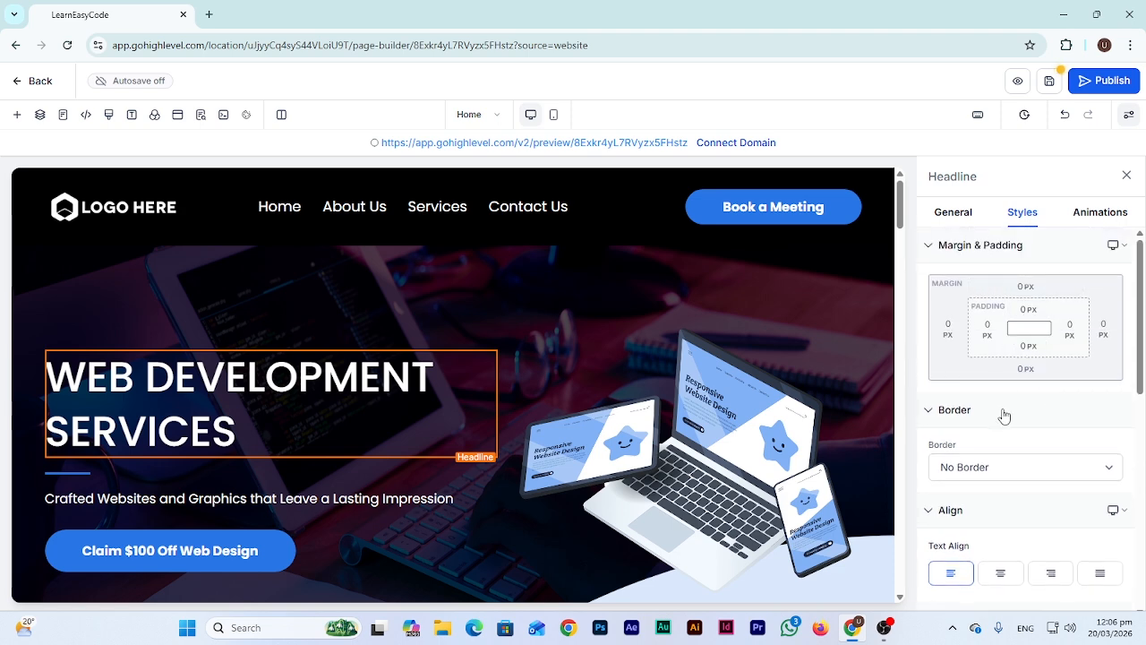
scroll(1001, 430, down, 2)
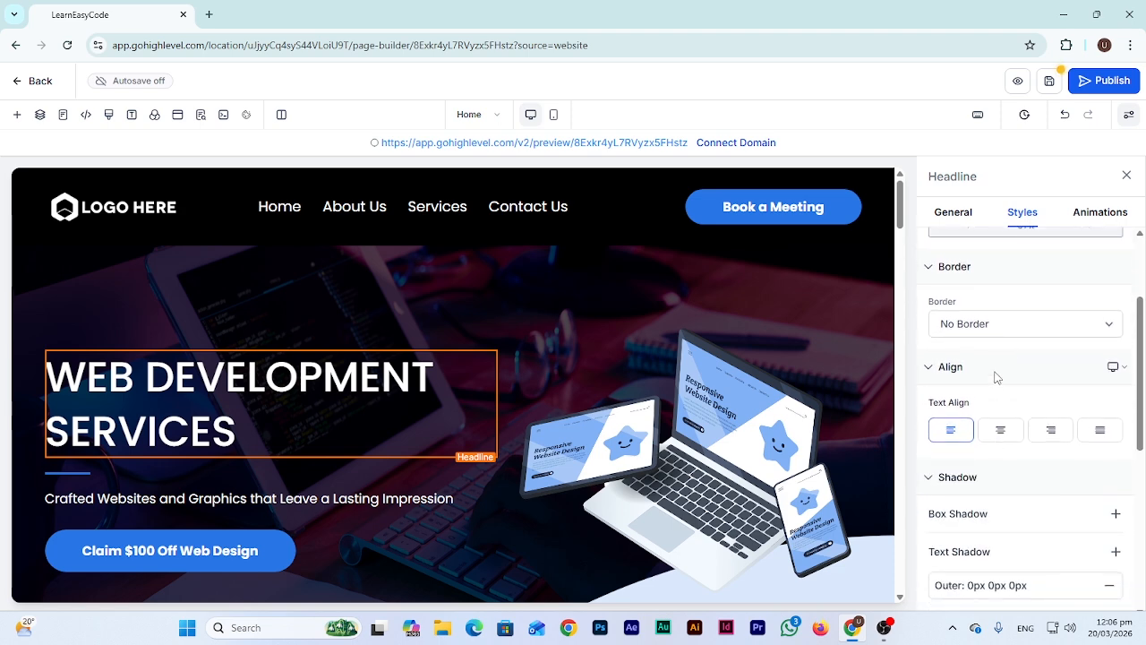
click(986, 328)
click(991, 366)
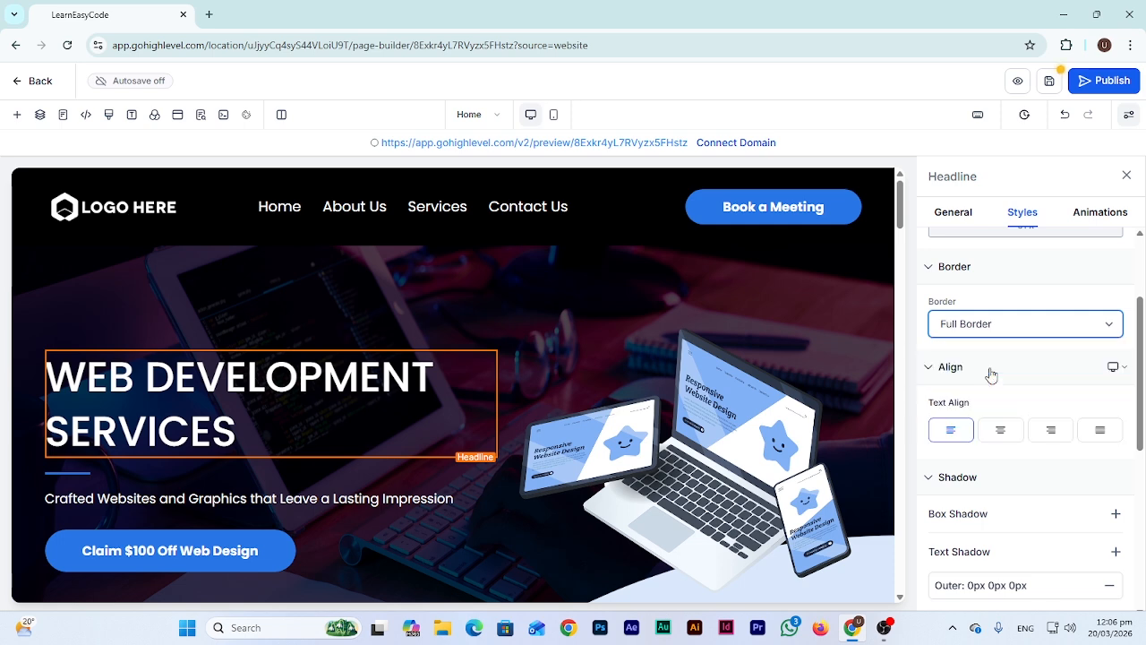
click(1110, 455)
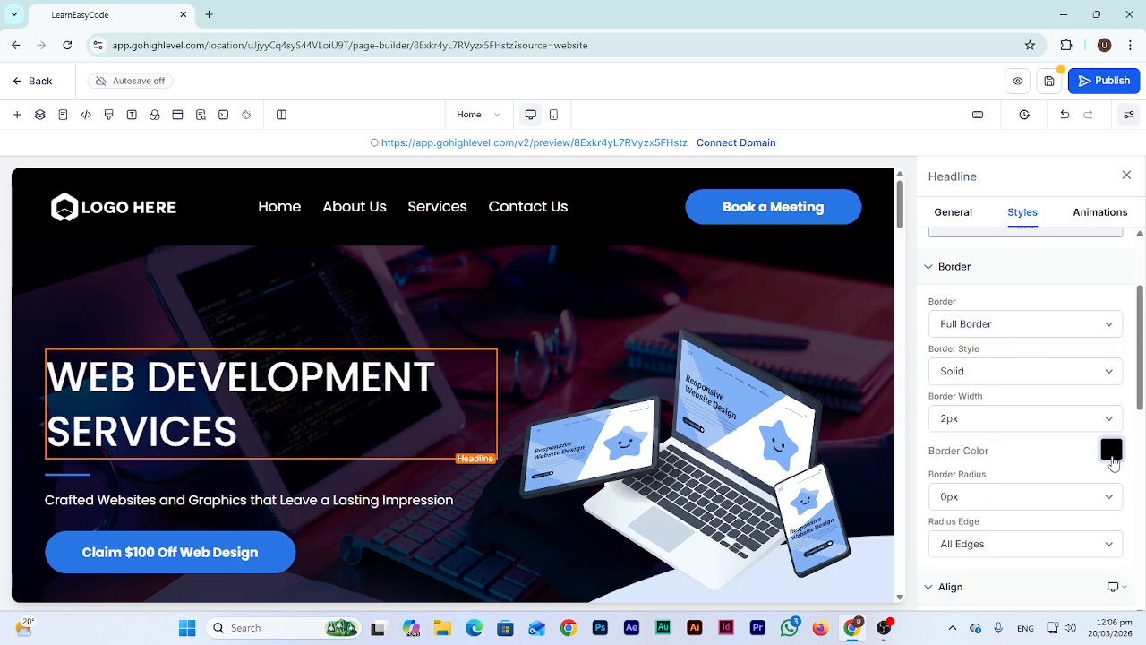
click(940, 344)
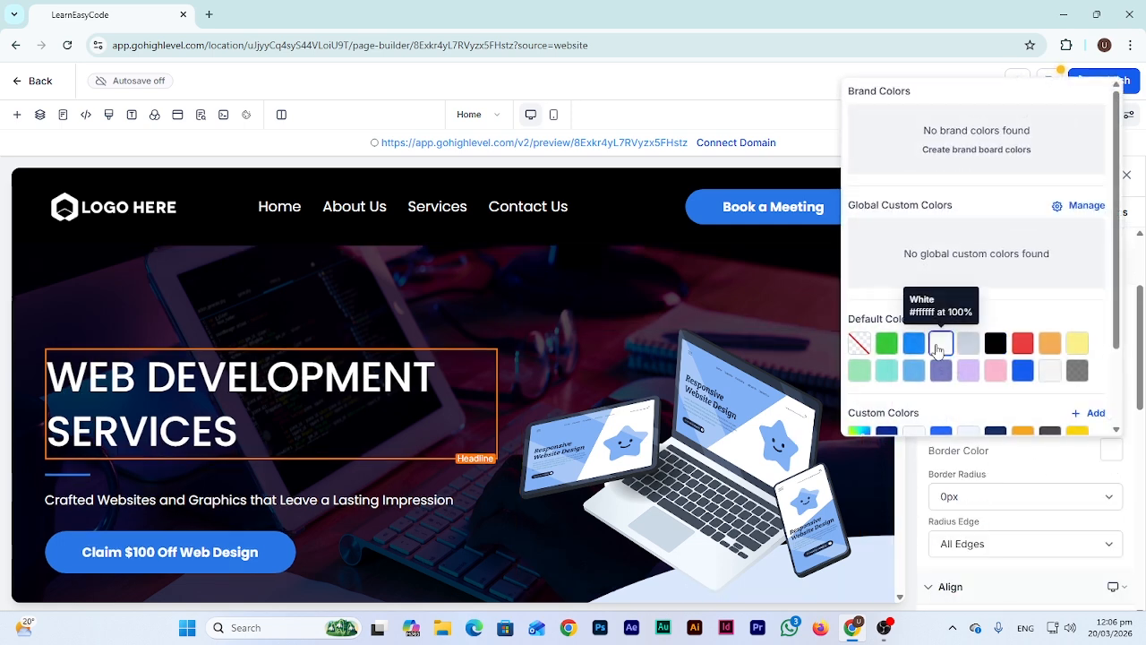
click(1039, 479)
click(1016, 502)
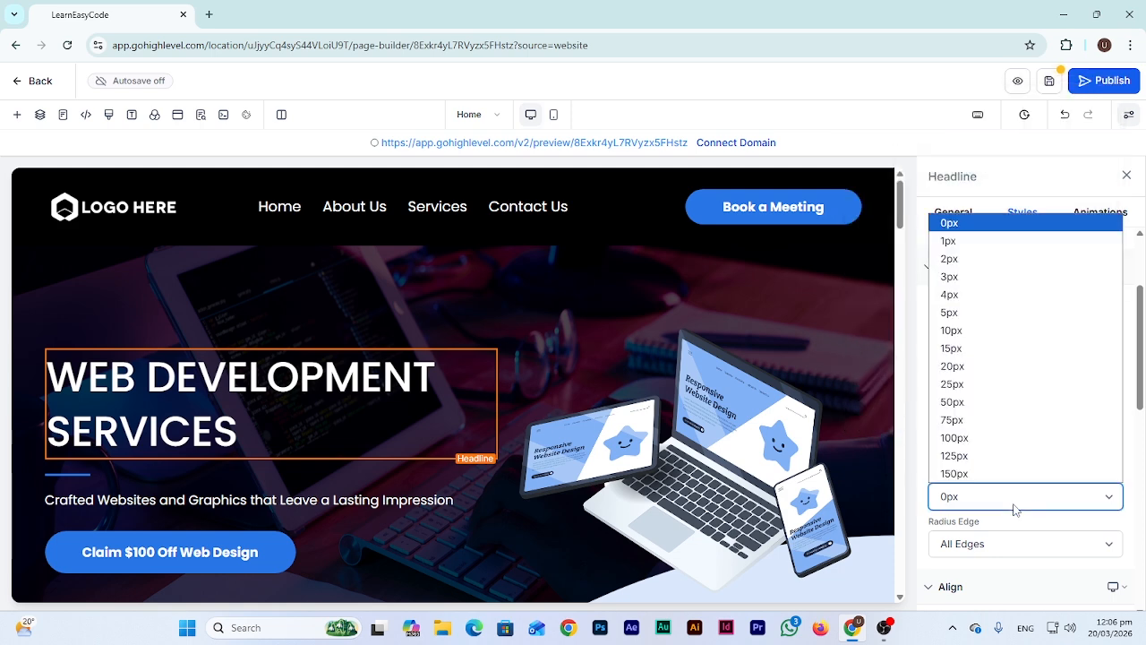
click(982, 367)
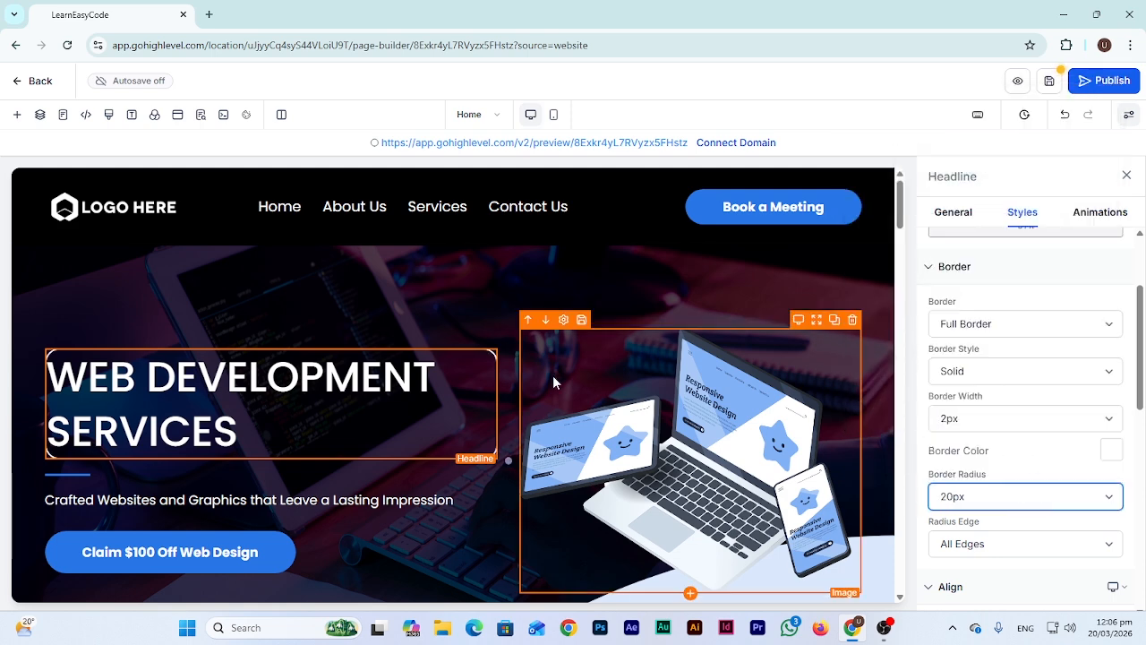
click(989, 427)
click(976, 494)
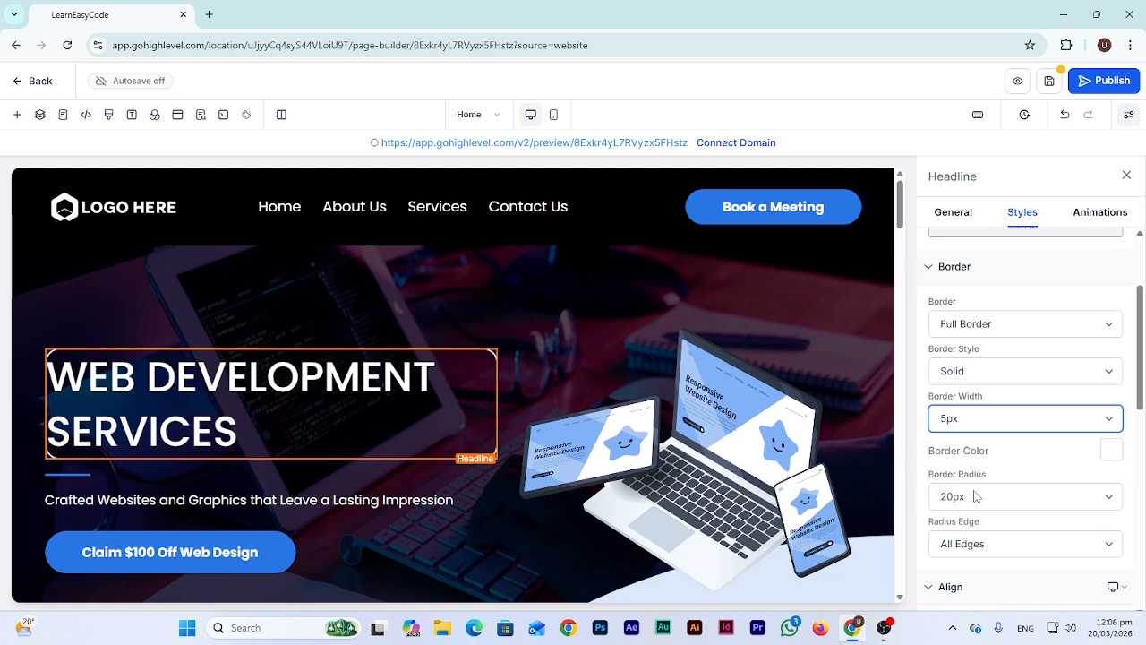
click(458, 308)
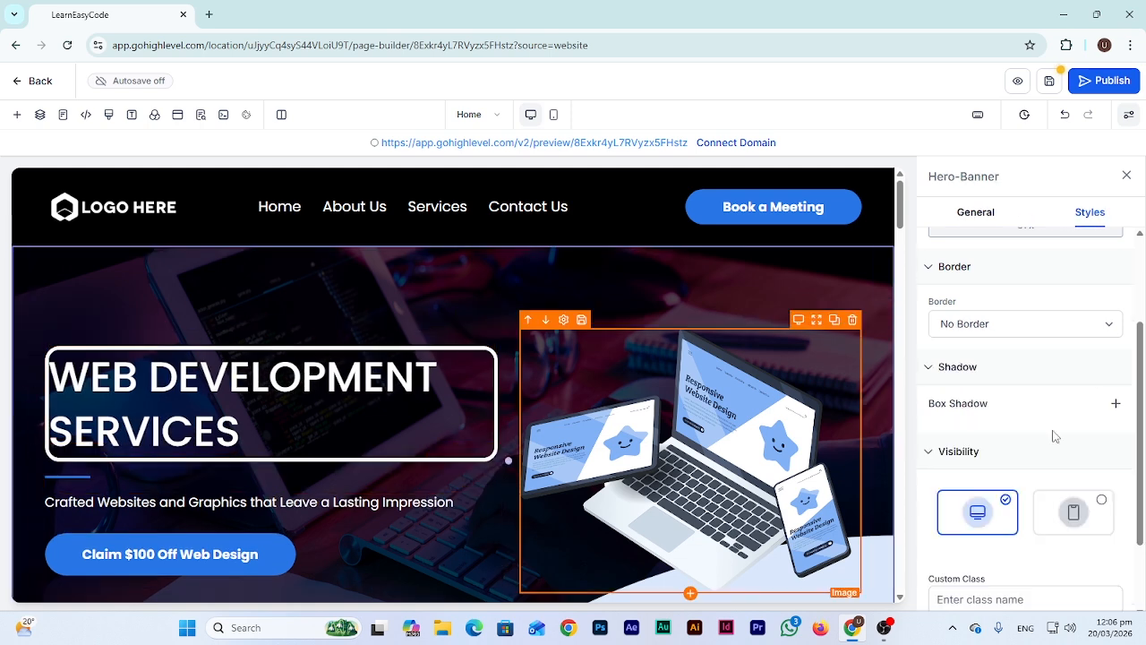
Thin the headline border to 2px, then set the border to No Border
click(393, 392)
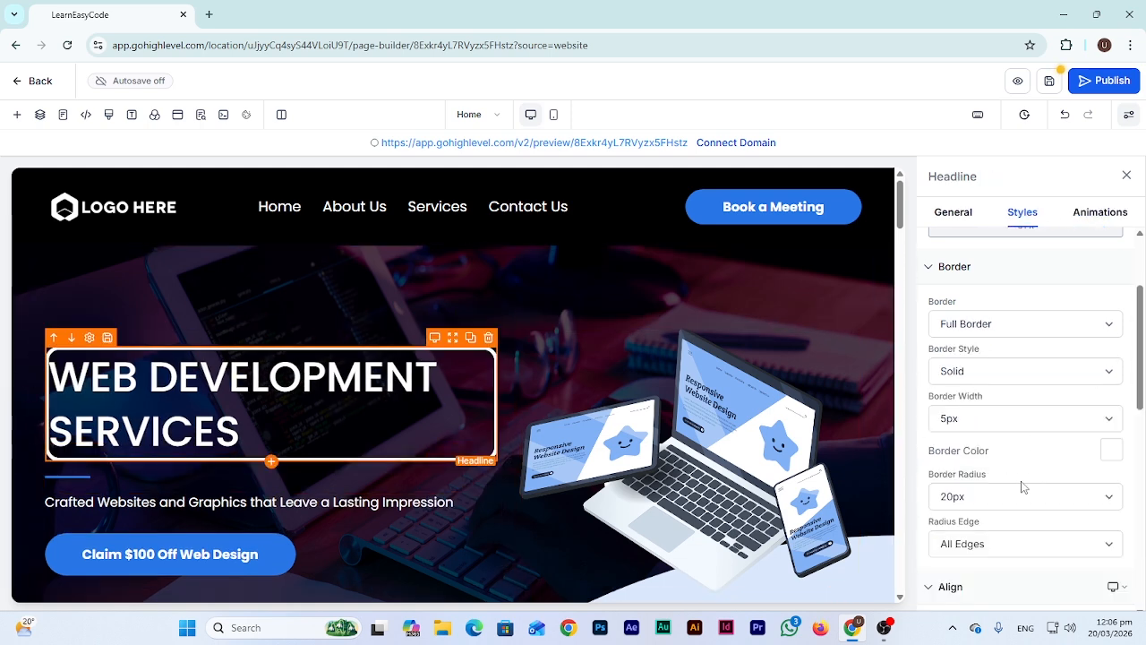
click(1015, 416)
click(976, 458)
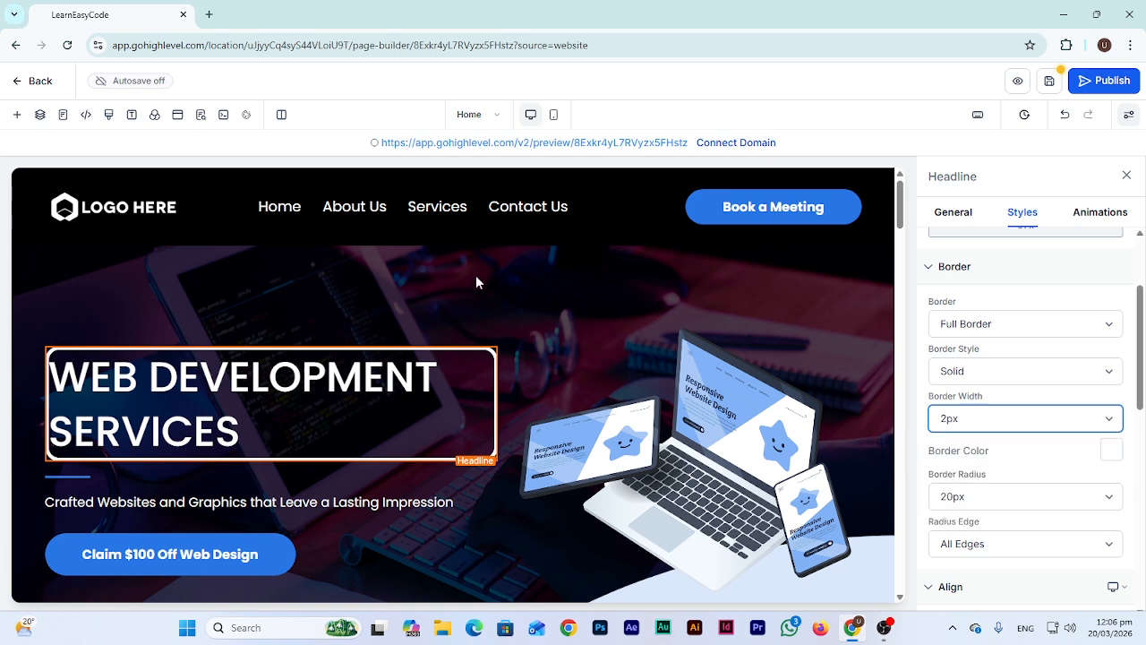
click(476, 277)
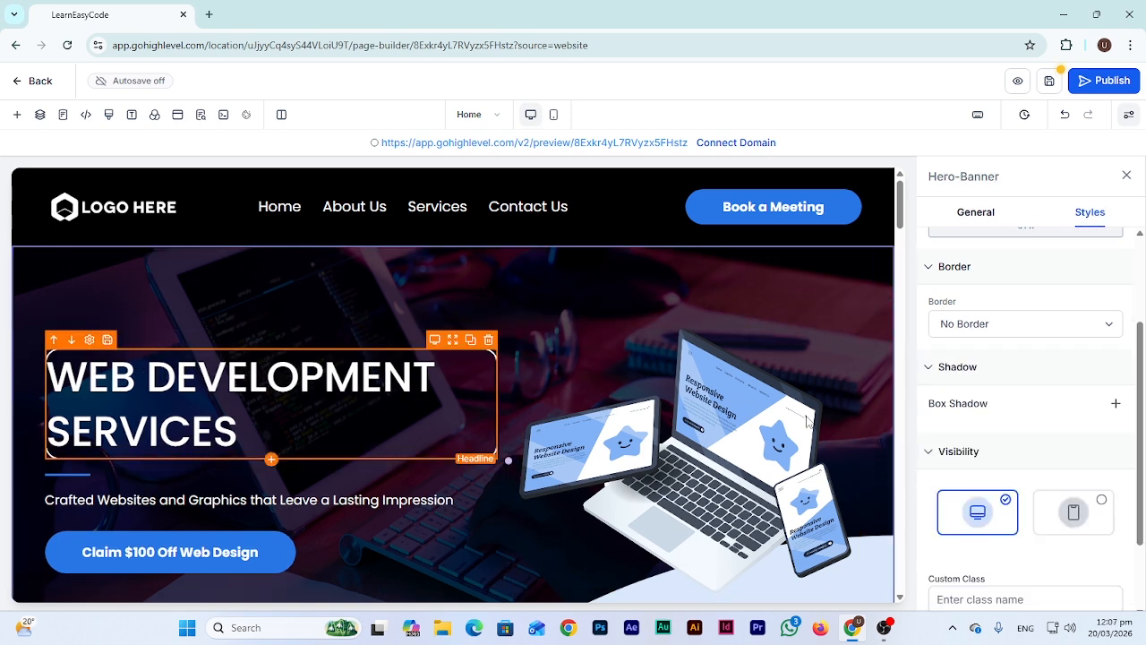
click(177, 378)
click(1012, 323)
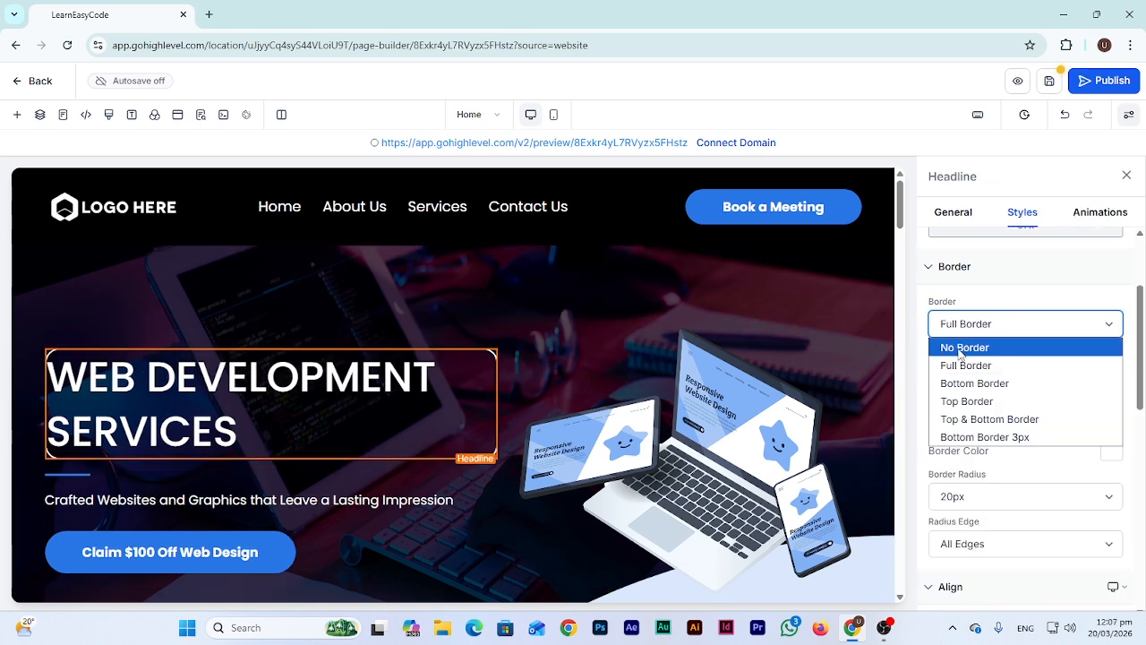
click(958, 344)
click(534, 318)
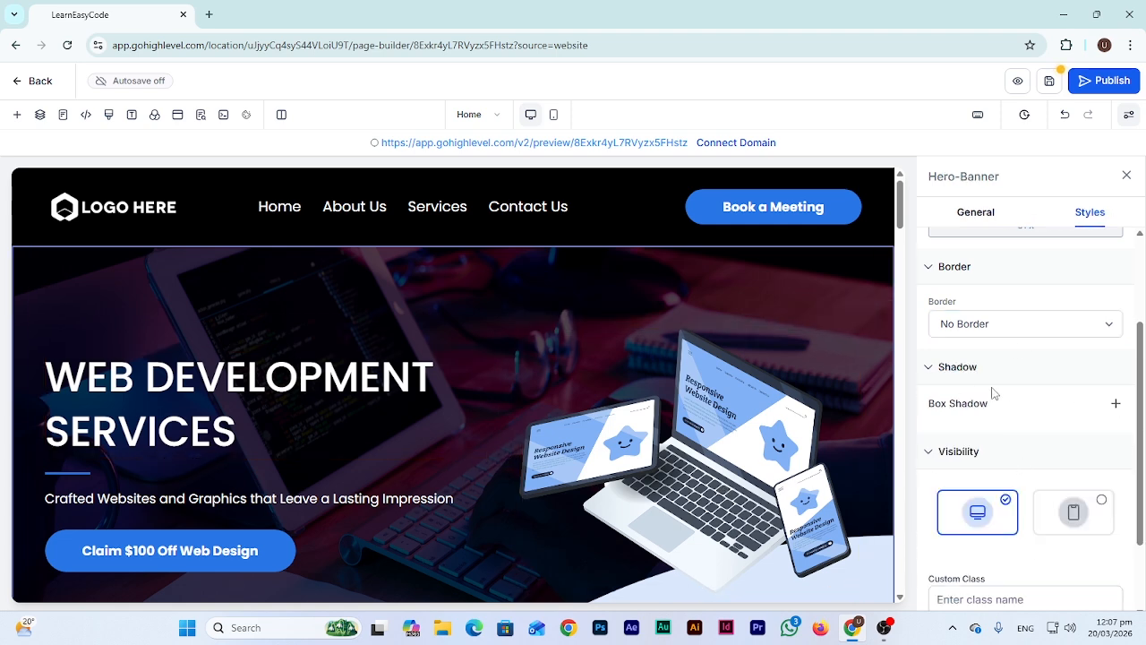
scroll(224, 330, down, 2)
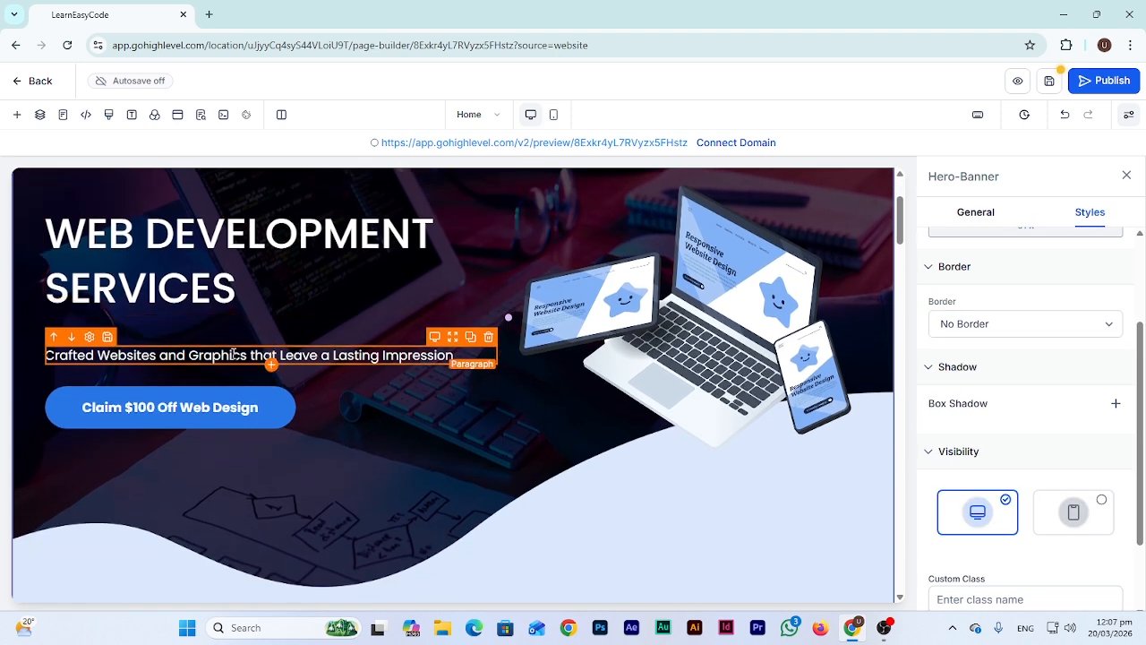
click(234, 354)
triple_click(242, 355)
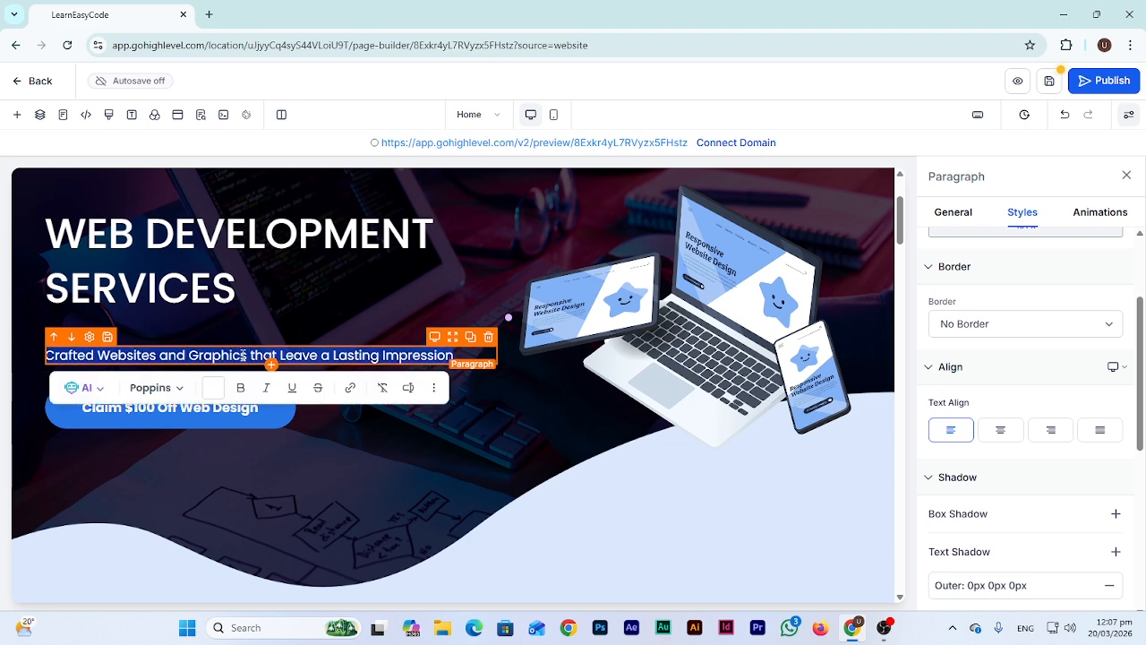
text(SKJSKJ)
key(ctrl+z)
click(437, 441)
click(161, 396)
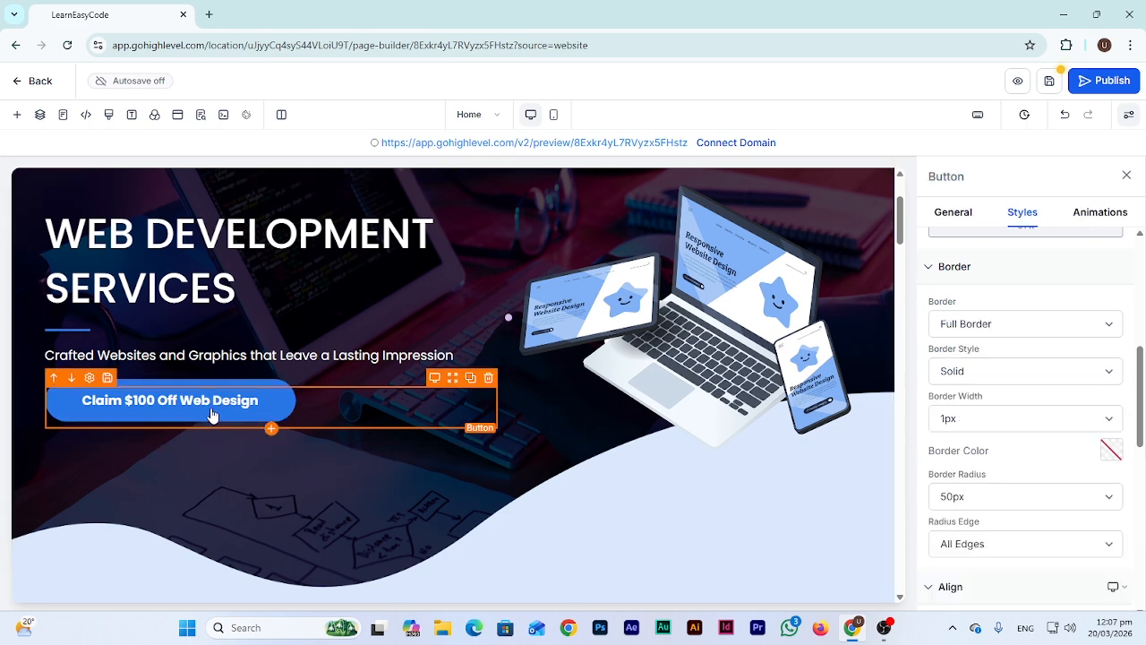
scroll(1109, 448, up, 5)
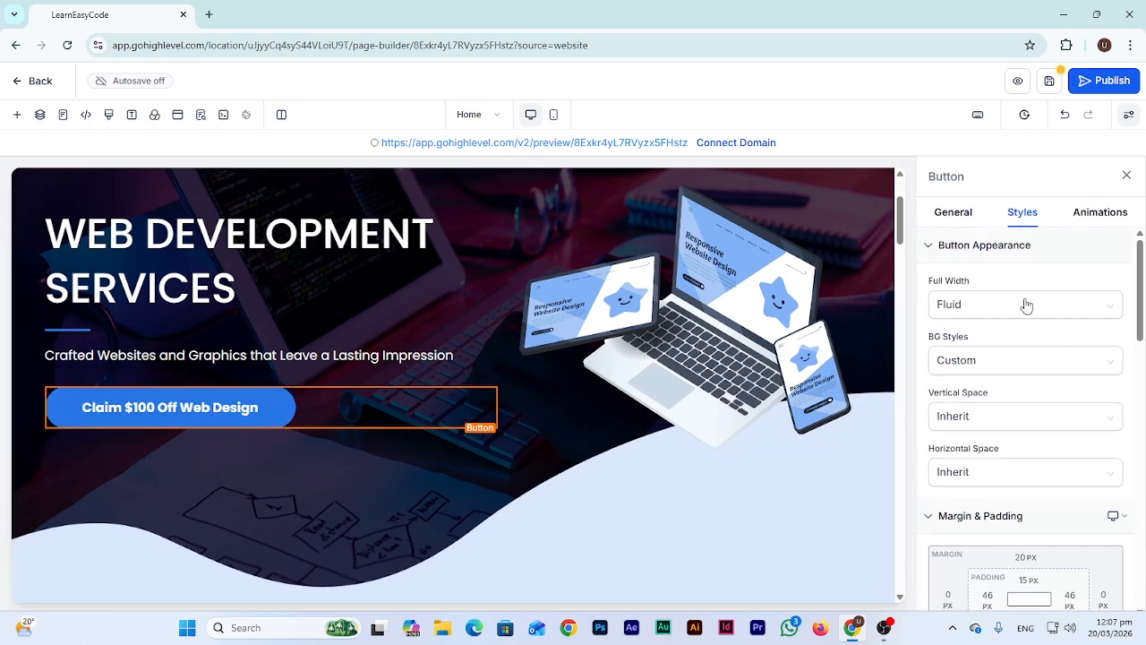
scroll(1032, 459, down, 1)
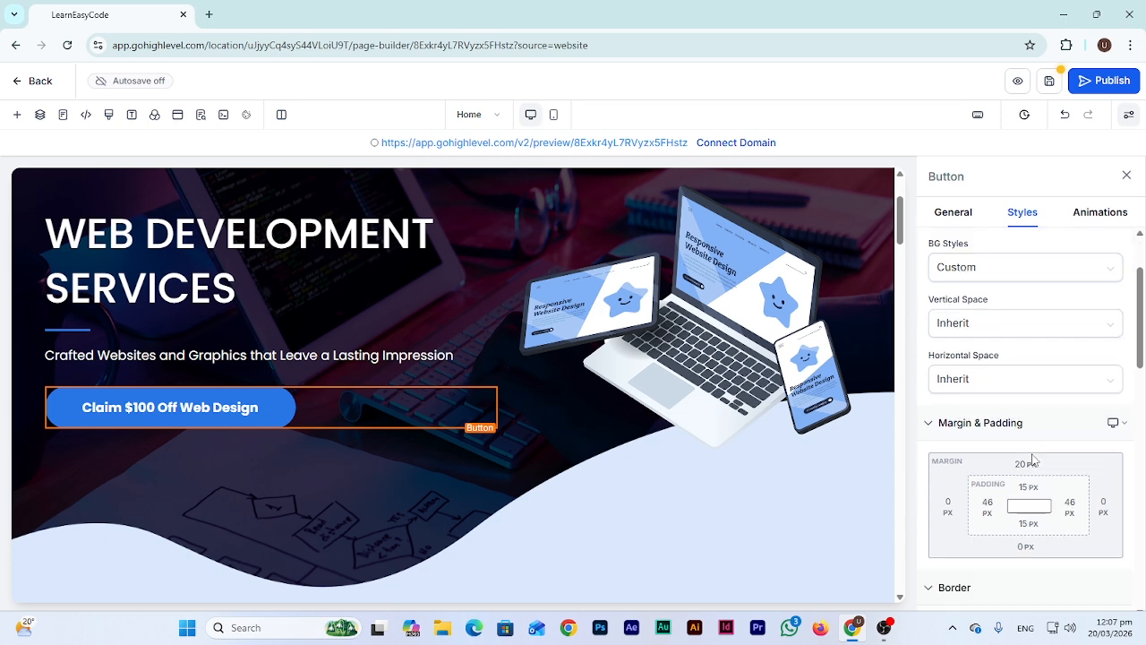
scroll(1032, 459, down, 6)
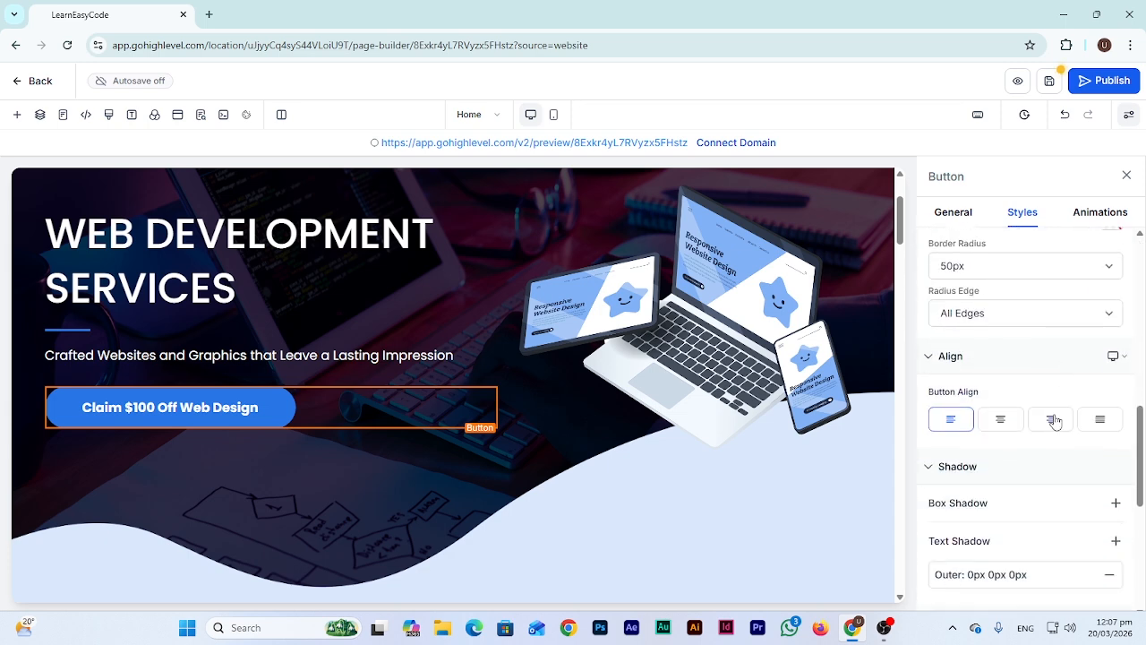
scroll(1054, 421, down, 4)
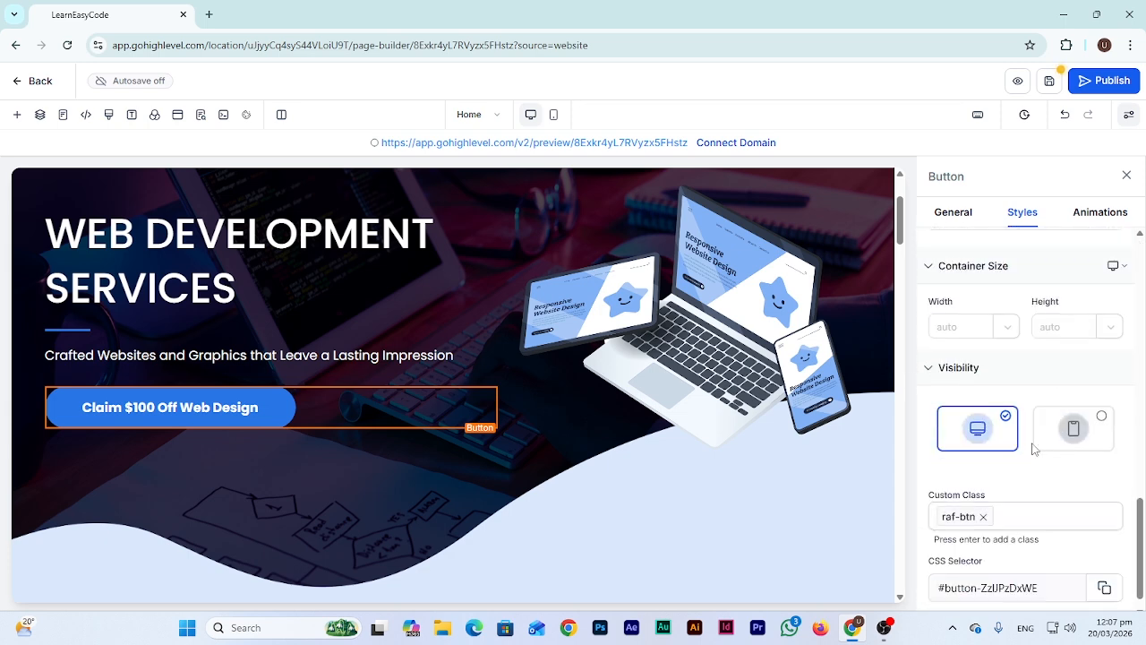
right_click(200, 405)
click(175, 411)
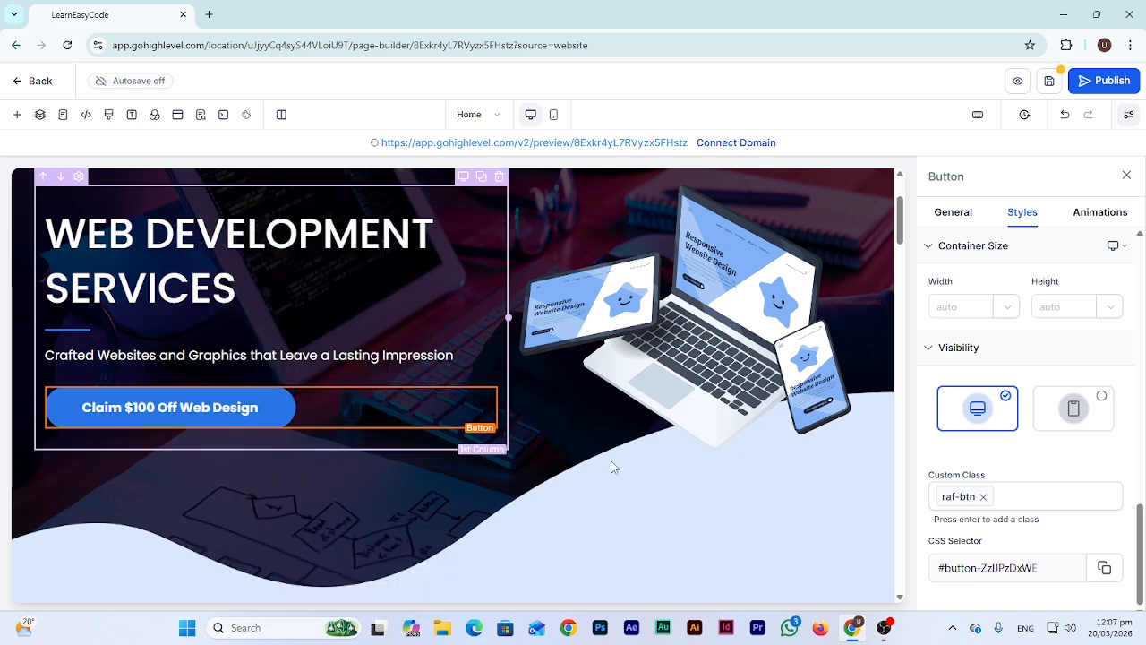
Select the hero laptop image, leave its opacity unchanged, and view its General image settings
click(709, 309)
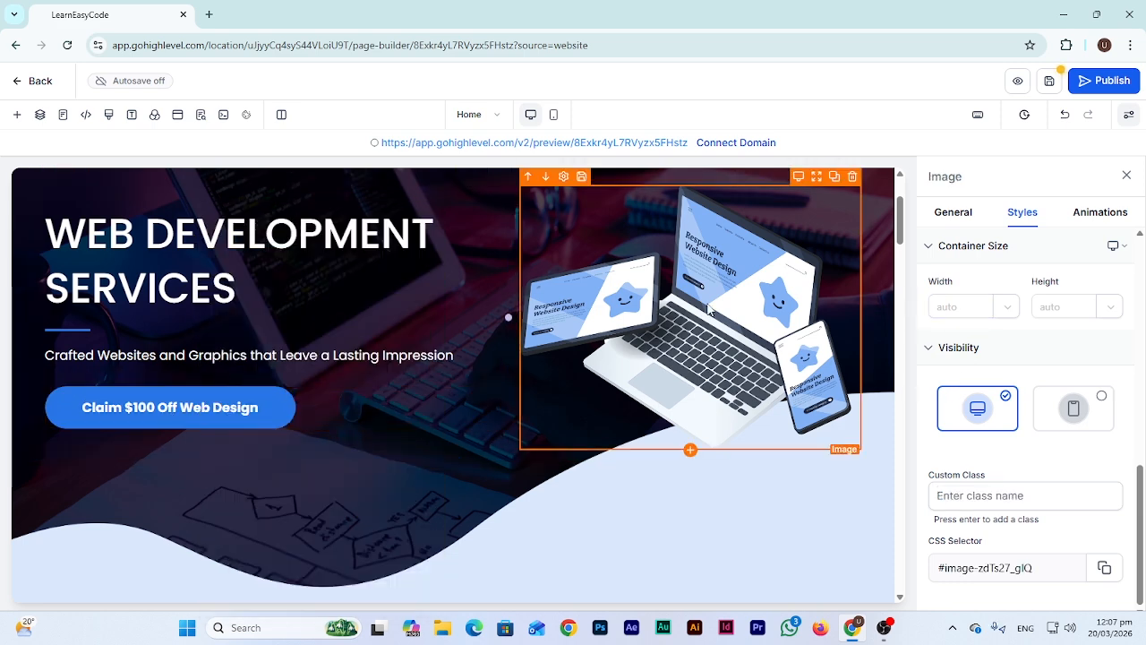
scroll(709, 309, up, 1)
scroll(973, 287, up, 6)
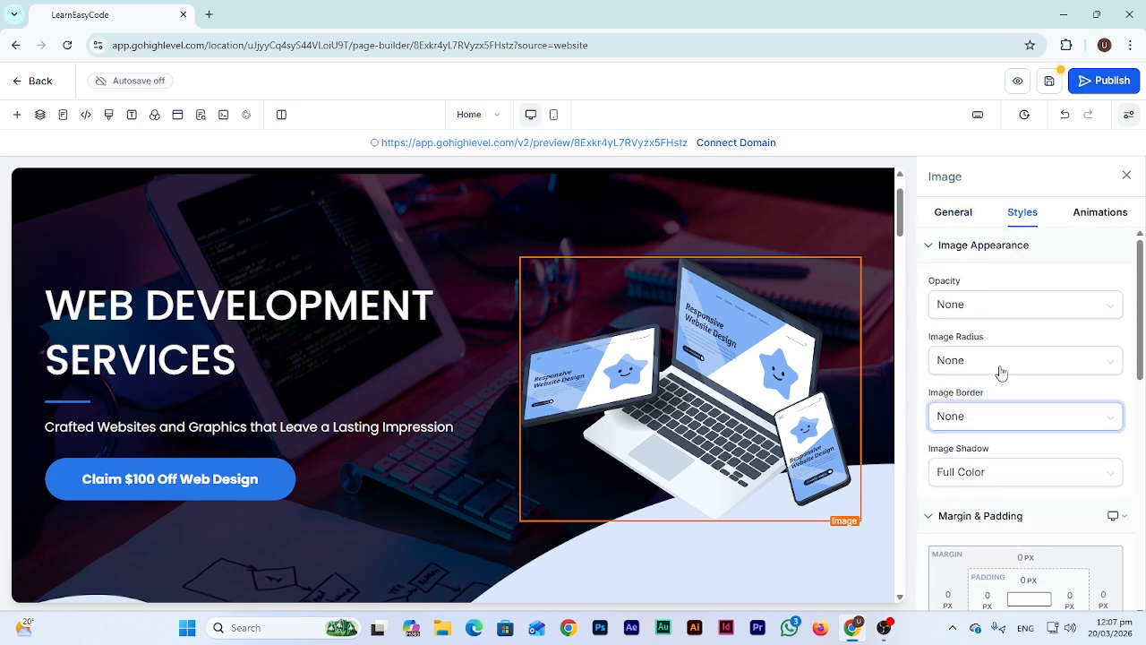
click(1024, 310)
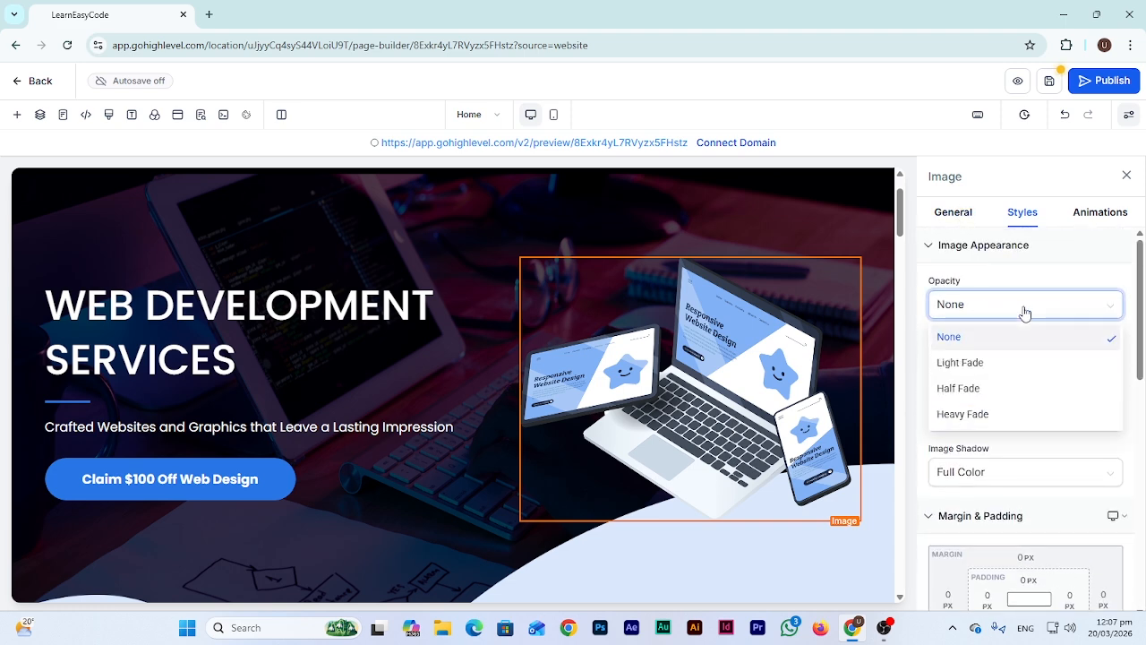
click(1024, 311)
click(952, 213)
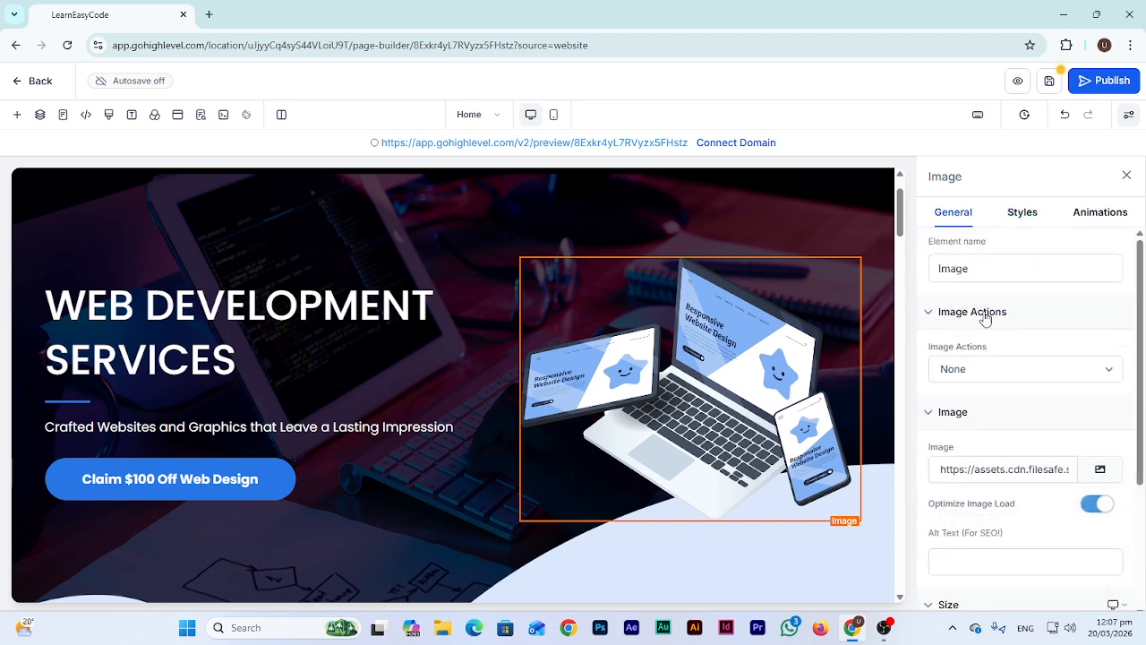
Open Media Storage, browse Downloads for an upload, then cancel without choosing a file
click(1107, 474)
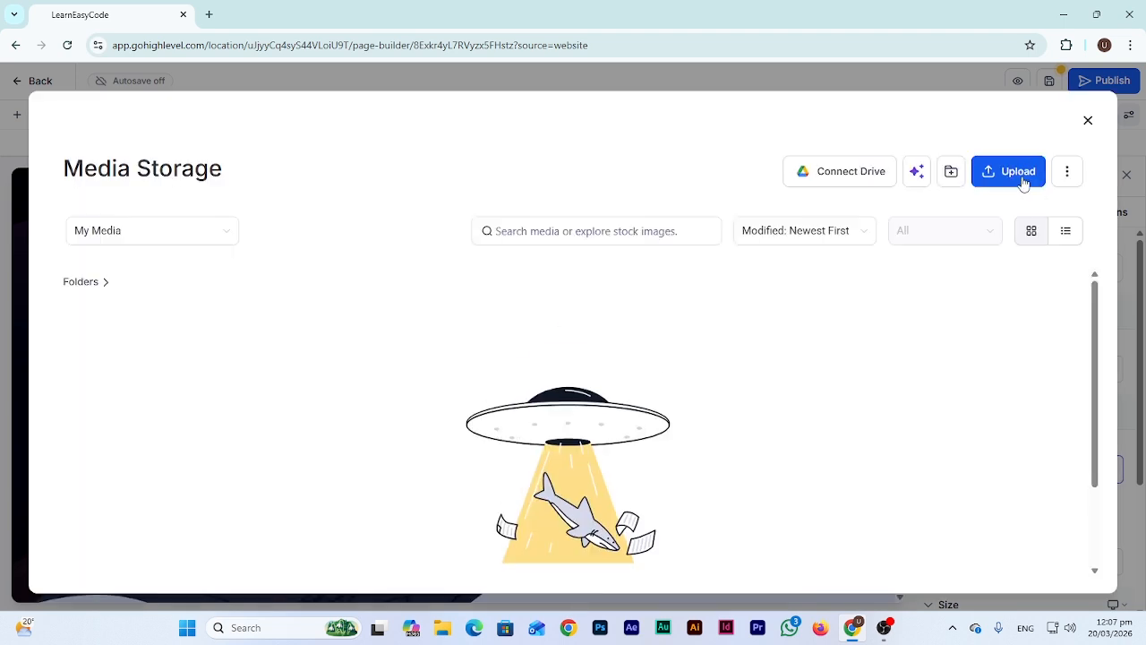
click(1023, 177)
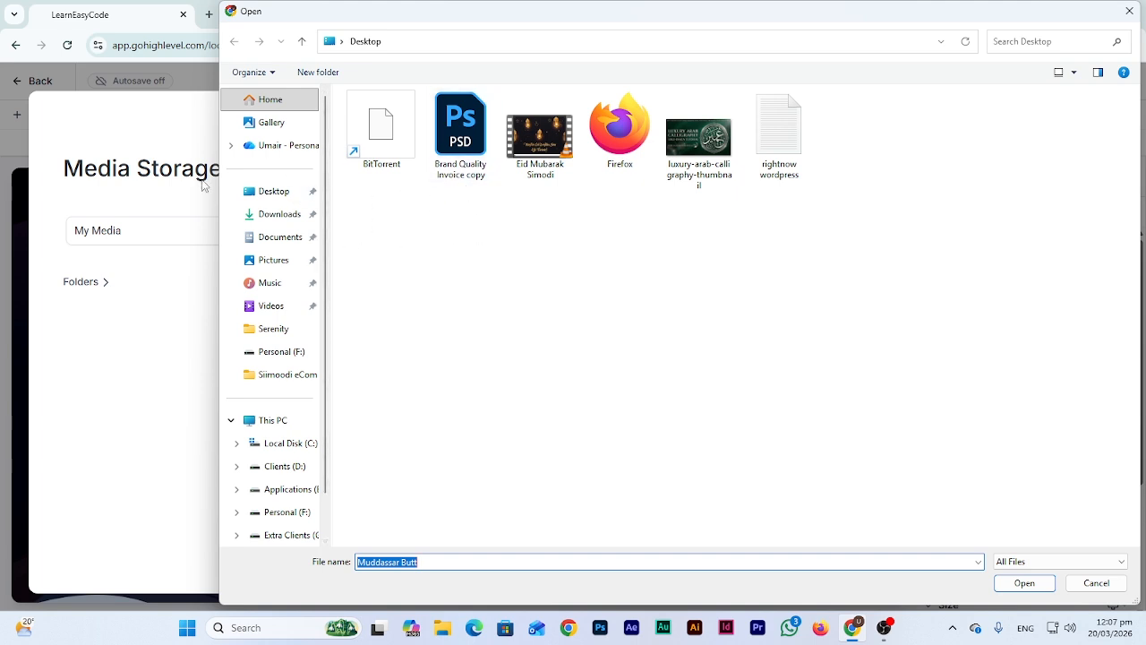
click(276, 214)
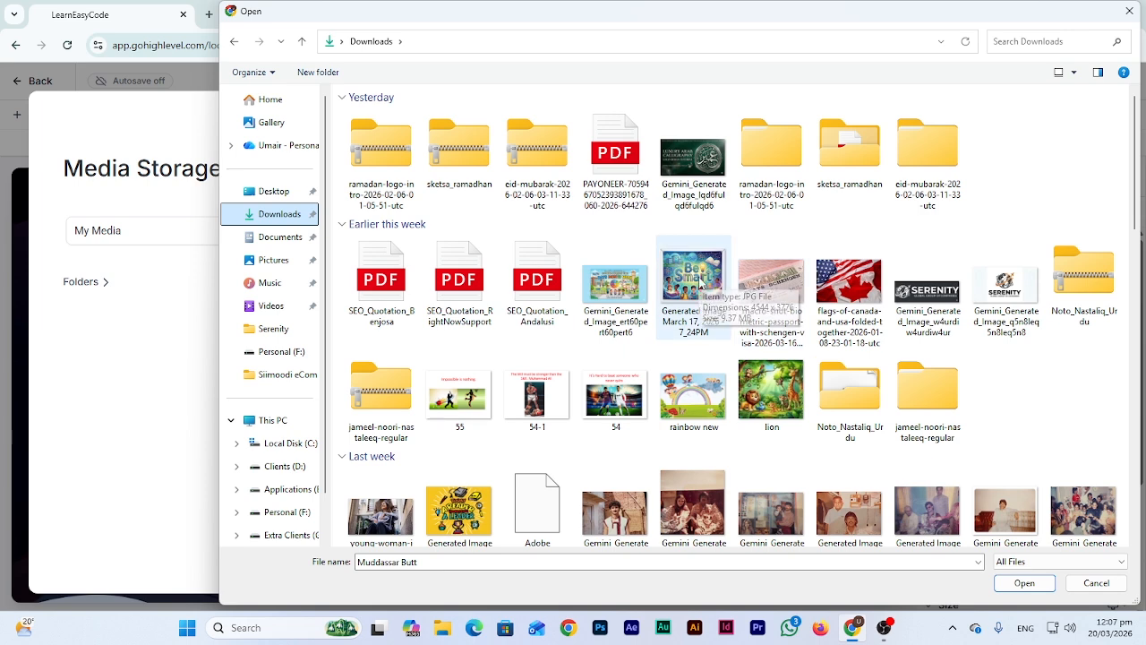
scroll(461, 353, down, 10)
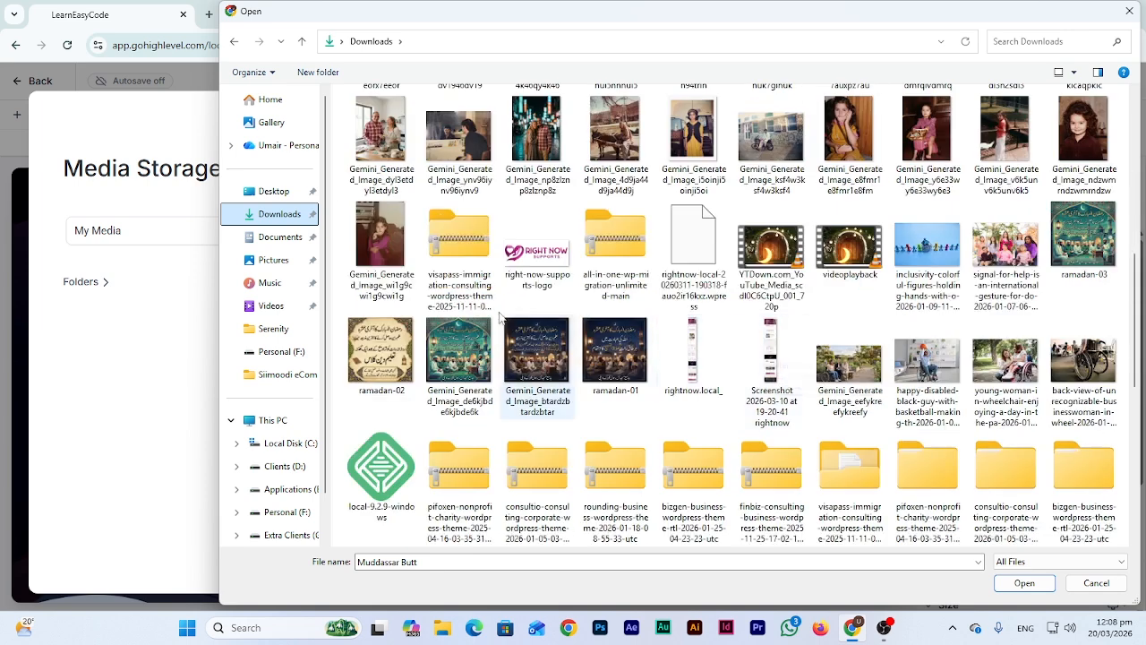
scroll(461, 357, down, 3)
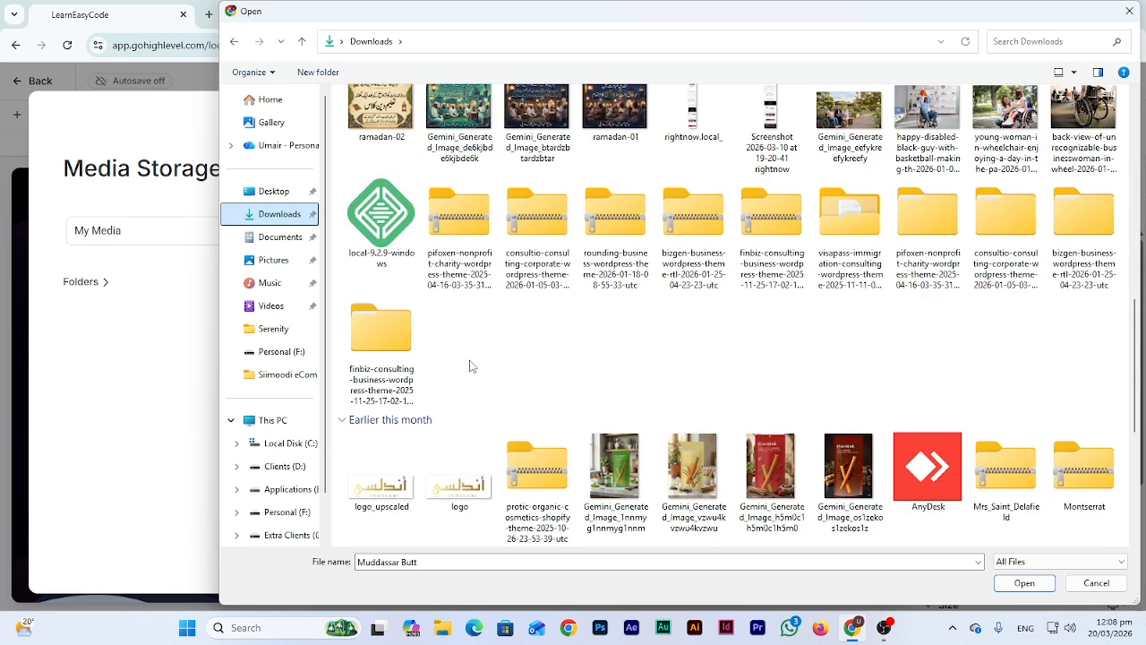
scroll(461, 358, down, 2)
scroll(528, 374, down, 5)
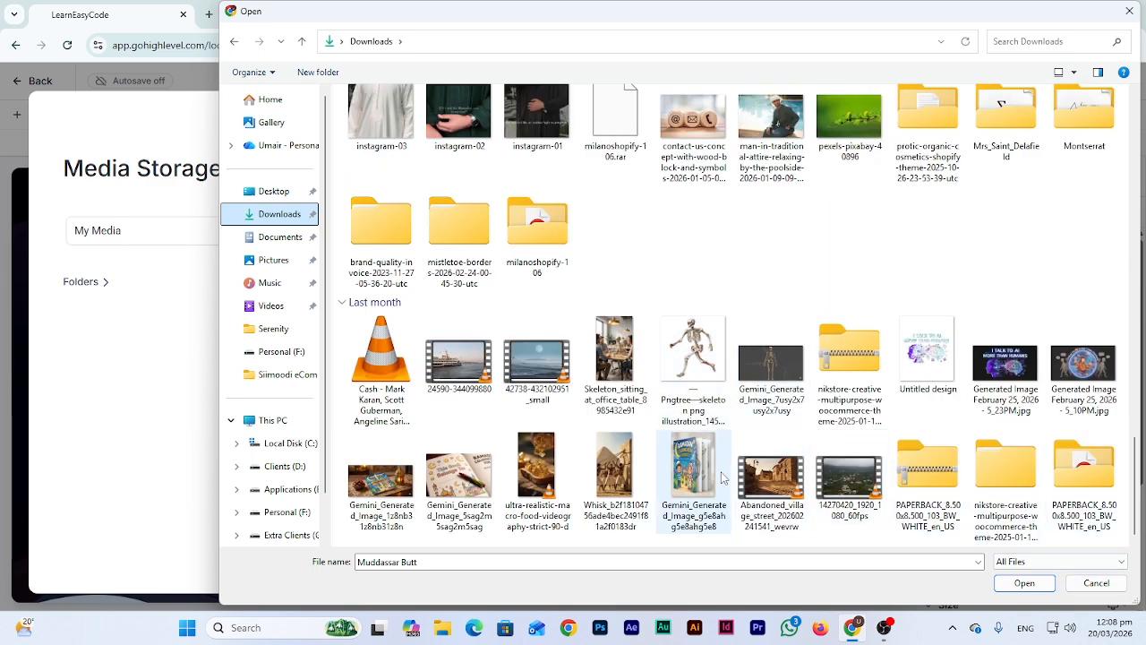
click(1093, 588)
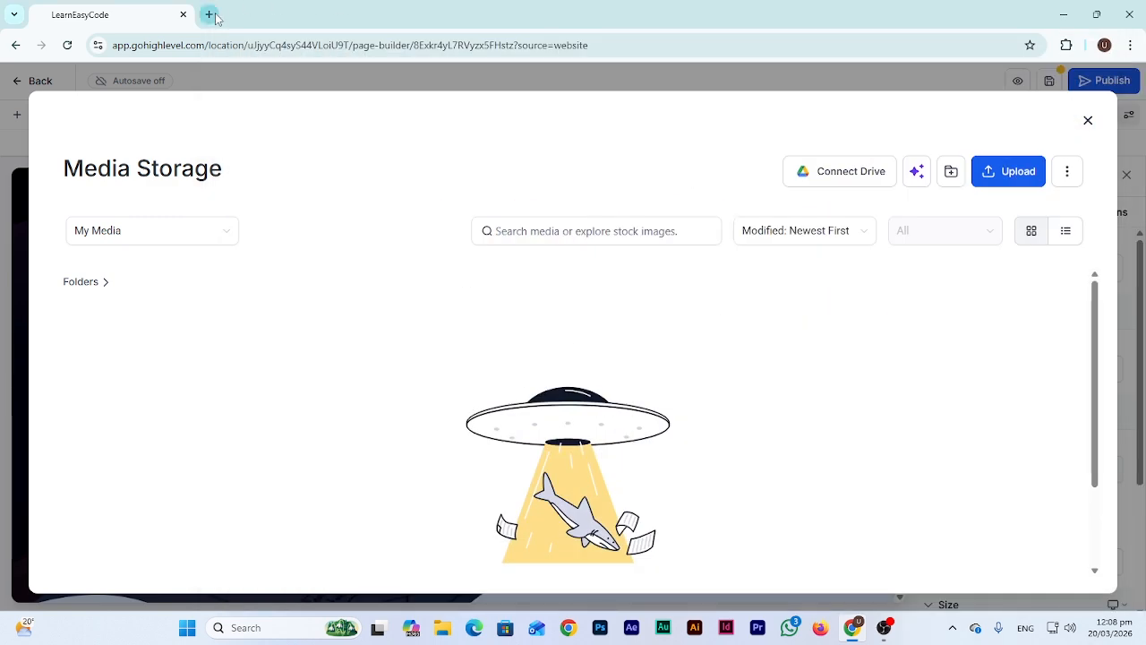
Go to Pexels in a new tab and search for 'web development' photos
click(209, 14)
text(PEXELS.)
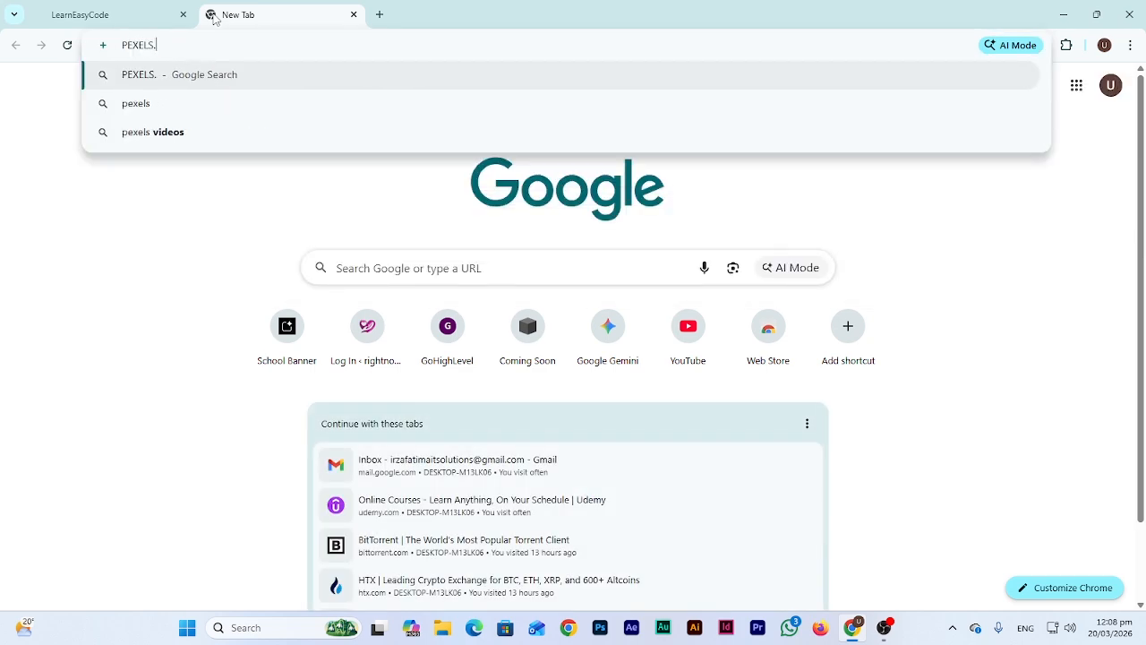
key(Return)
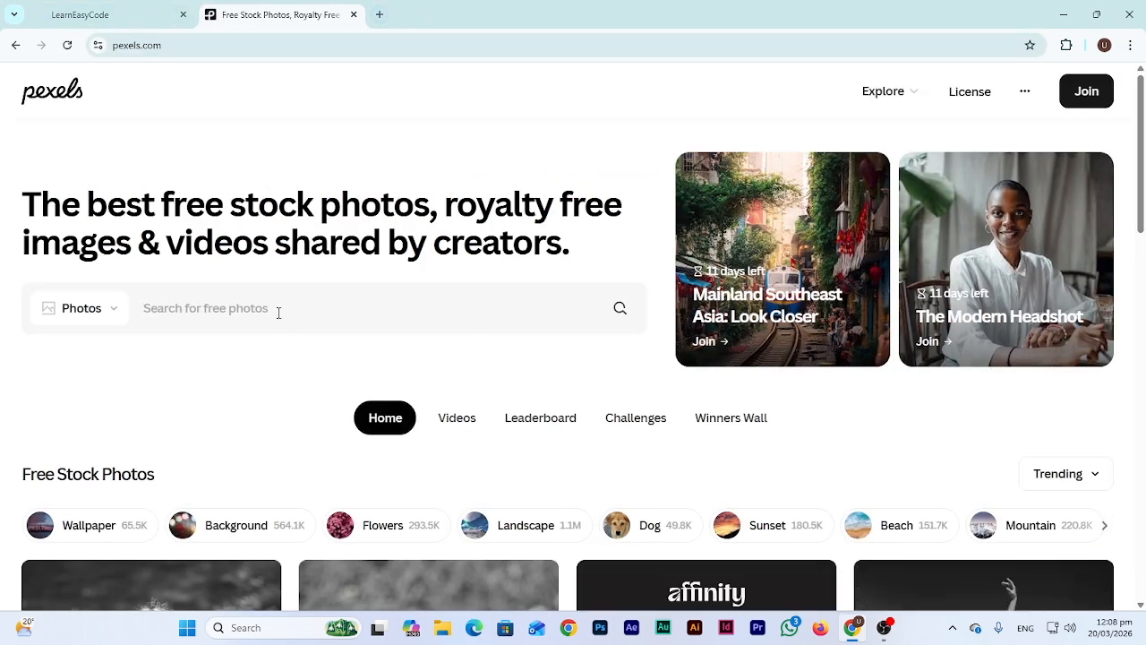
text(web developmen)
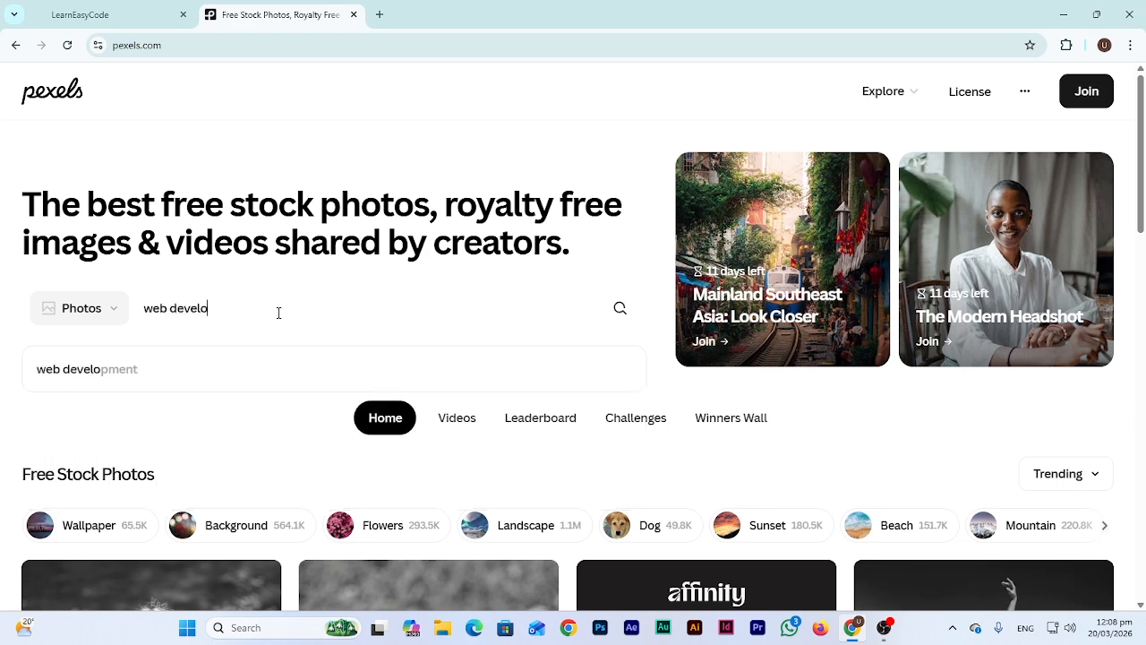
text(t)
key(Return)
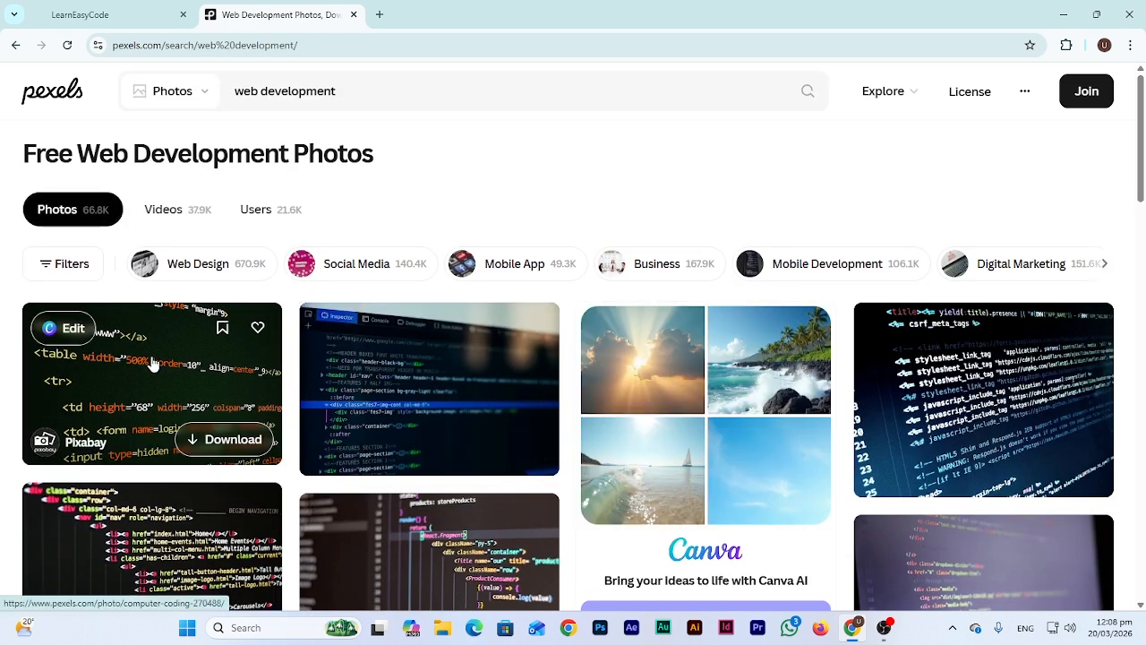
Download the first coding photo at Small 640x400 and return to the GoHighLevel tab
click(152, 363)
click(1000, 125)
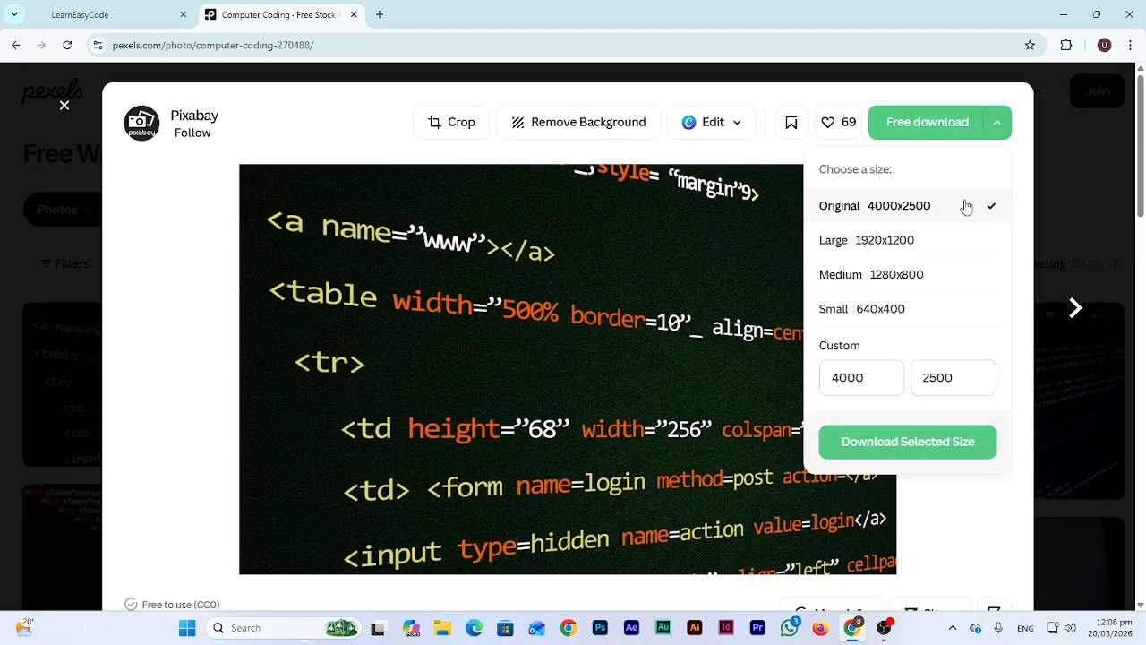
click(879, 274)
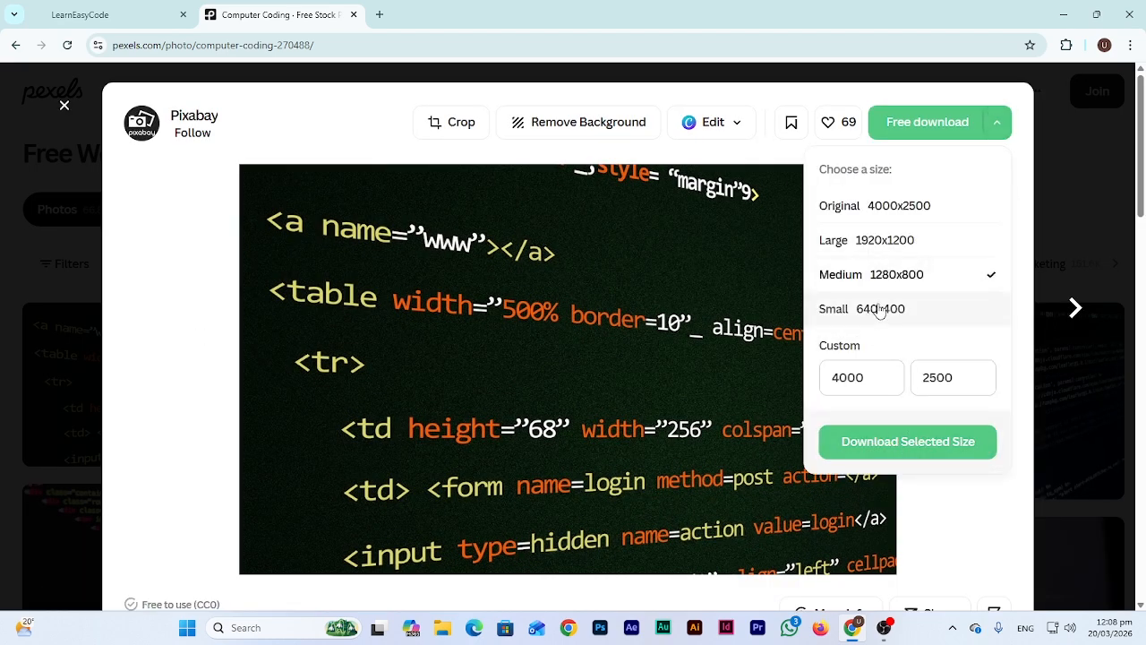
click(879, 309)
click(892, 451)
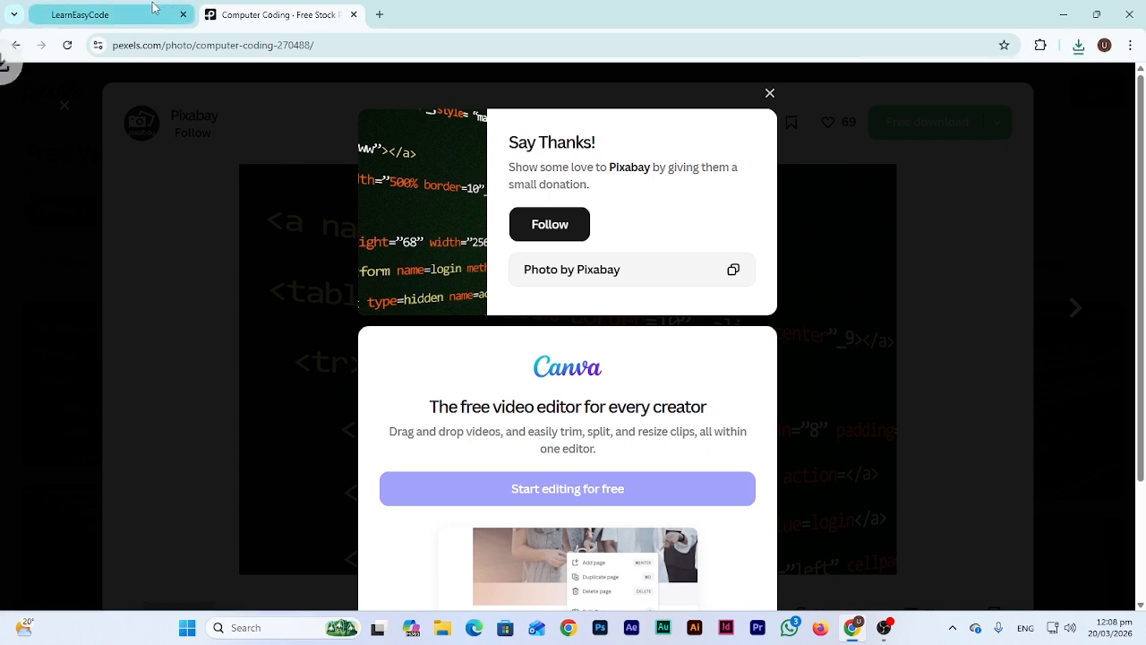
click(154, 11)
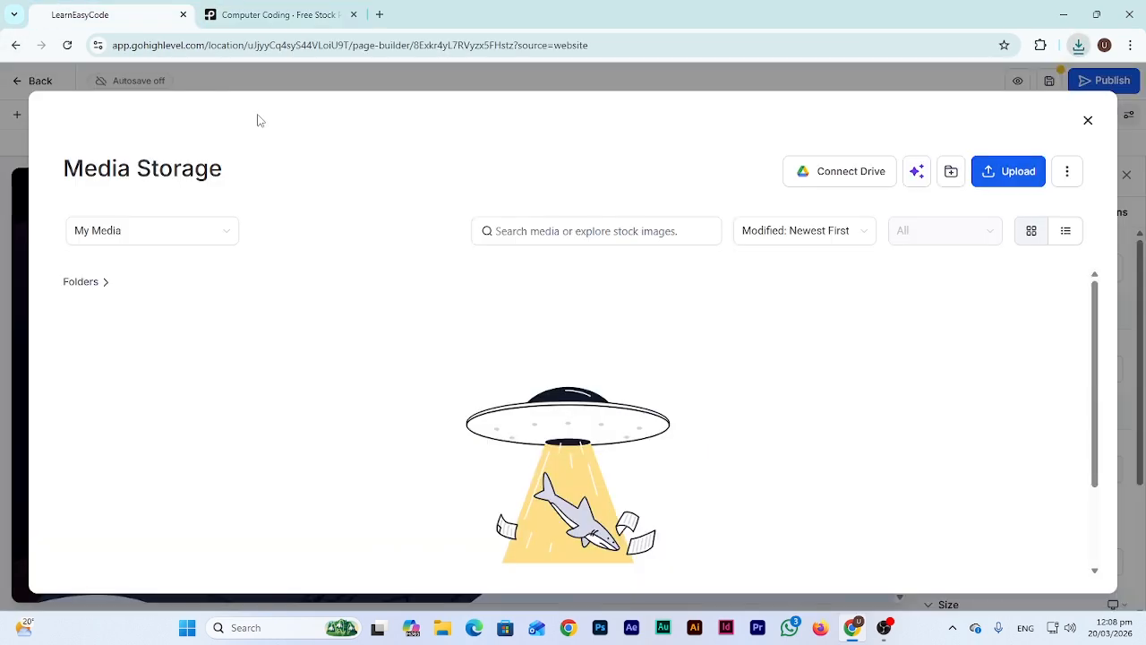
Upload pexels-pixabay-270488.jpg from Downloads to Media Storage and insert it into the hero
click(1010, 179)
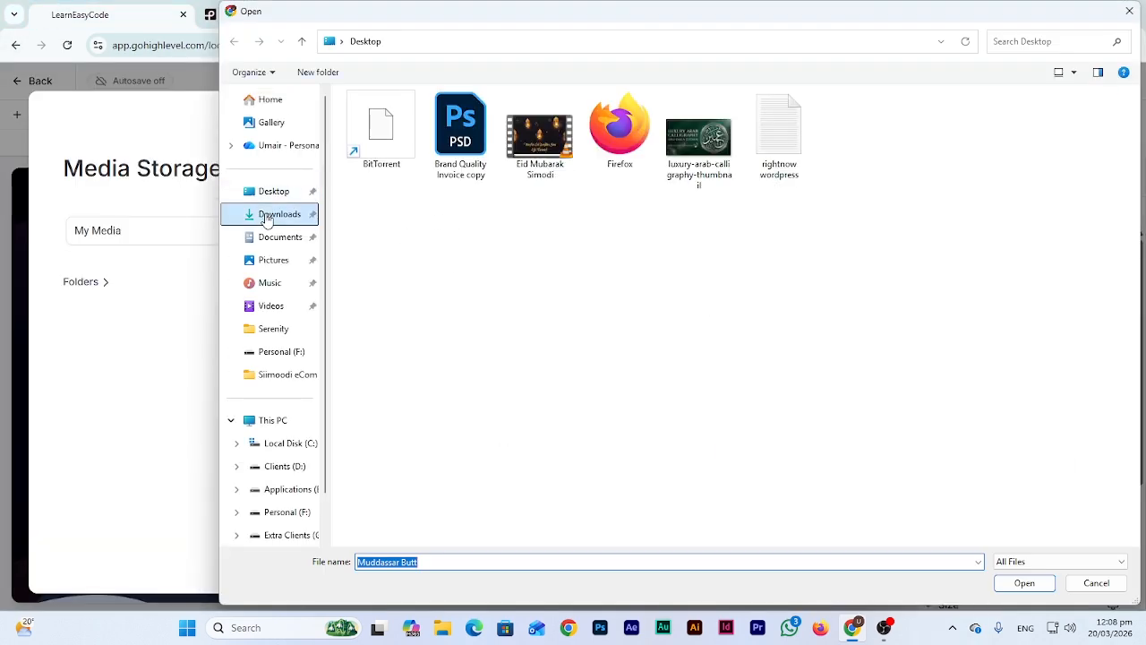
click(266, 219)
double_click(382, 161)
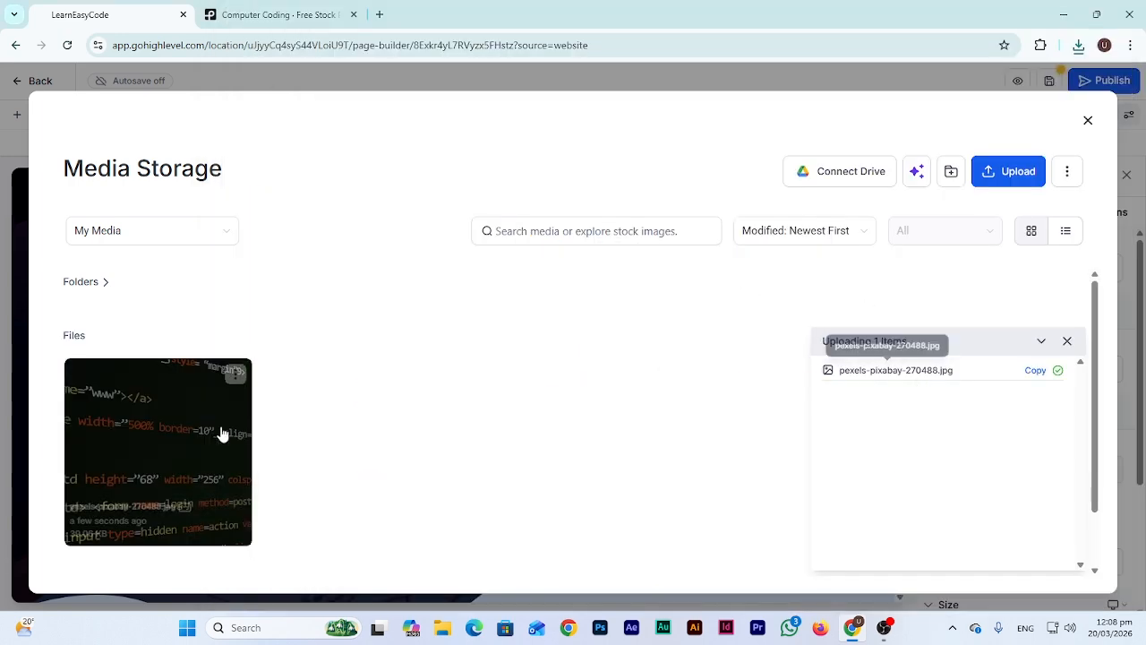
click(164, 440)
click(1049, 575)
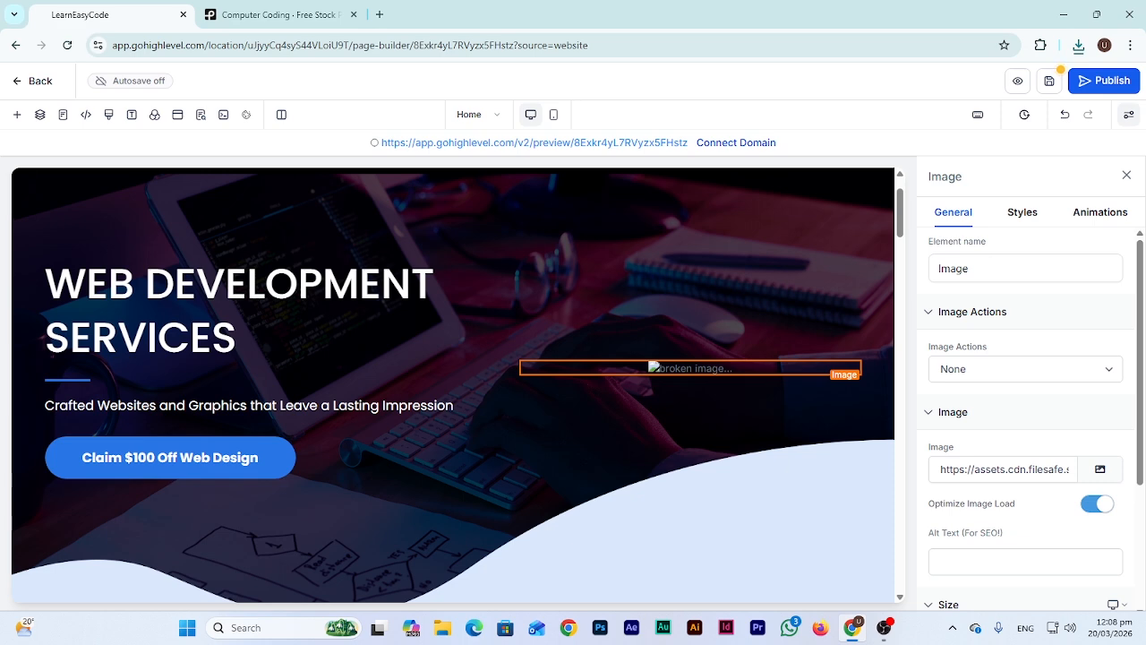
Search Unsplash for 'web' and insert the laptop-on-white-desk photo as the hero image
scroll(522, 394, down, 4)
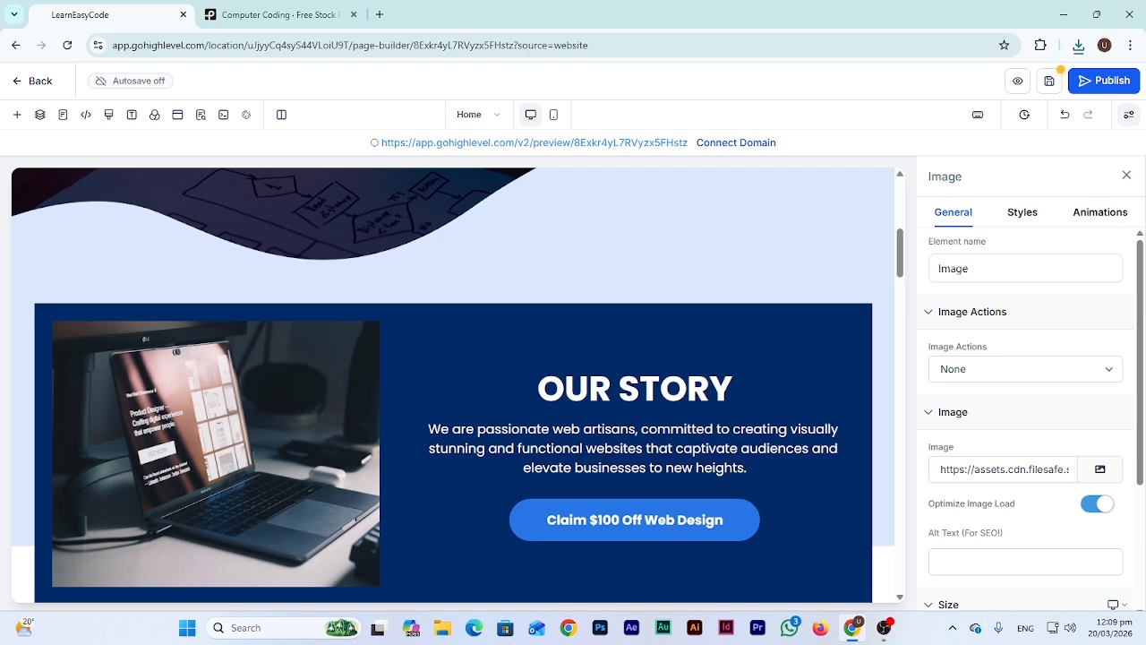
scroll(225, 220, up, 5)
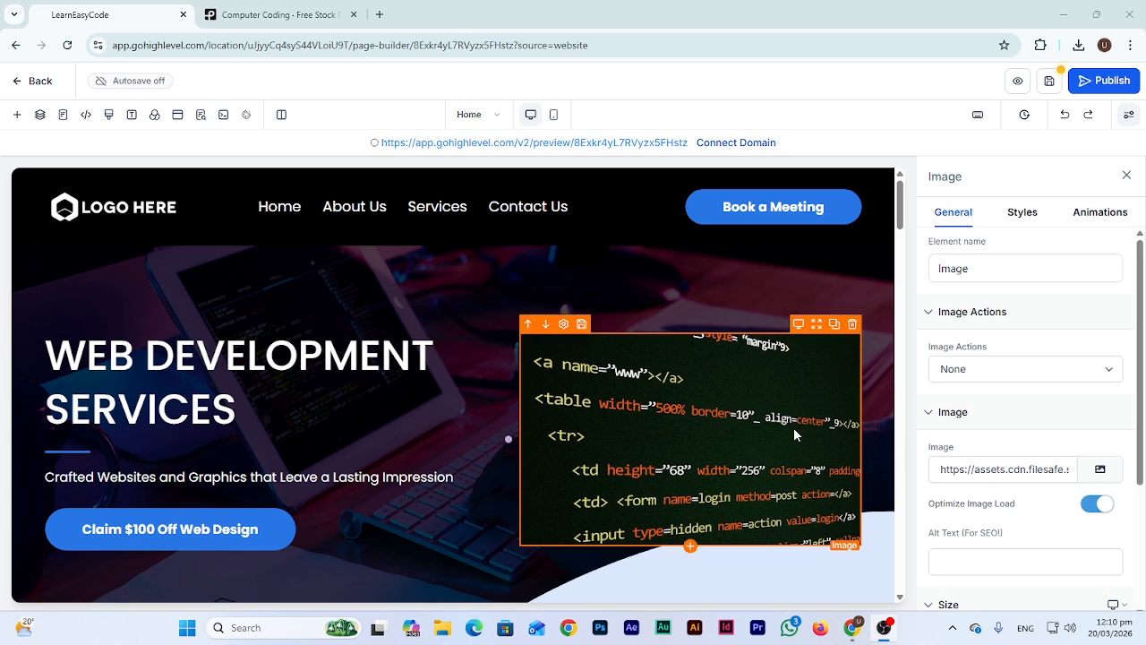
click(1100, 470)
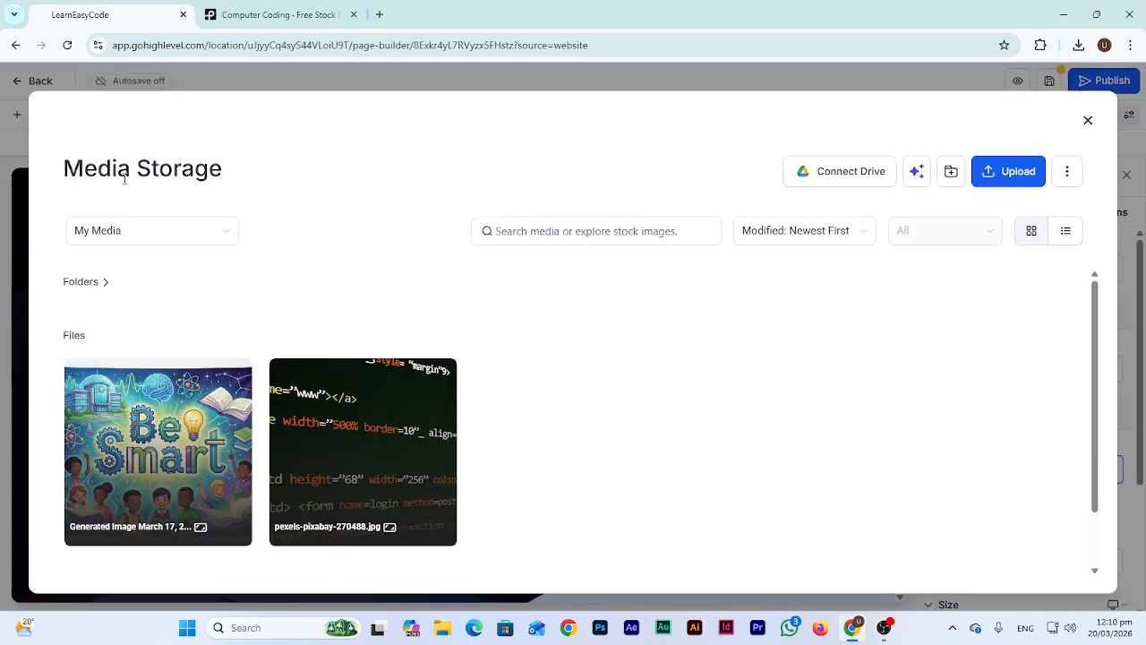
click(163, 233)
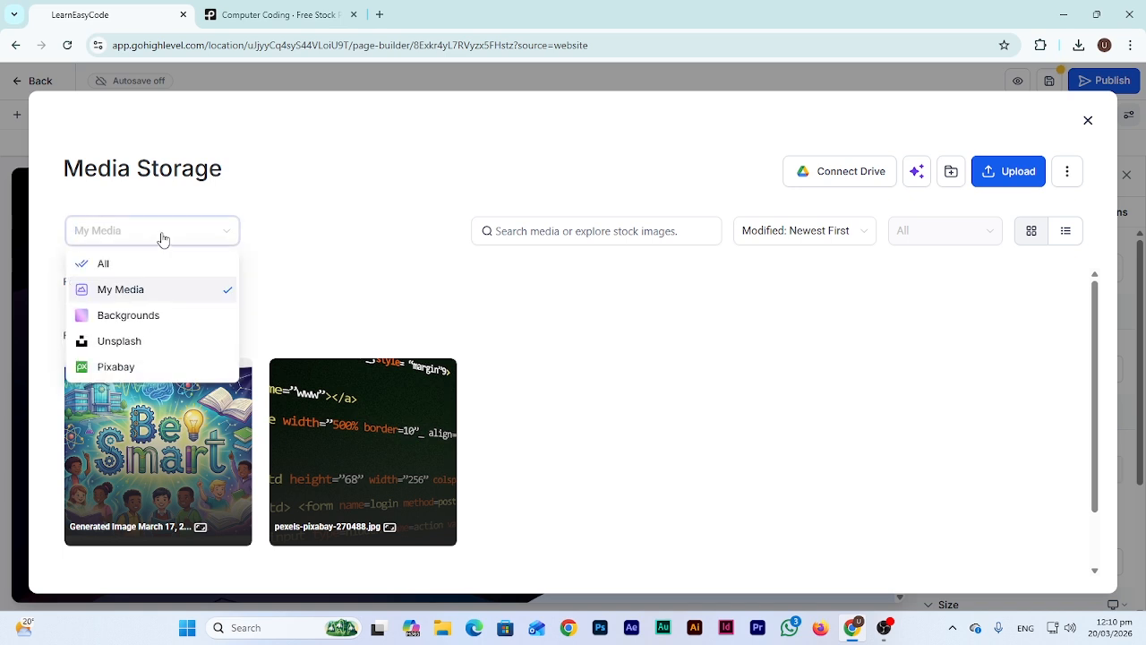
click(141, 343)
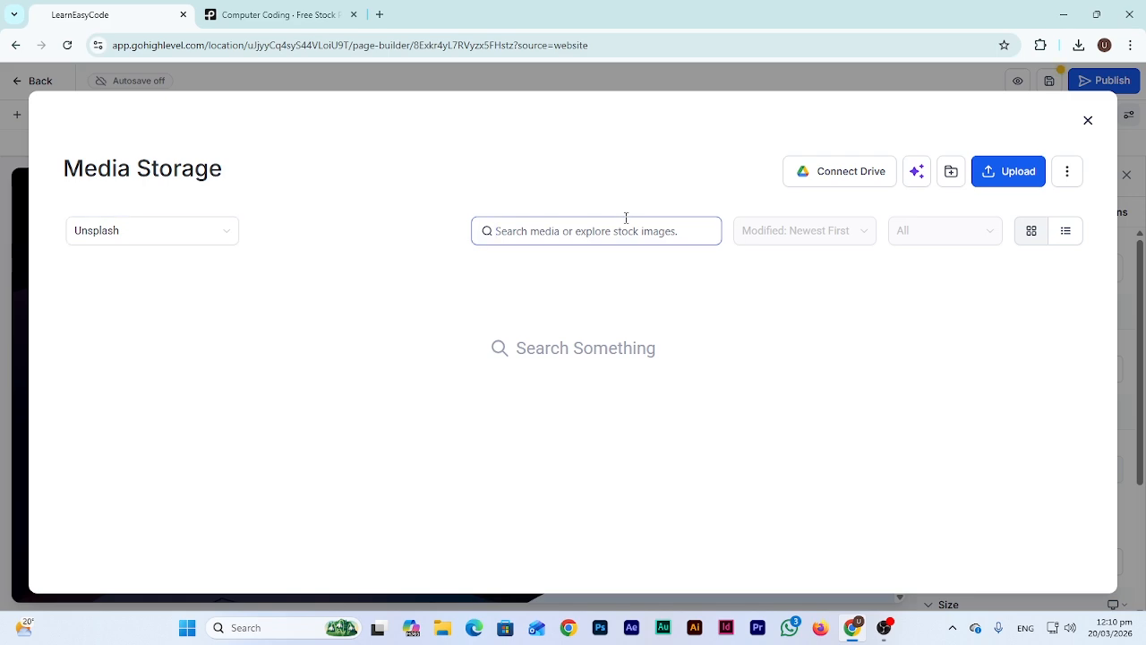
text(web development)
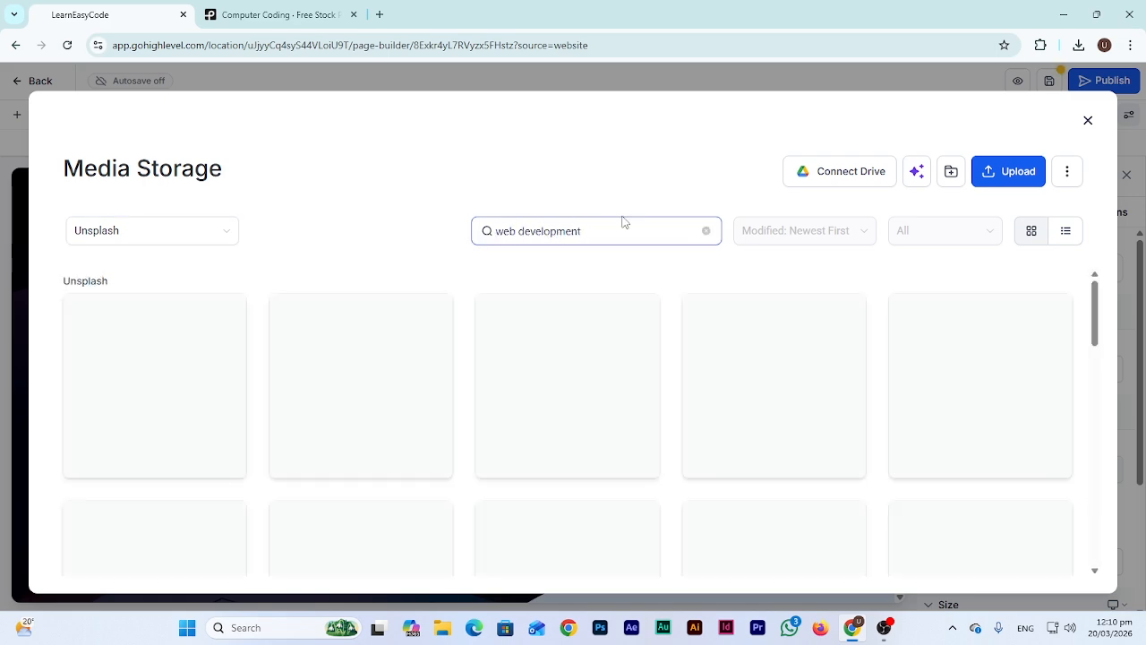
scroll(175, 433, down, 5)
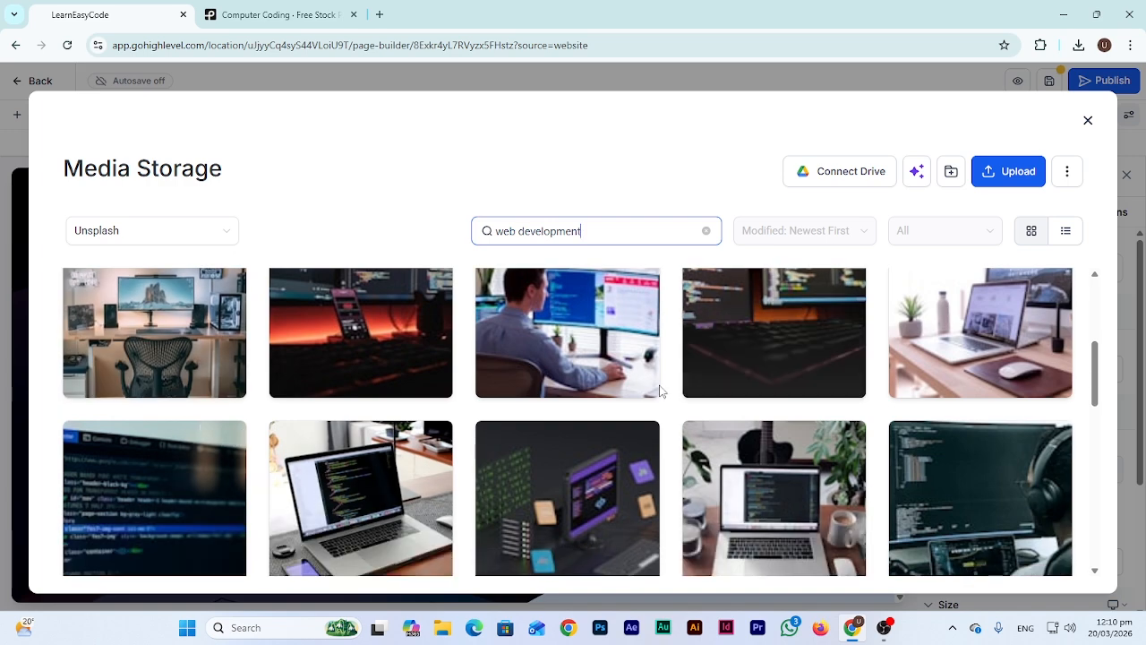
scroll(627, 427, up, 3)
click(592, 355)
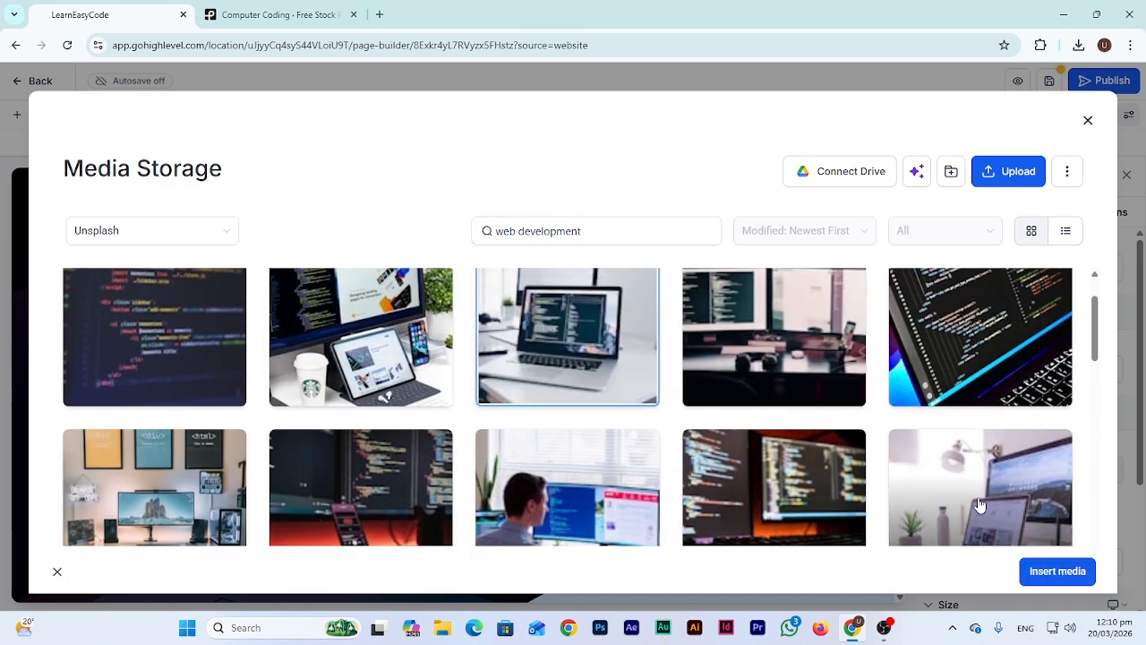
click(1050, 571)
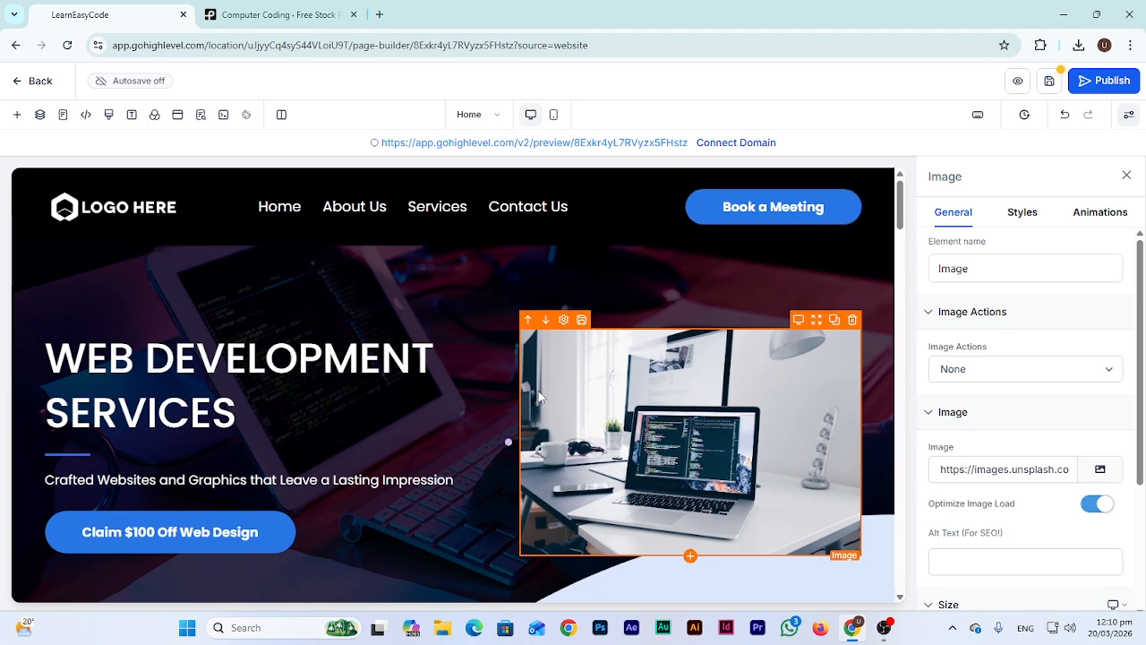
Scroll to the services section and retype the BRANDING & IDENTITY heading as 'WORDPRESS DEVELOPMENT'
scroll(439, 529, down, 4)
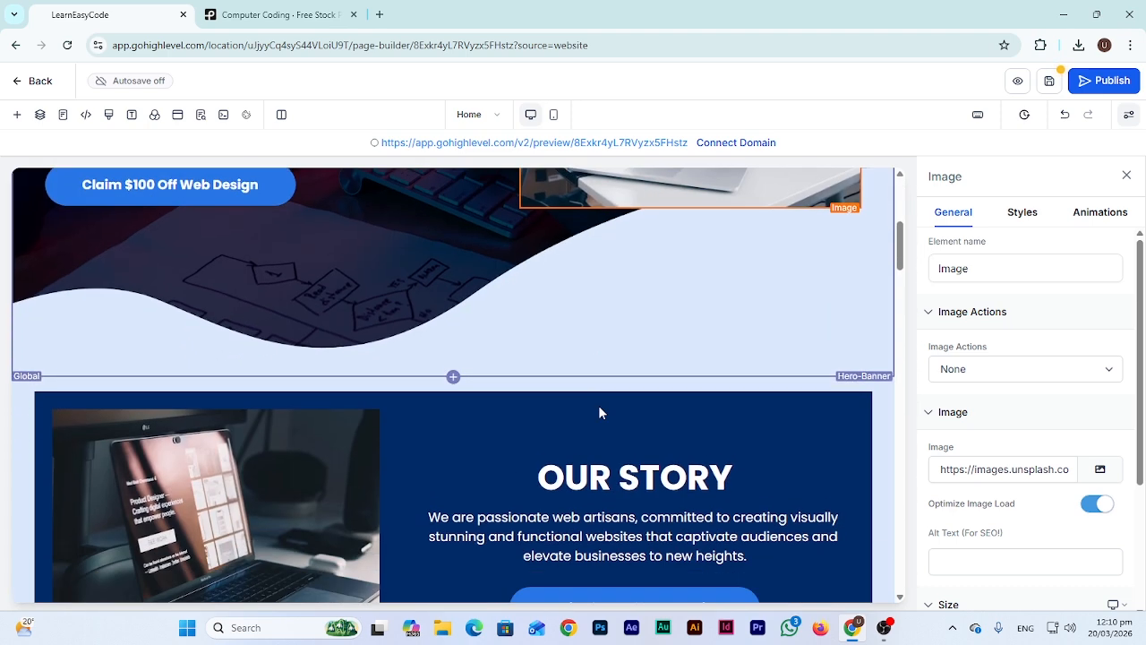
scroll(599, 410, down, 1)
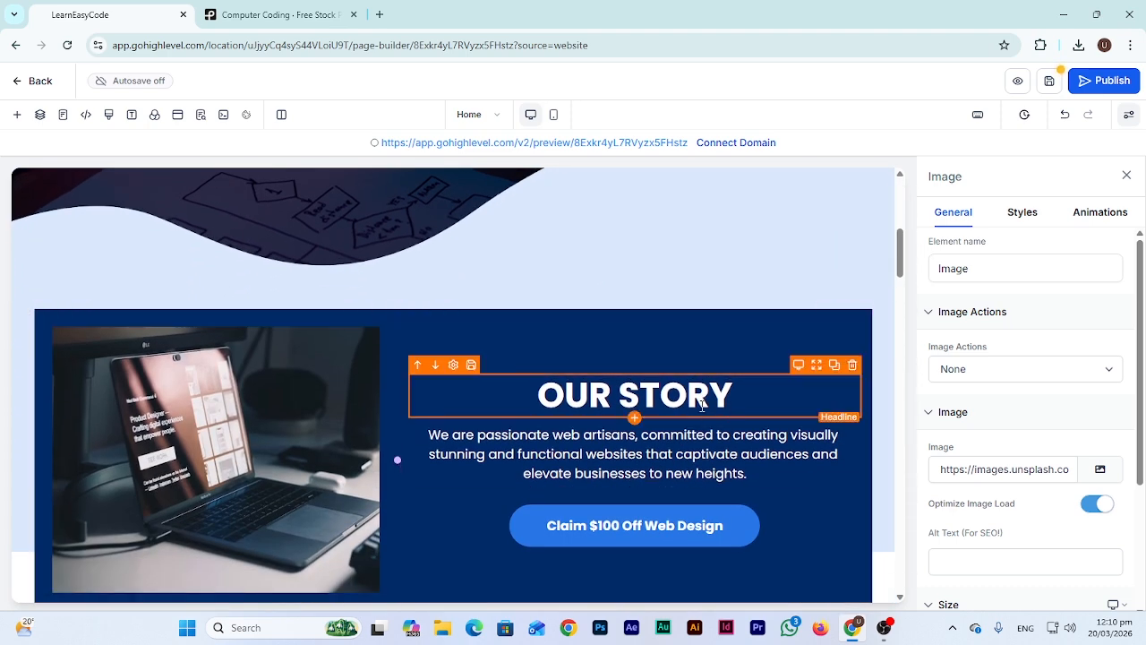
click(702, 467)
click(687, 395)
scroll(567, 362, down, 1)
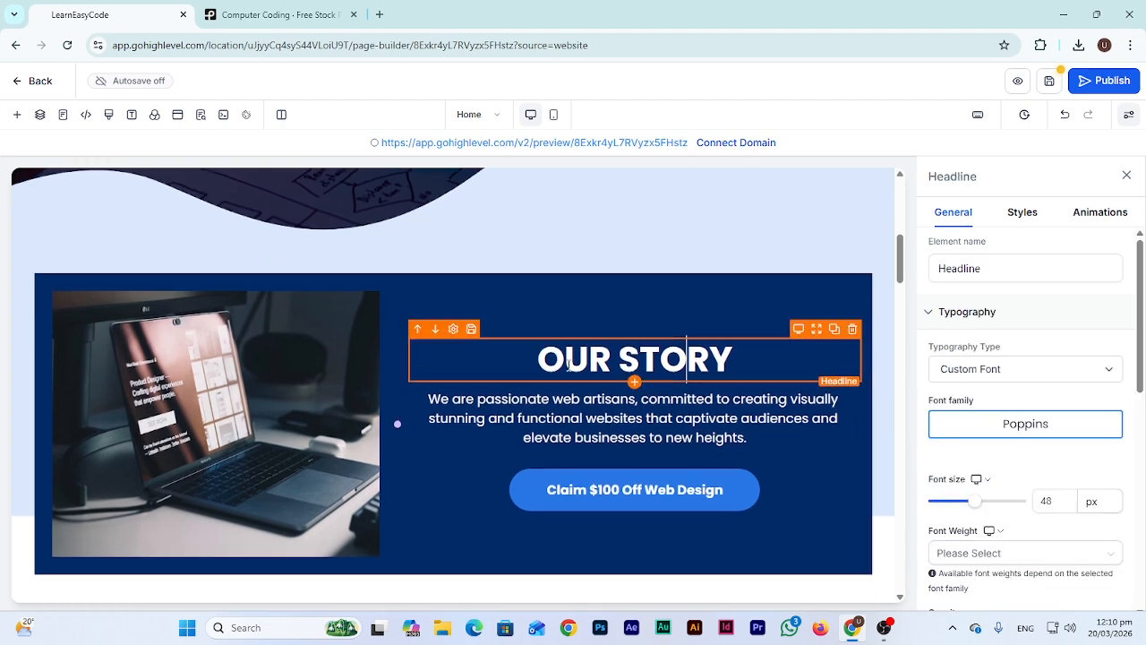
scroll(568, 363, down, 5)
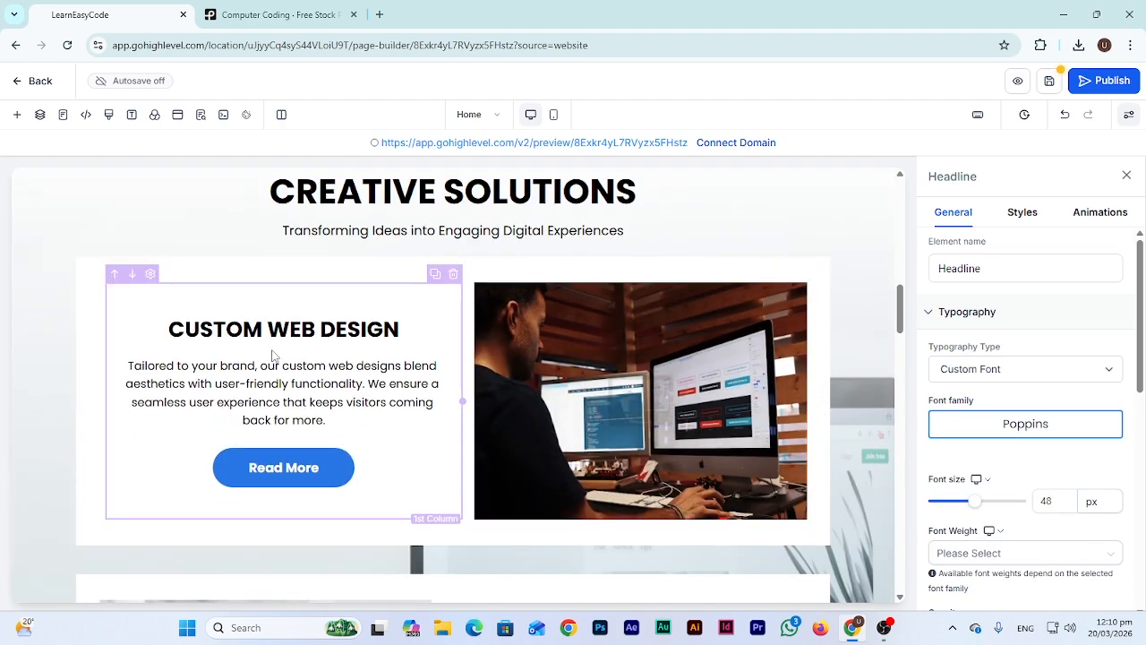
scroll(358, 354, down, 3)
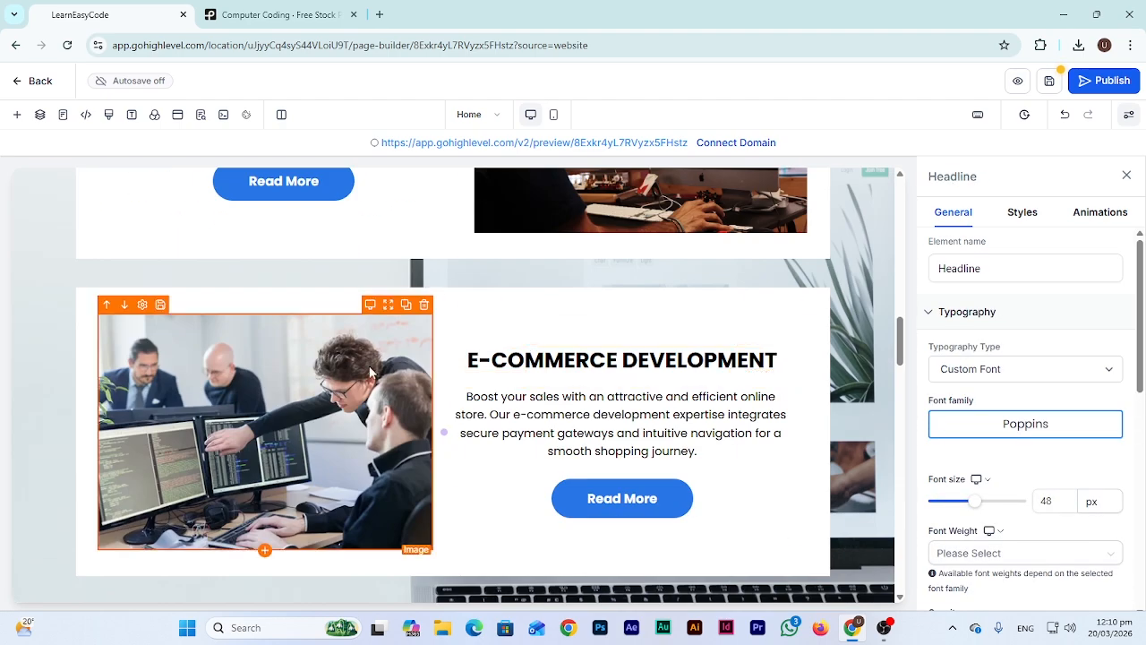
scroll(370, 372, down, 2)
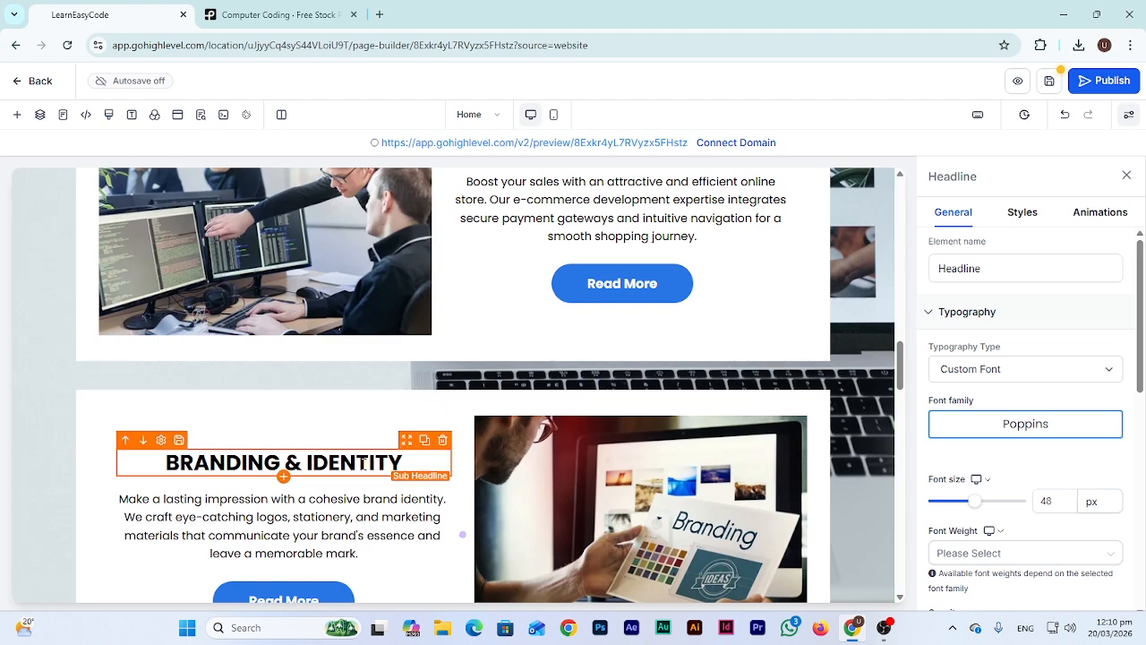
scroll(364, 462, up, 4)
scroll(357, 420, down, 5)
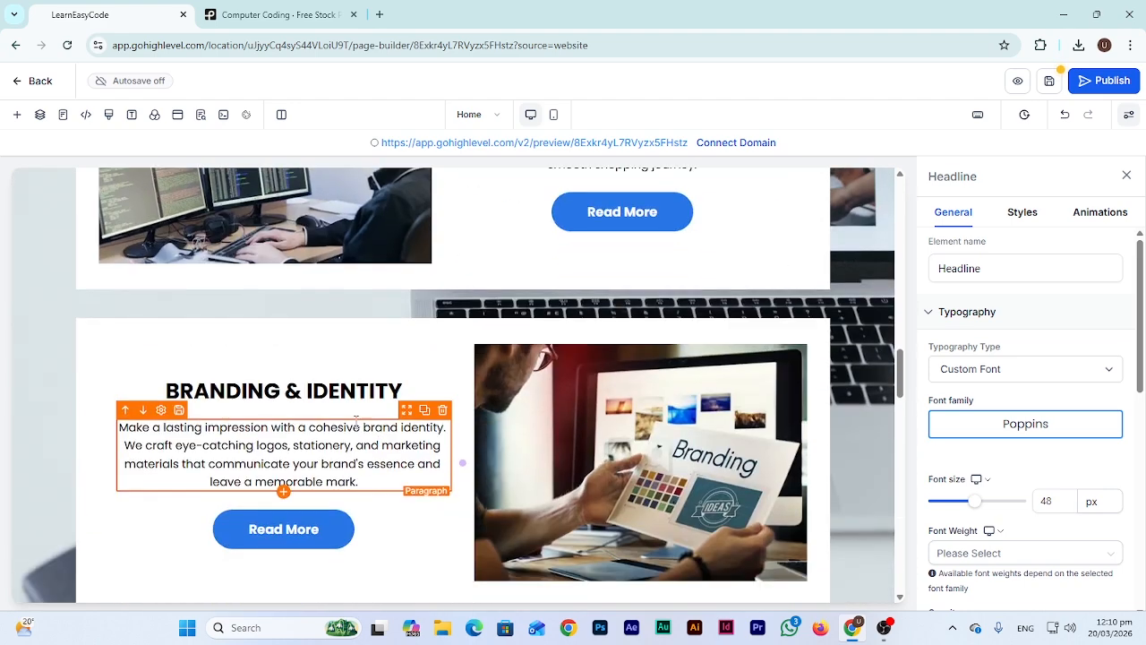
double_click(285, 386)
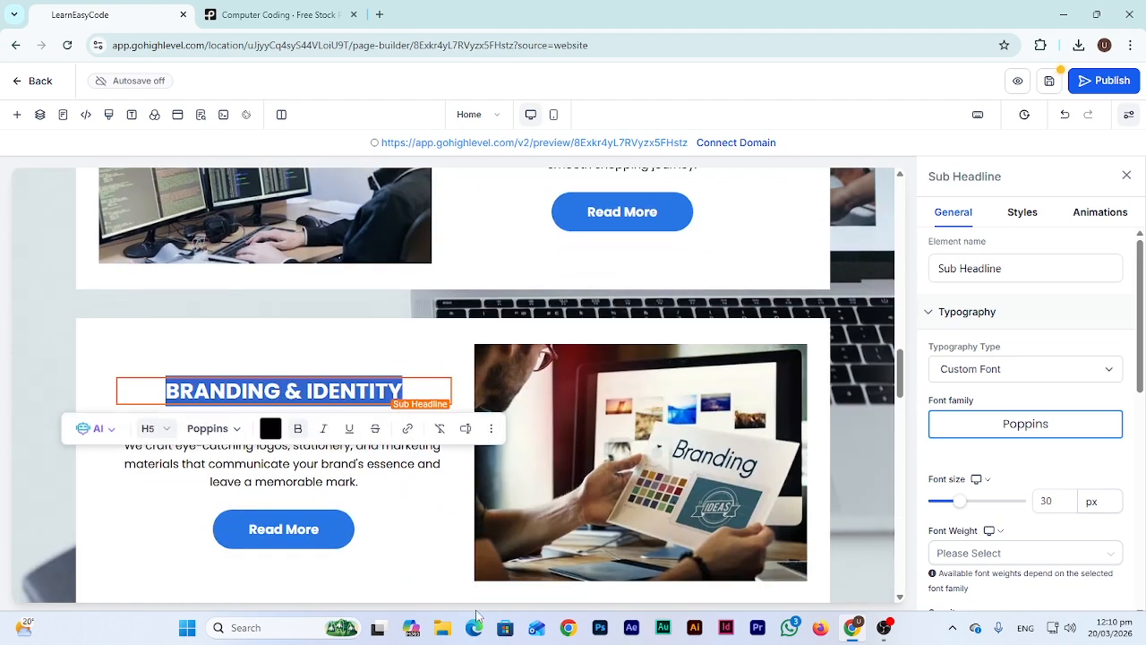
text(WORDPRESS)
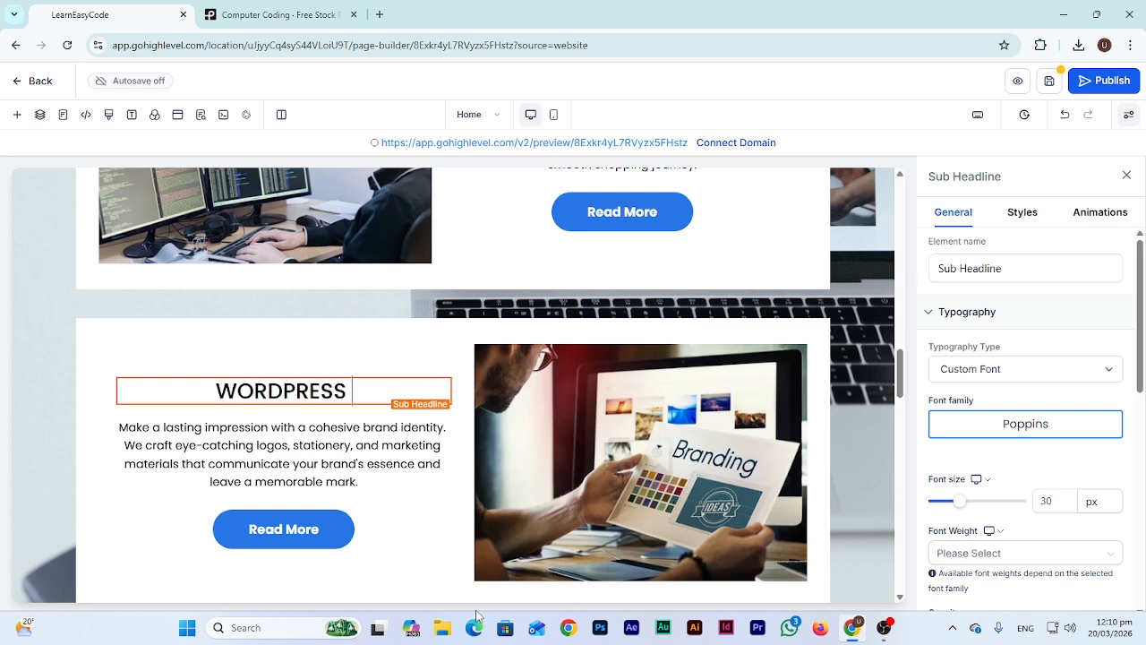
text( DEVELOPMENT)
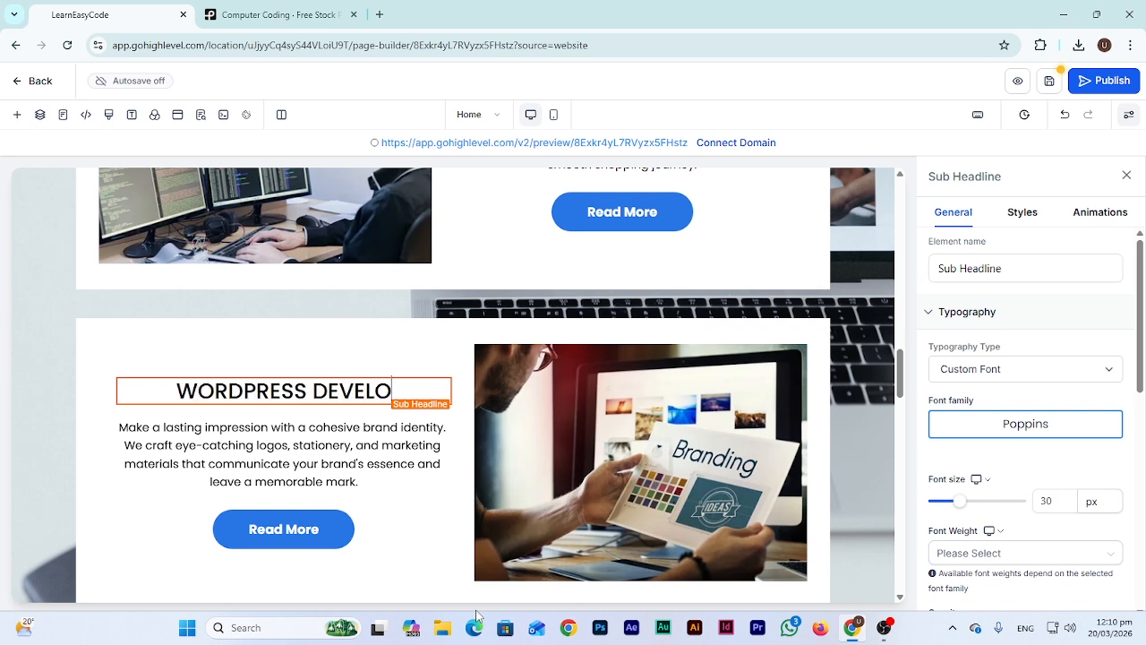
click(616, 514)
Search Unsplash for 'WORD' and insert the laptop-with-WordPress-logo photo beside the heading
click(1100, 469)
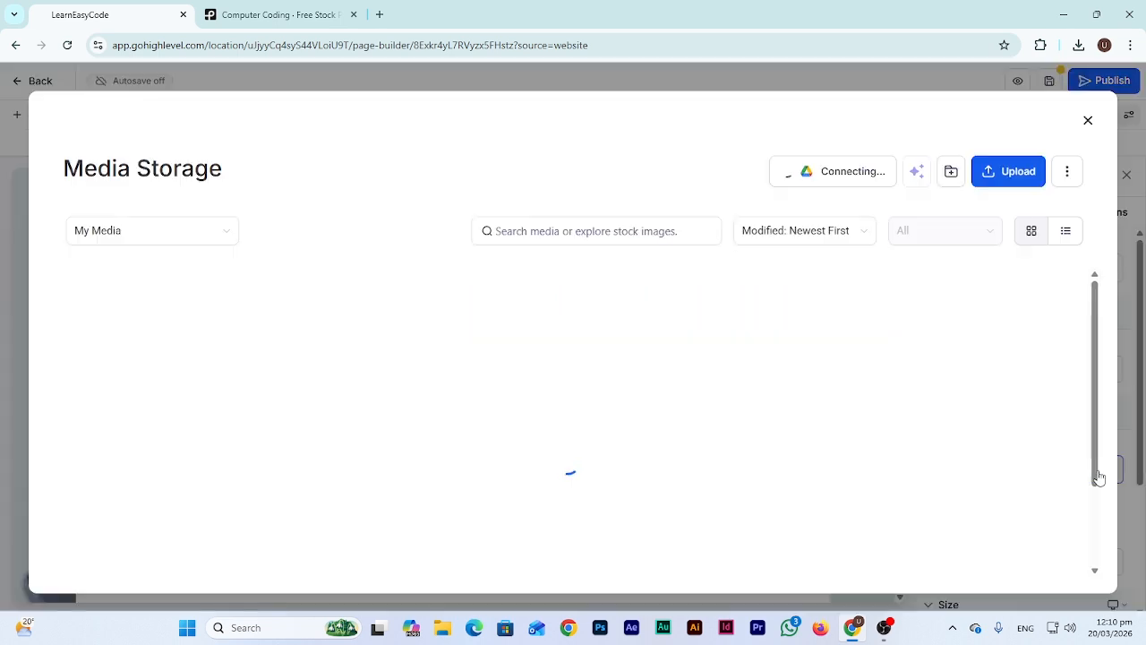
click(187, 234)
click(131, 344)
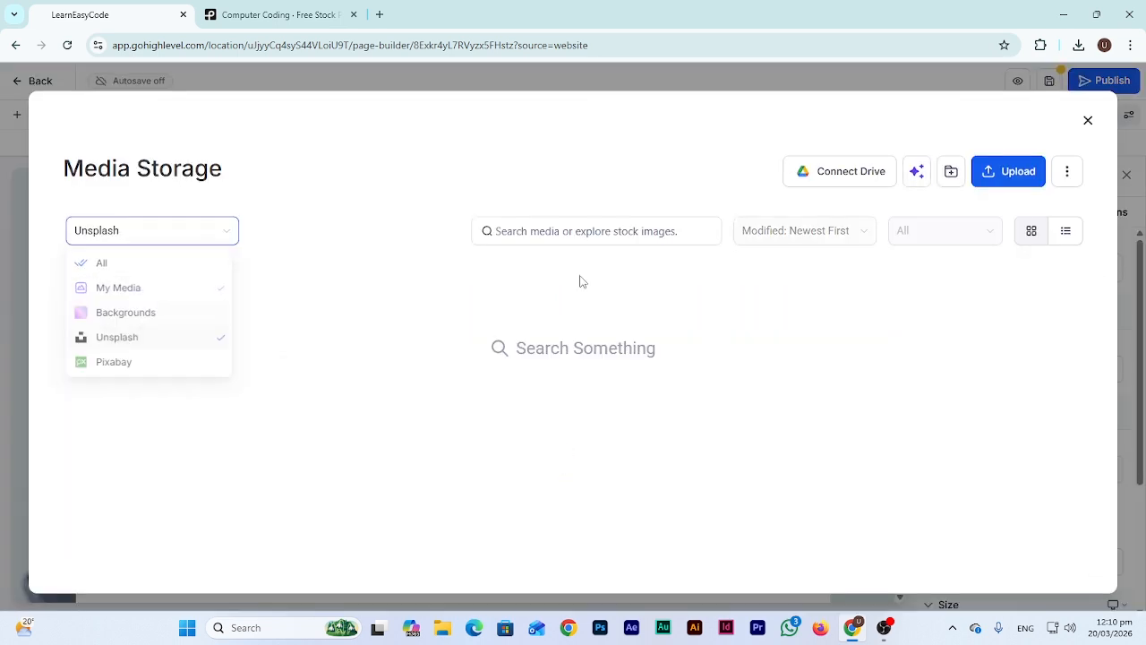
click(583, 230)
text(WORDPRESS)
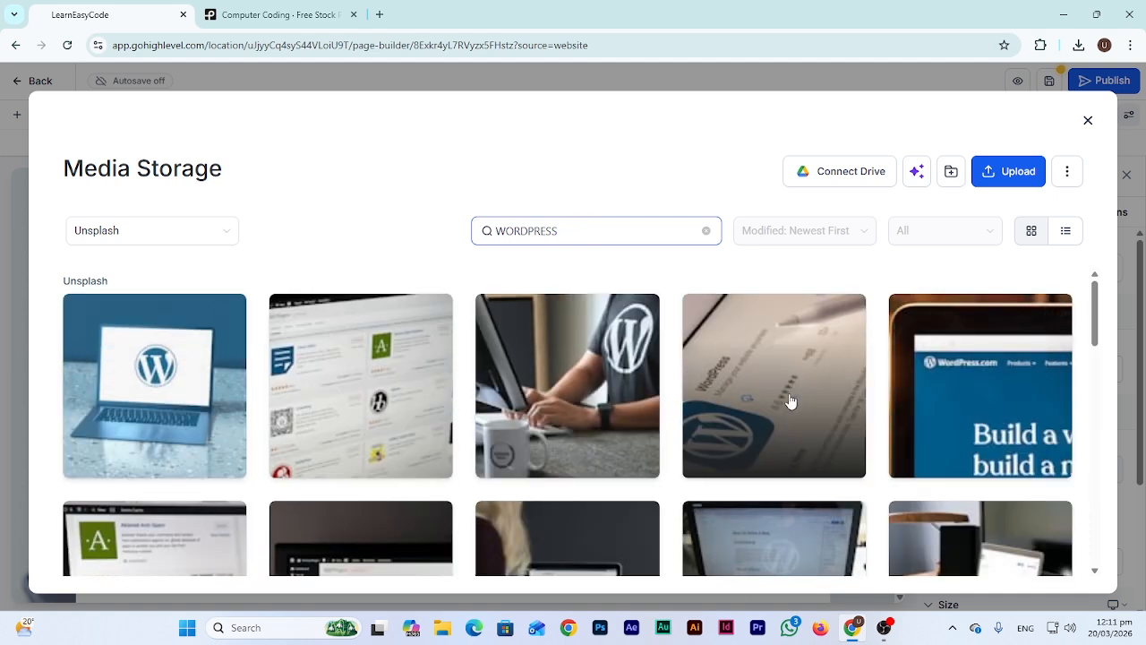
scroll(828, 465, down, 2)
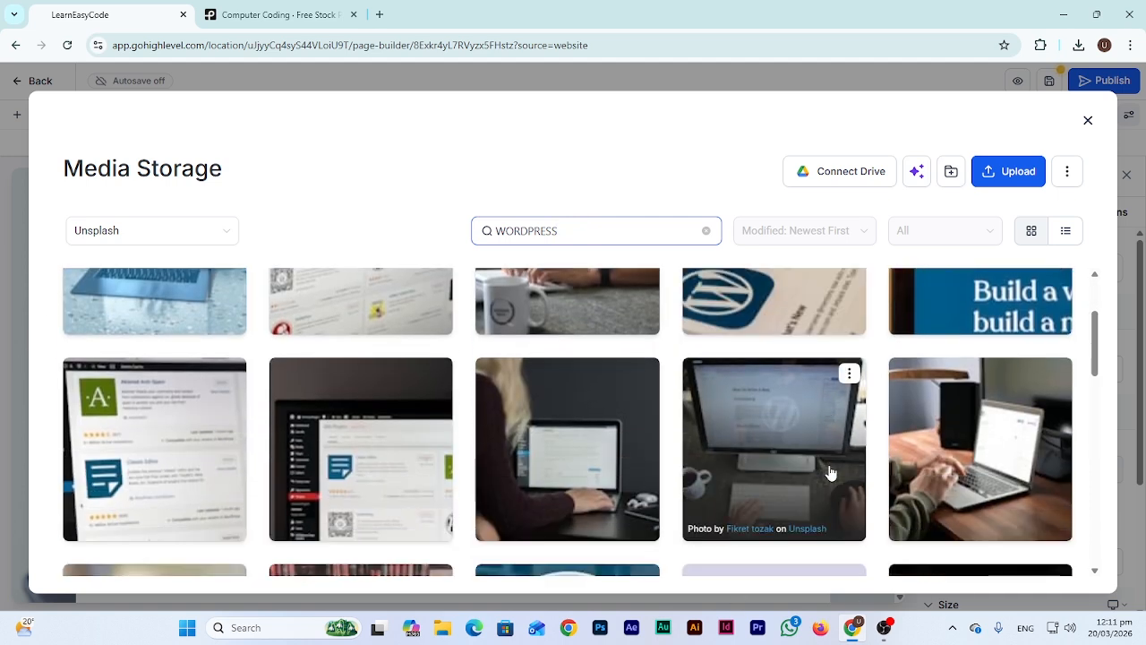
scroll(832, 444, up, 2)
click(828, 394)
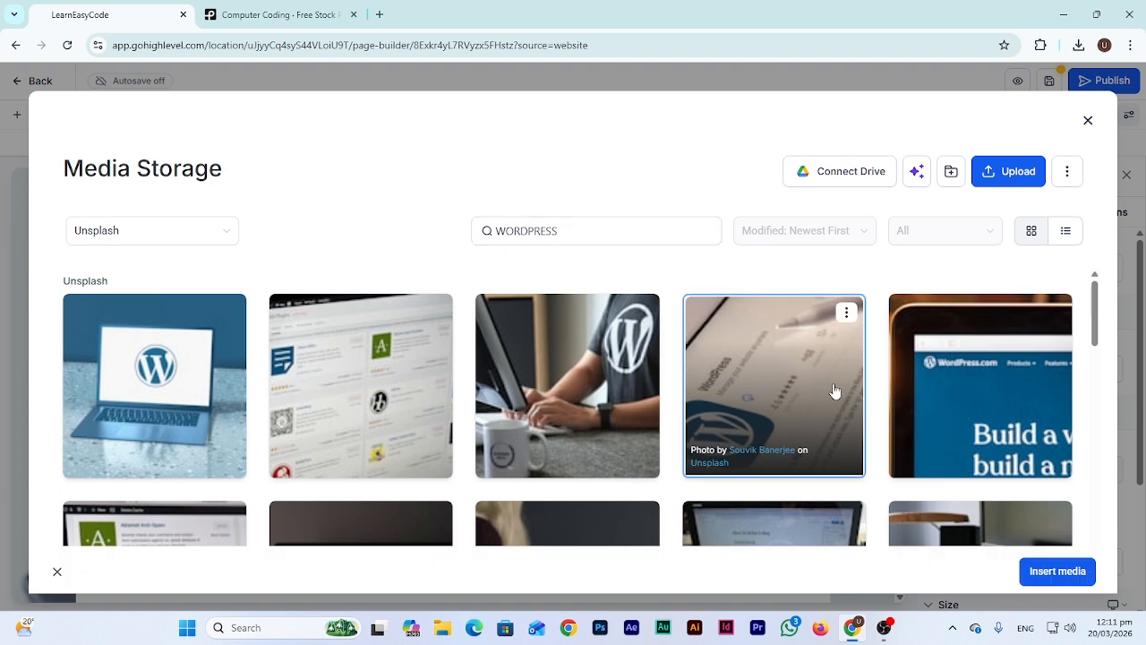
click(145, 396)
click(1052, 574)
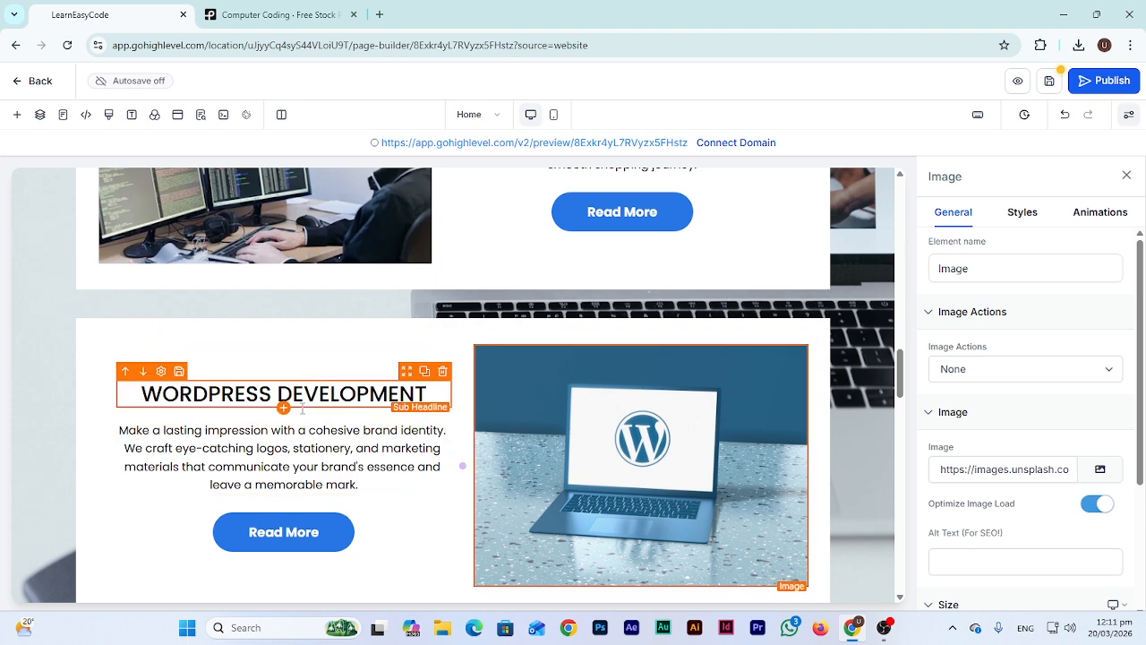
Replace the first testimonial's placeholder reviewer name with a new reviewer name
scroll(304, 417, down, 2)
scroll(305, 419, down, 3)
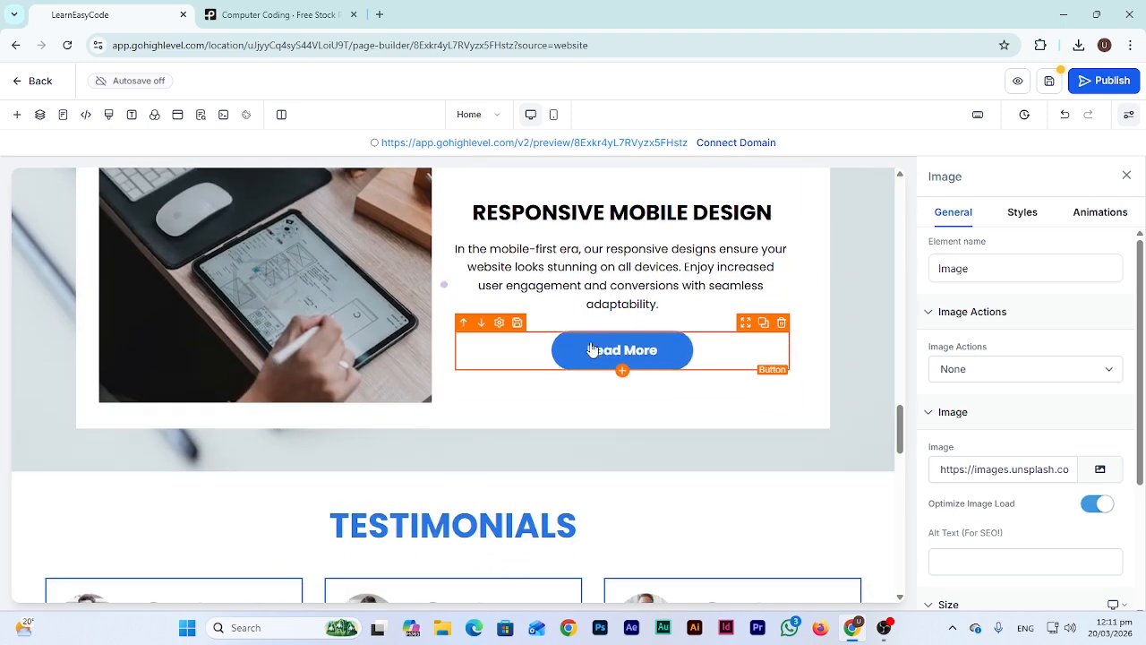
scroll(573, 344, down, 2)
scroll(564, 336, down, 1)
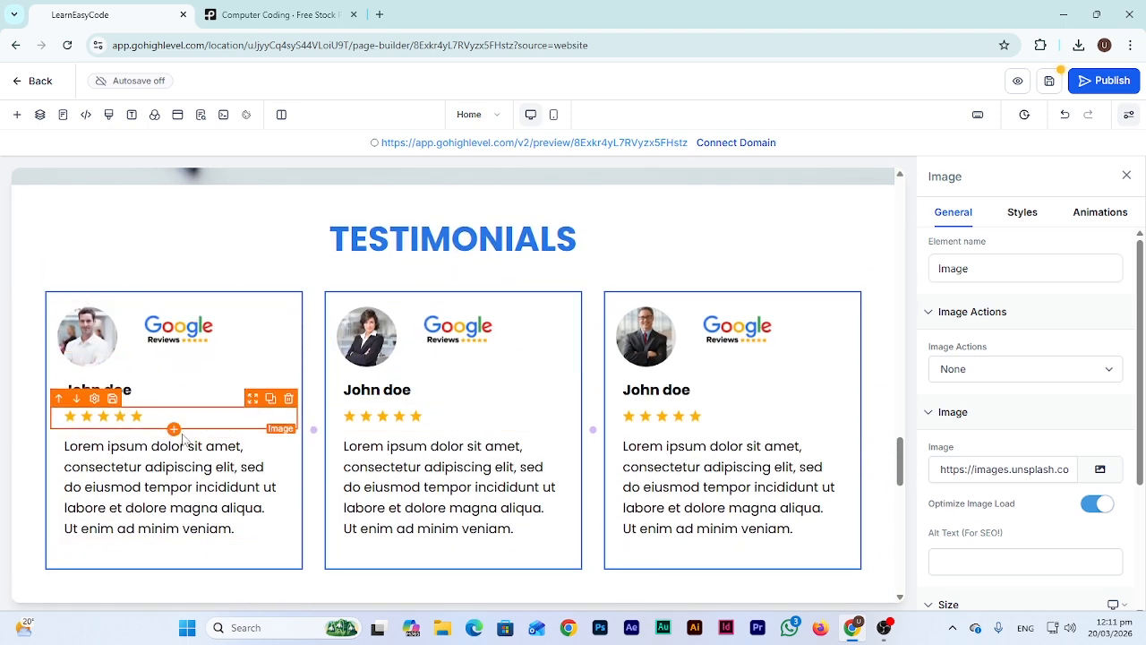
click(107, 390)
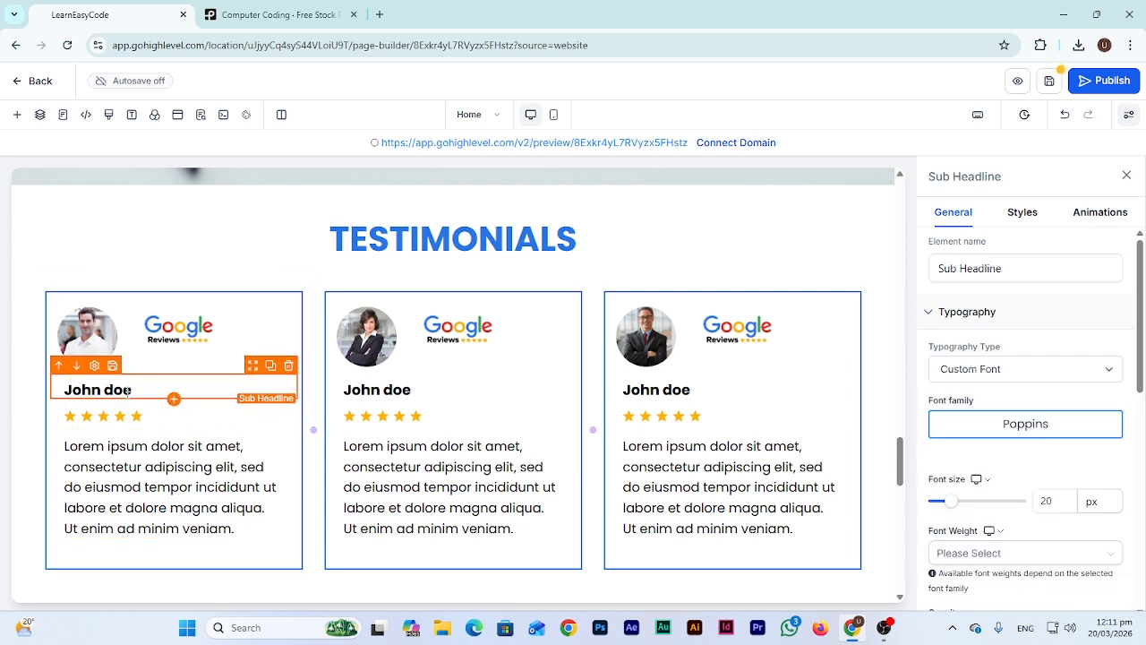
drag(64, 390, 343, 627)
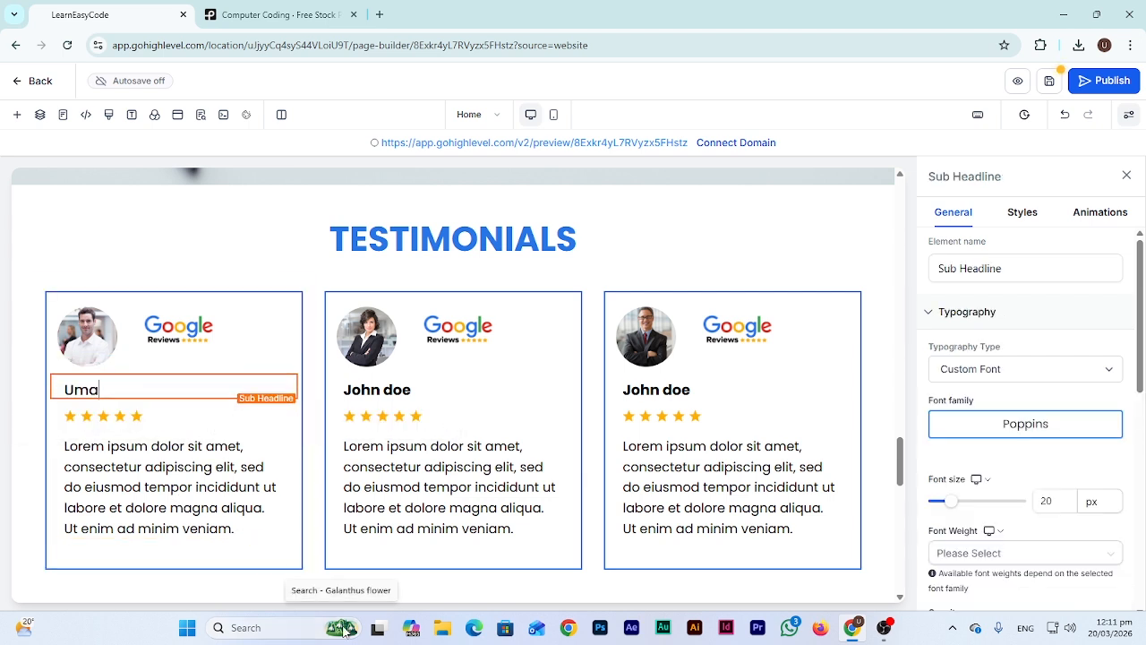
Replace the lorem ipsum review with text beginning 'Learn Easy Code is the best platform'
click(126, 461)
triple_click(125, 461)
text(Learn Easy Code is)
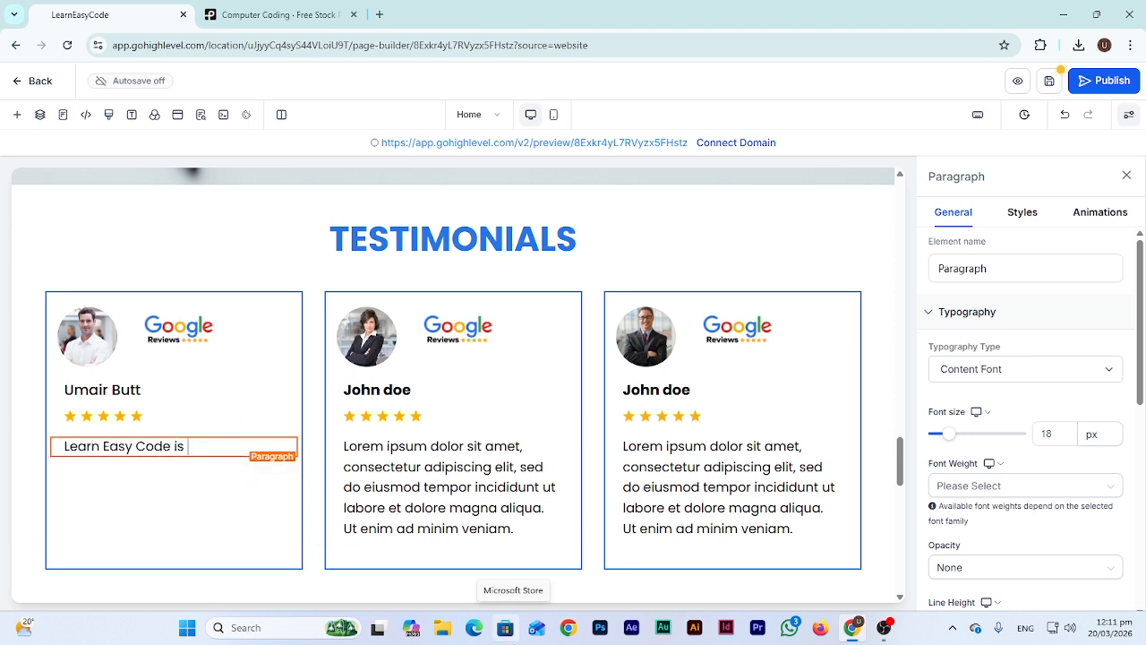
text( the best platform, that offers a lot of i)
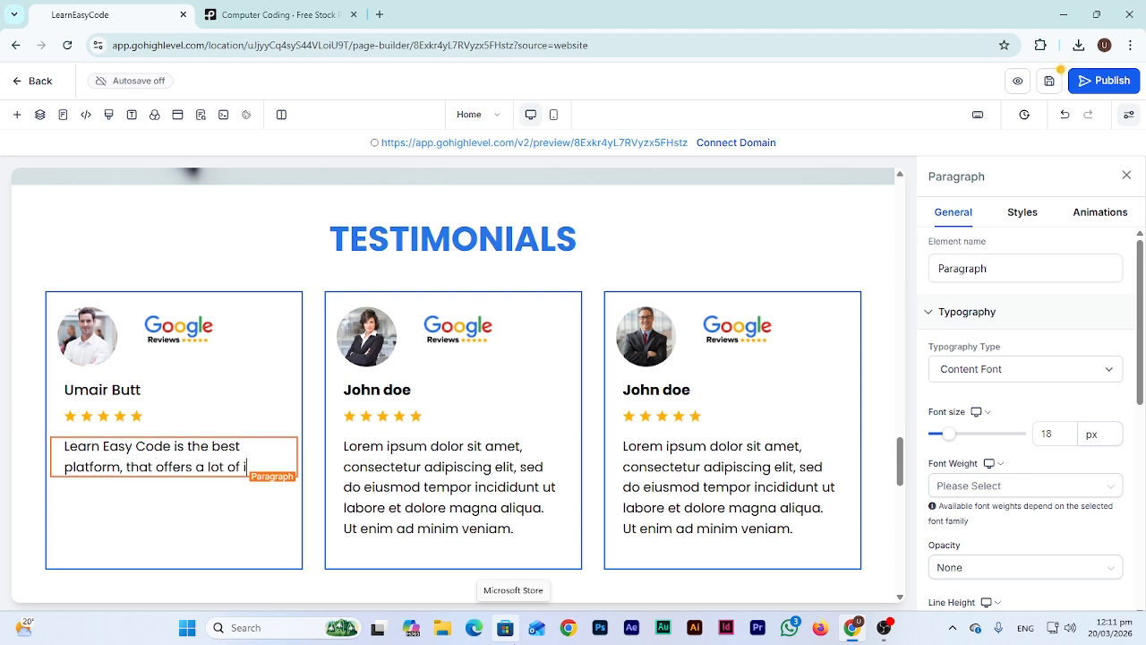
text(ncredible professional web devel)
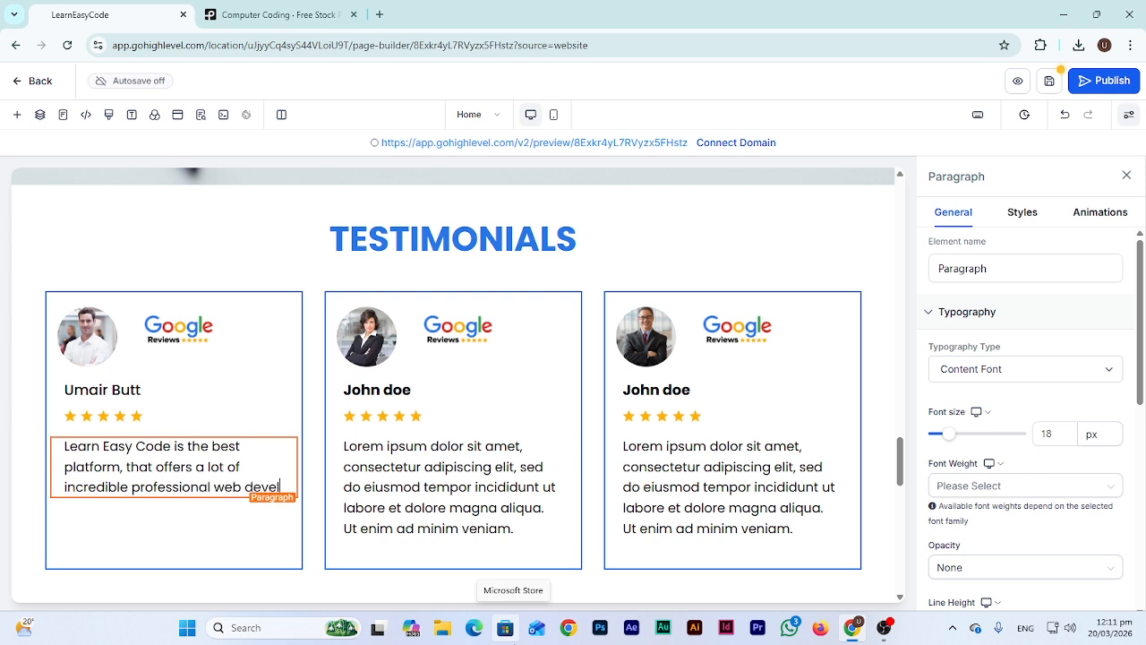
text(opment services)
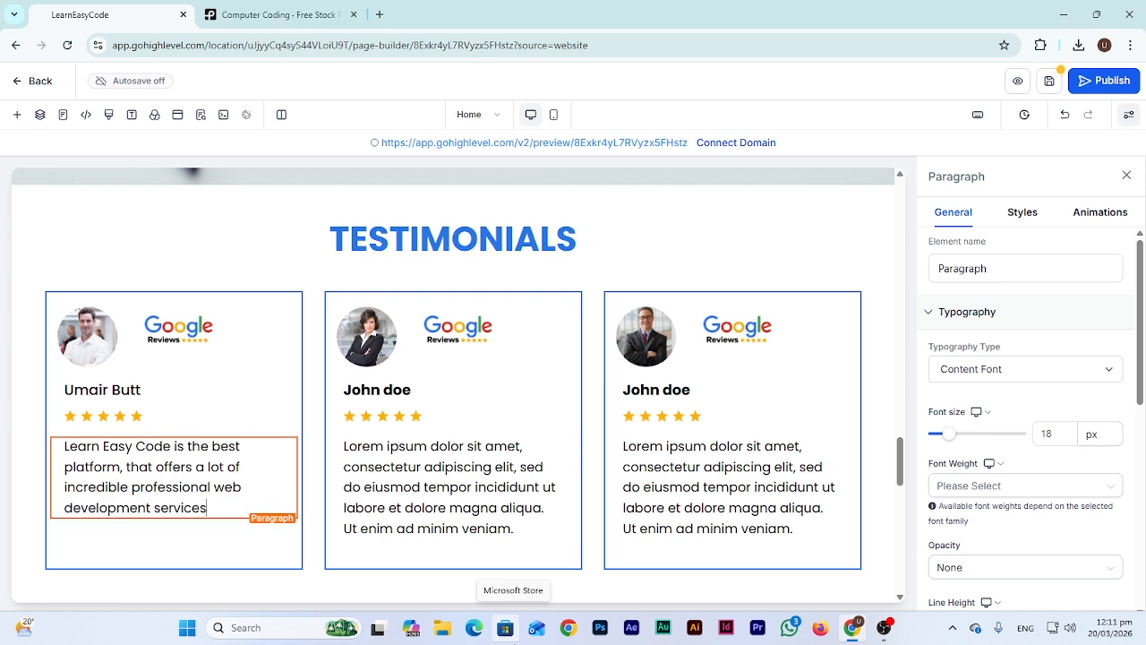
text(re really satisfied with the)
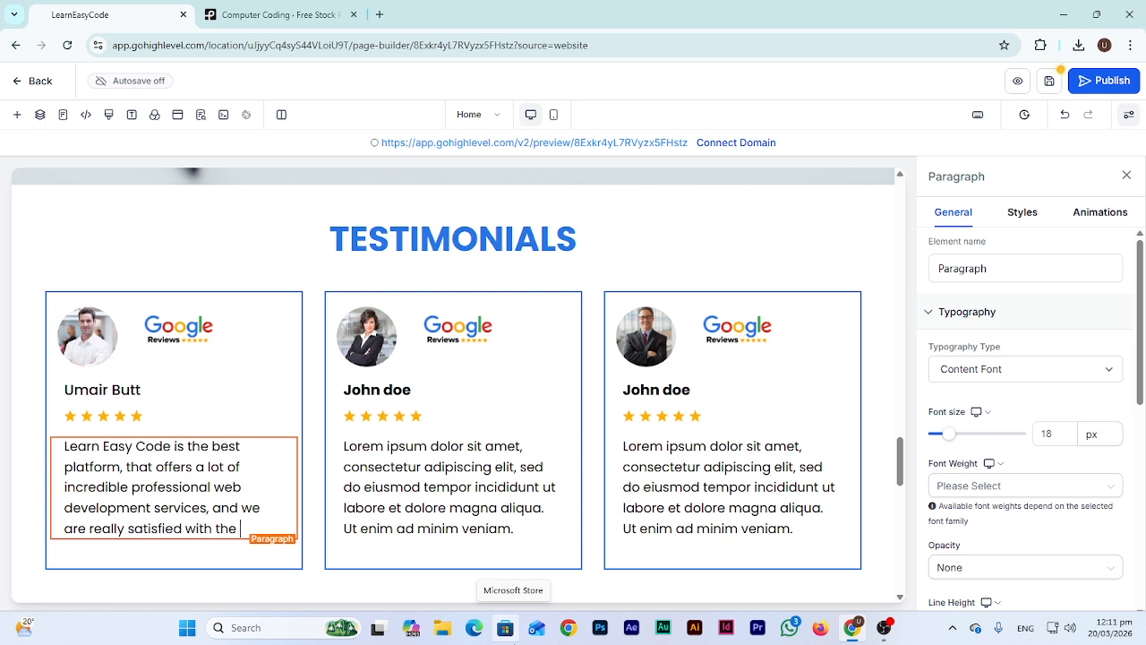
text(any services.)
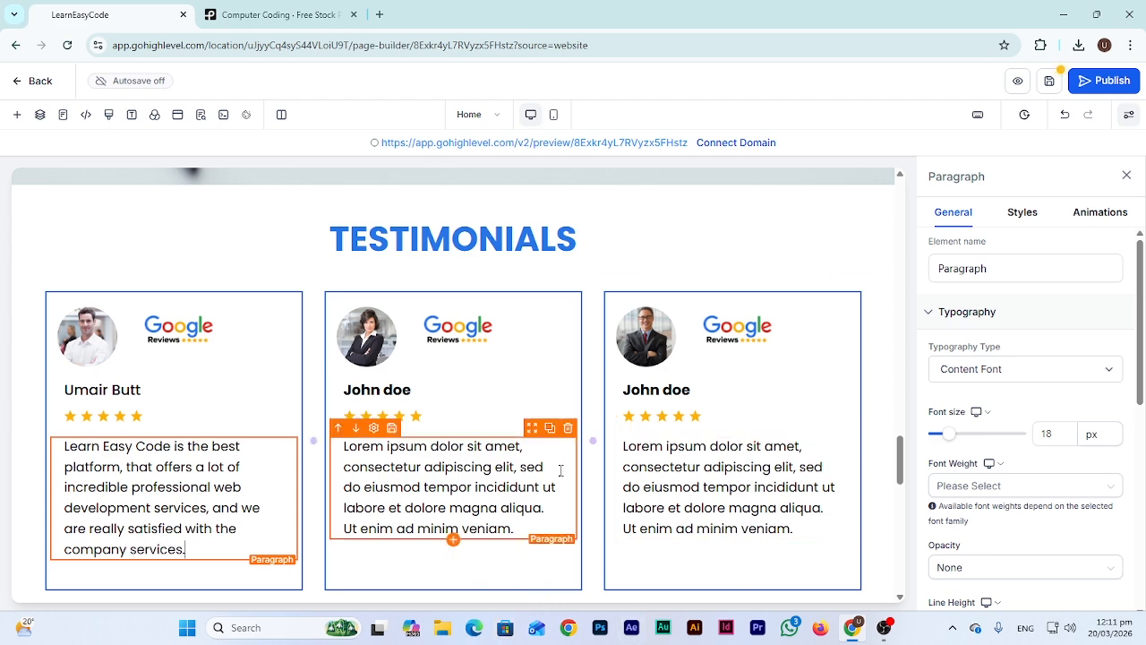
scroll(627, 475, down, 4)
scroll(504, 347, down, 2)
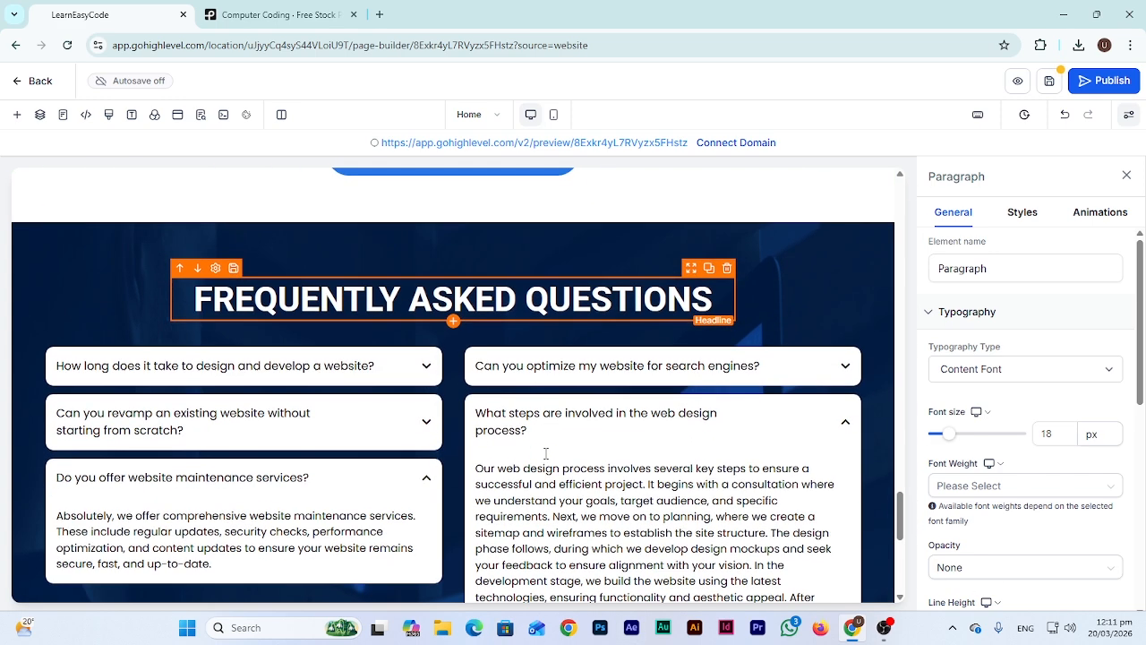
click(198, 358)
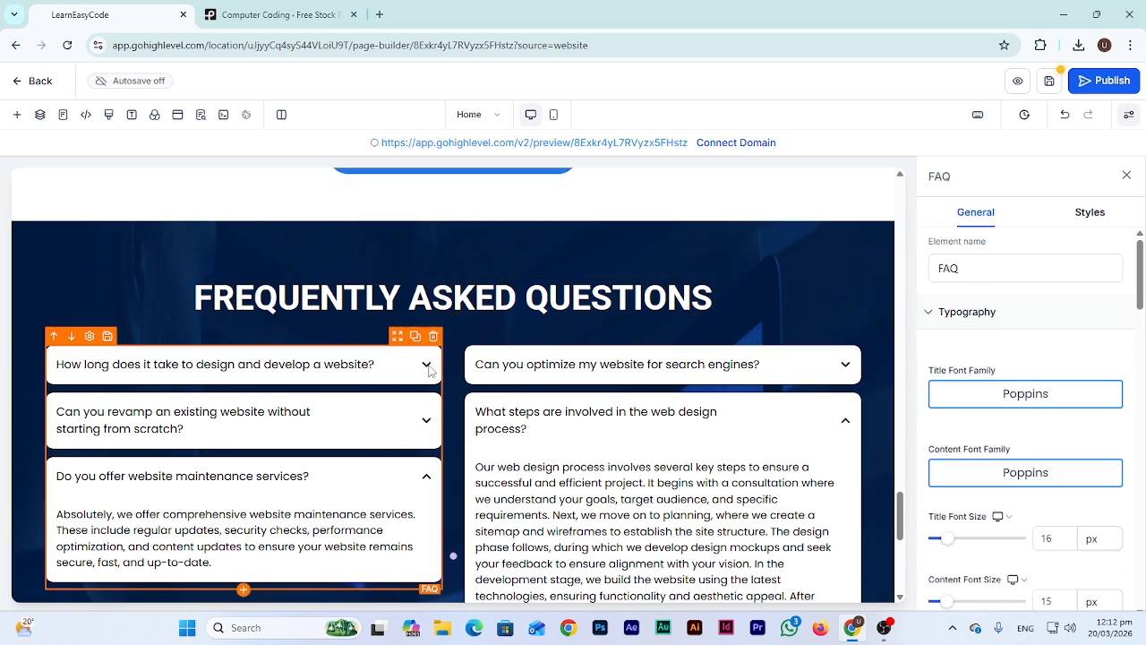
scroll(1024, 357, down, 5)
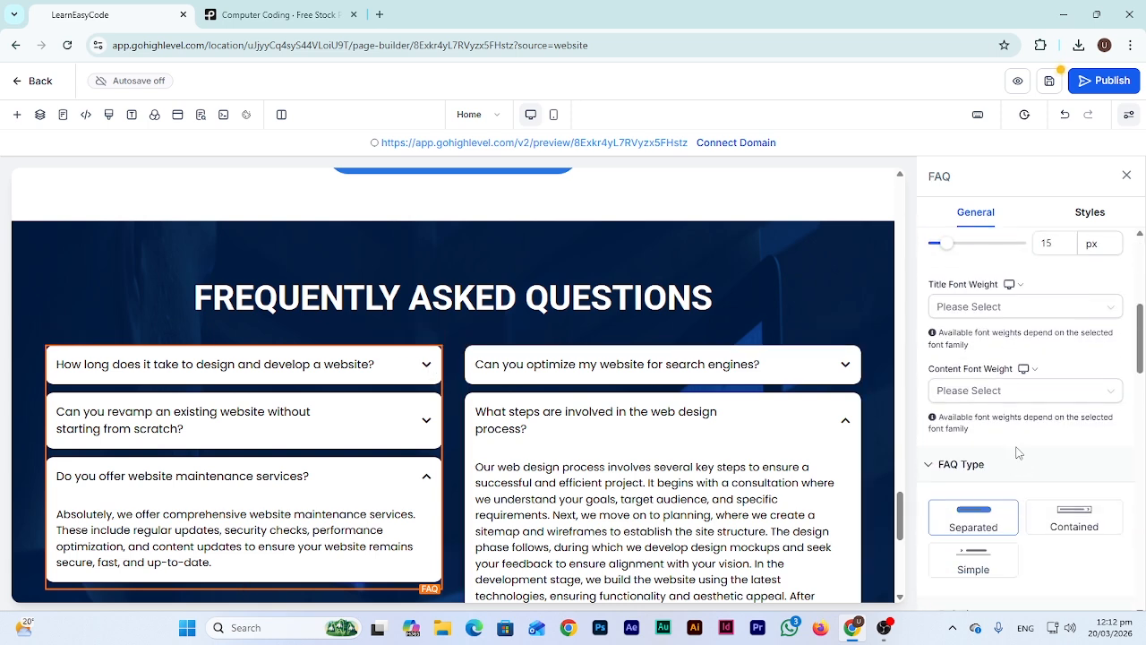
scroll(1017, 453, down, 4)
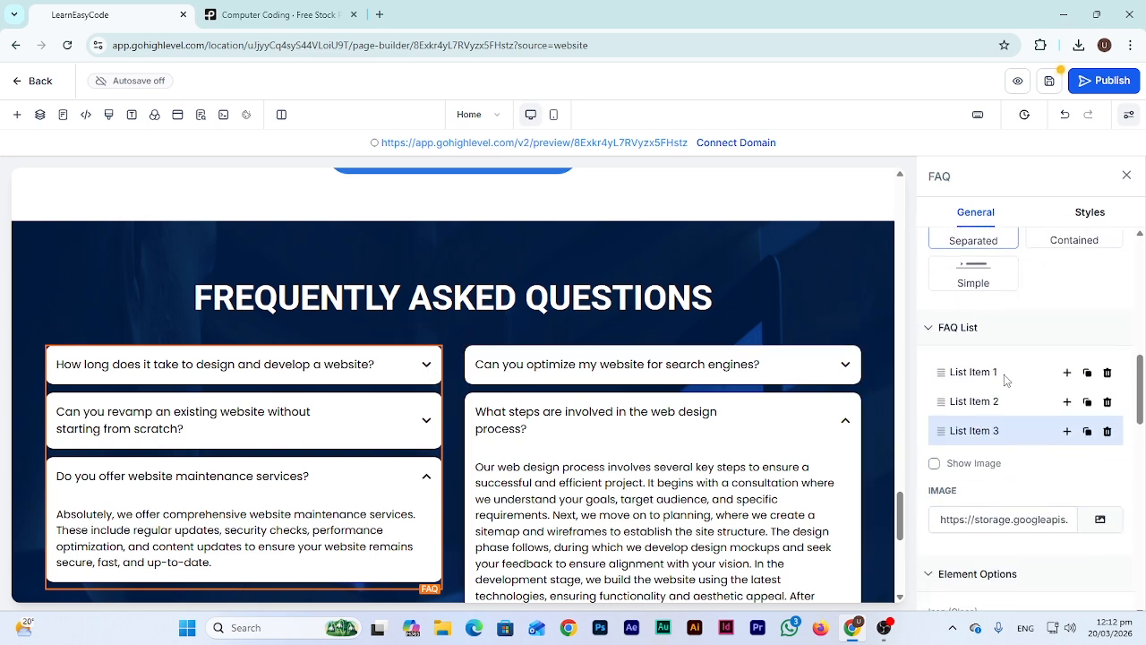
click(986, 379)
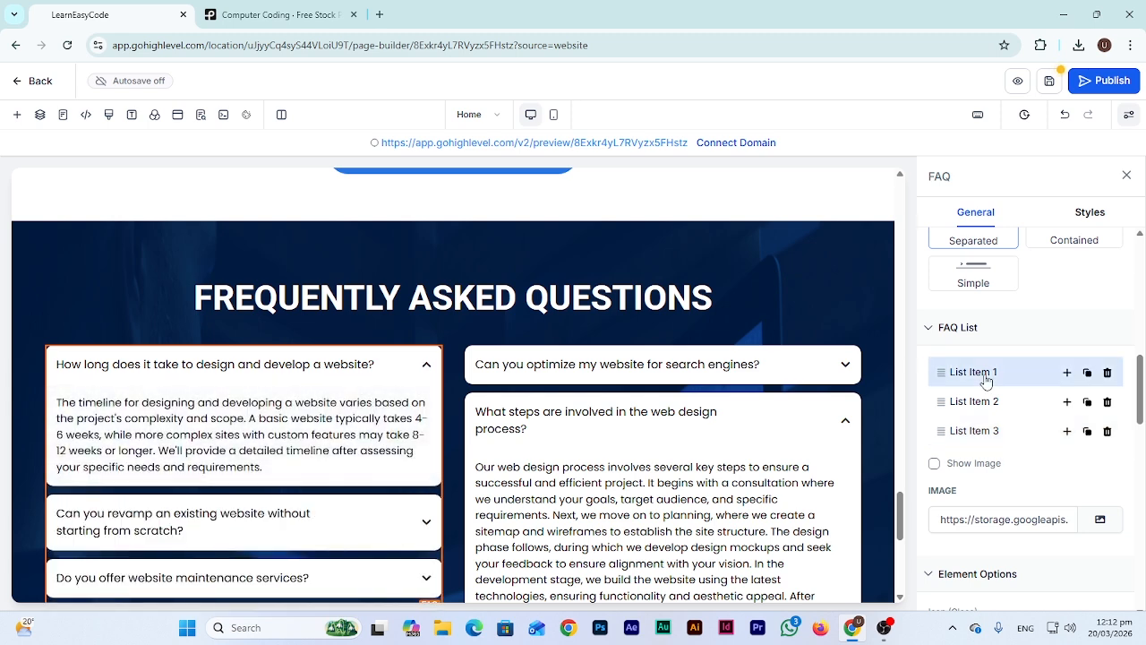
double_click(358, 418)
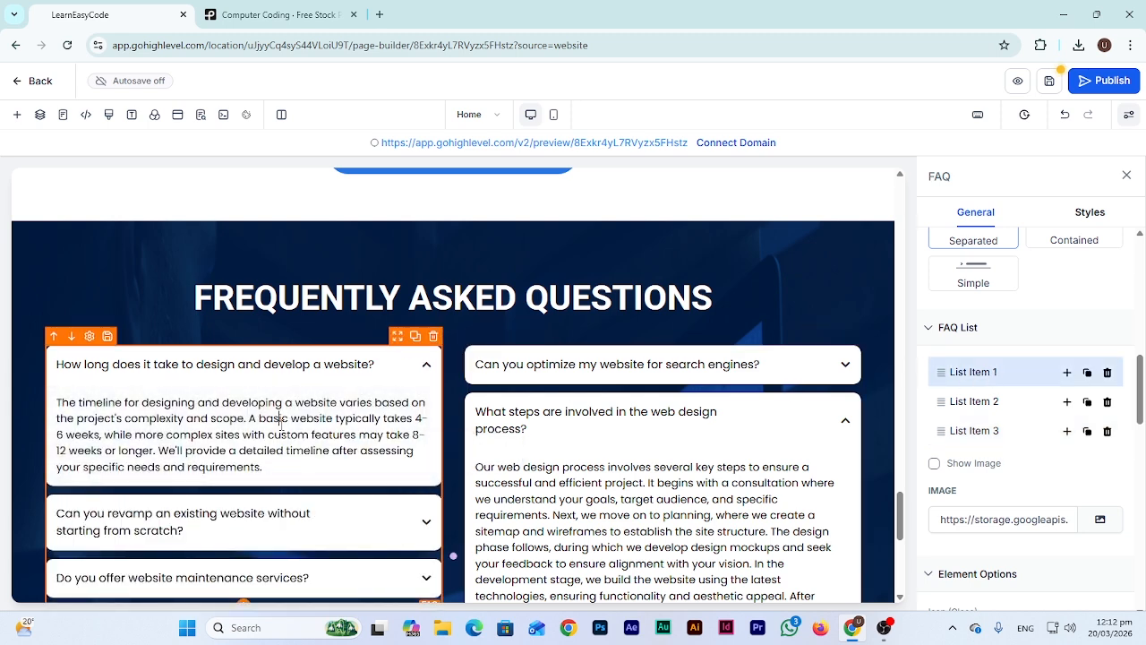
triple_click(282, 426)
text(aaa)
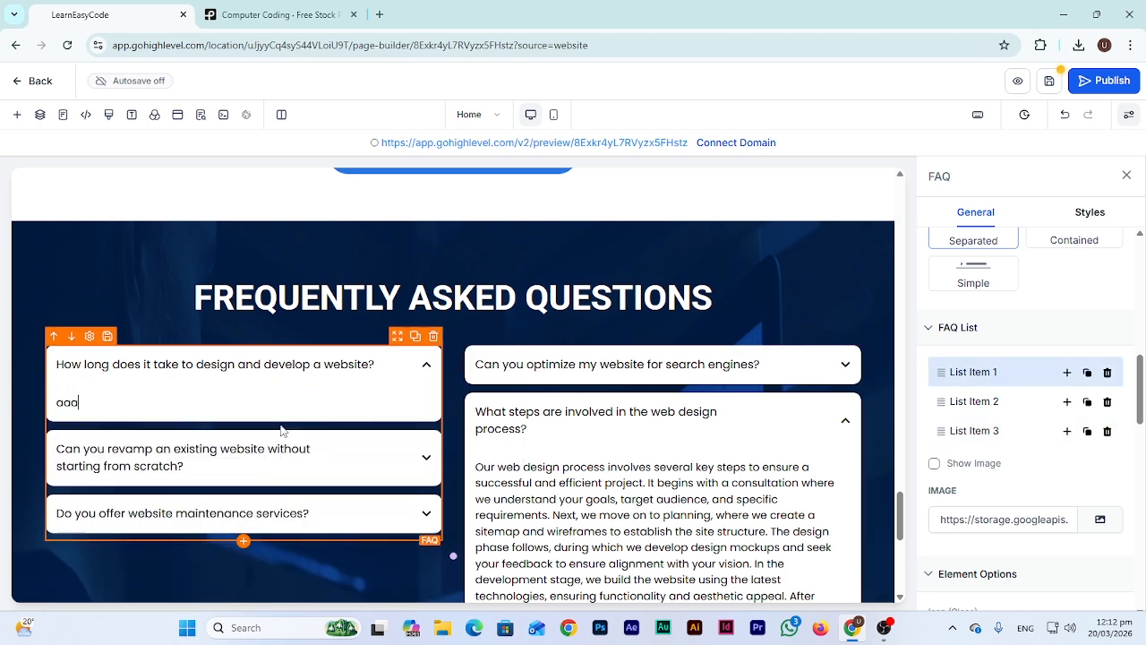
key(ctrl+z)
scroll(1022, 345, down, 2)
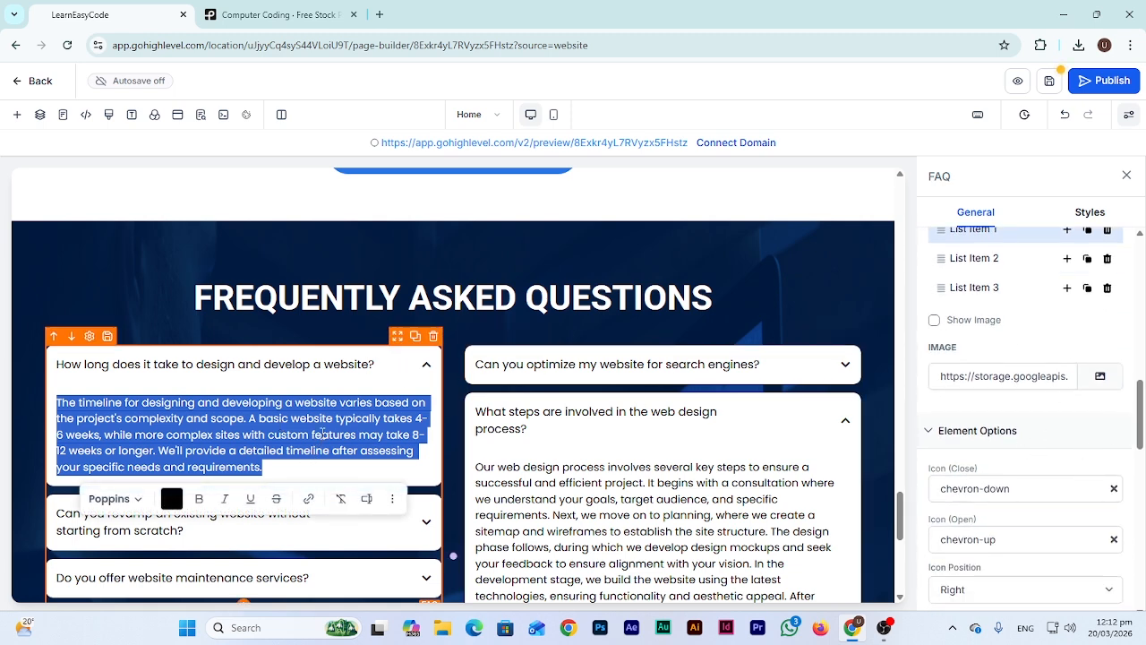
scroll(1021, 481, down, 1)
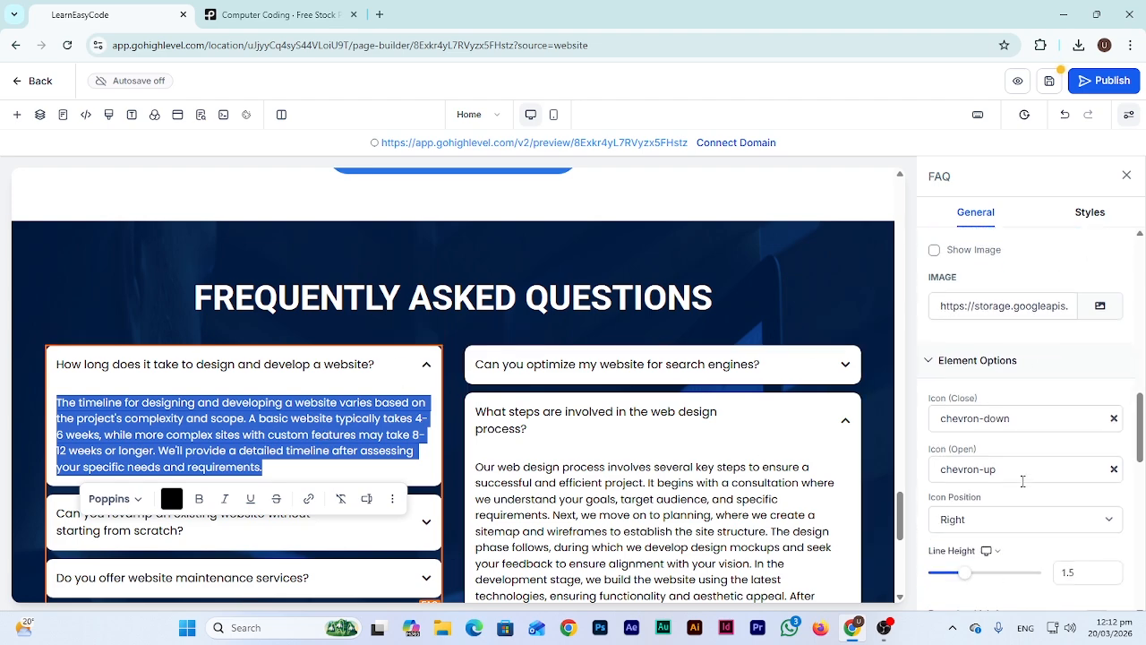
scroll(560, 387, down, 5)
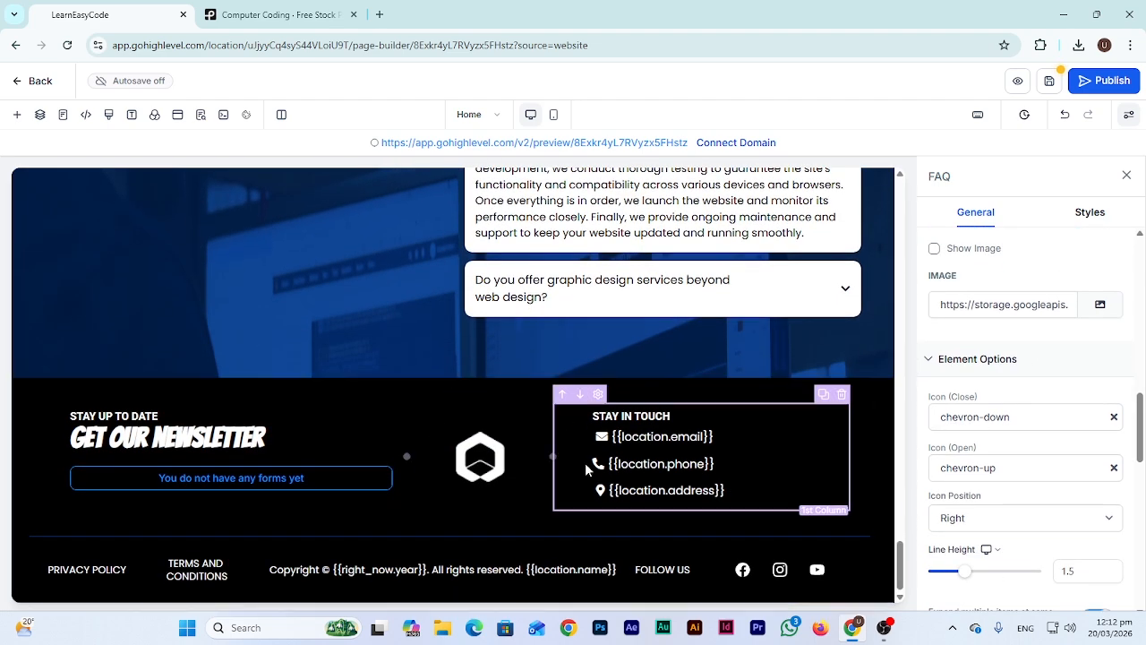
click(651, 436)
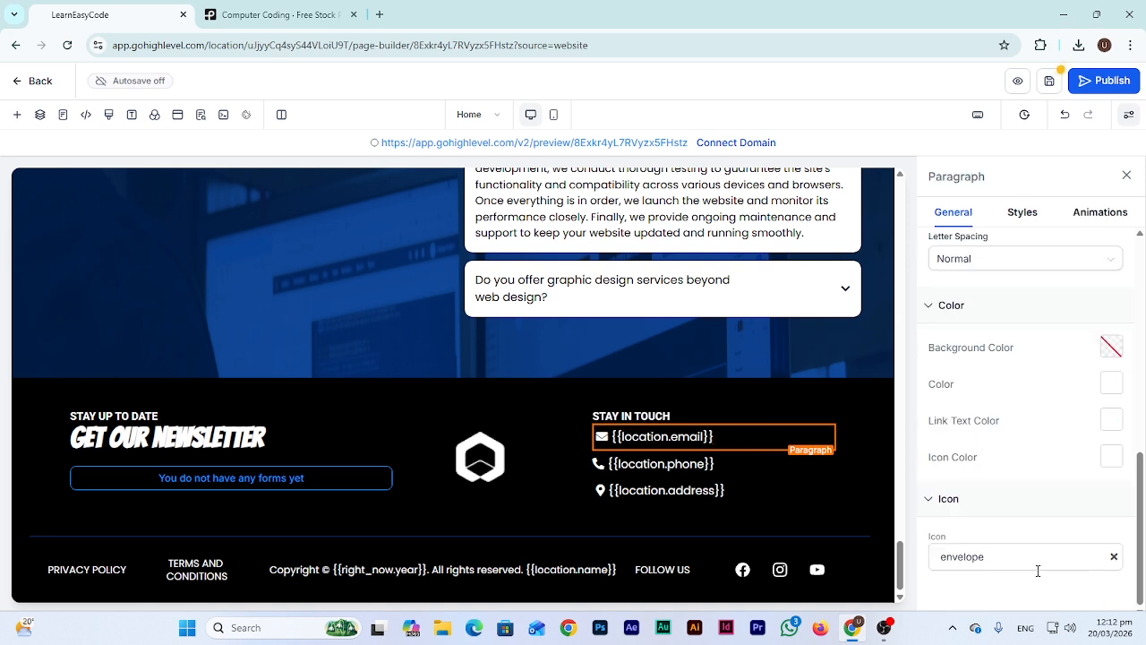
scroll(1024, 472, up, 7)
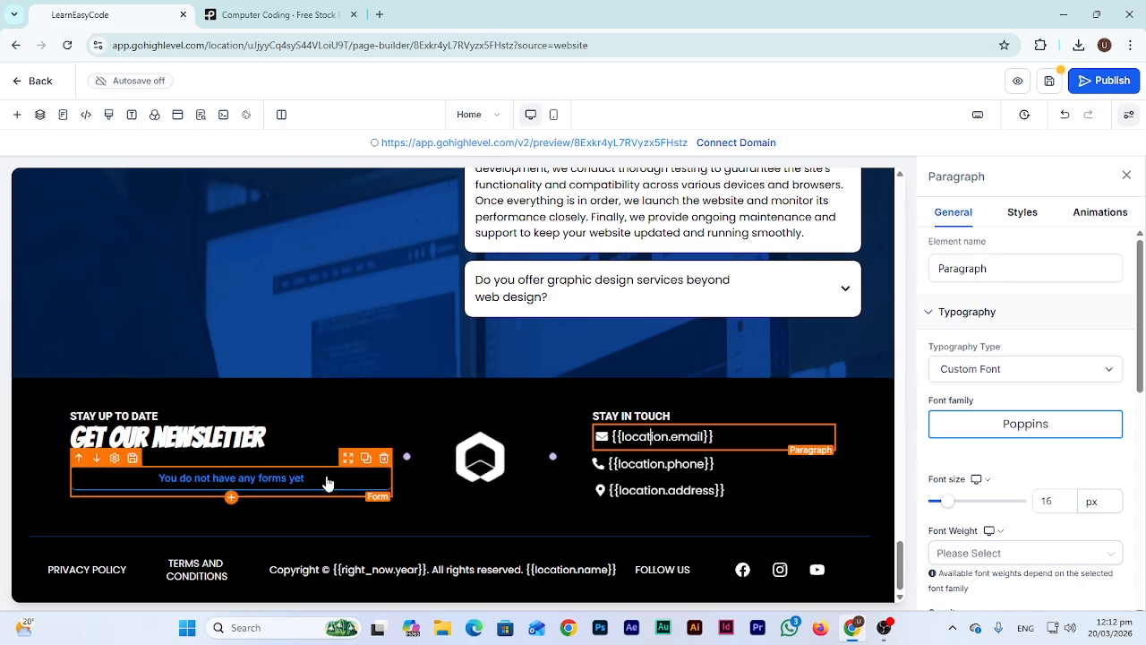
scroll(519, 407, up, 15)
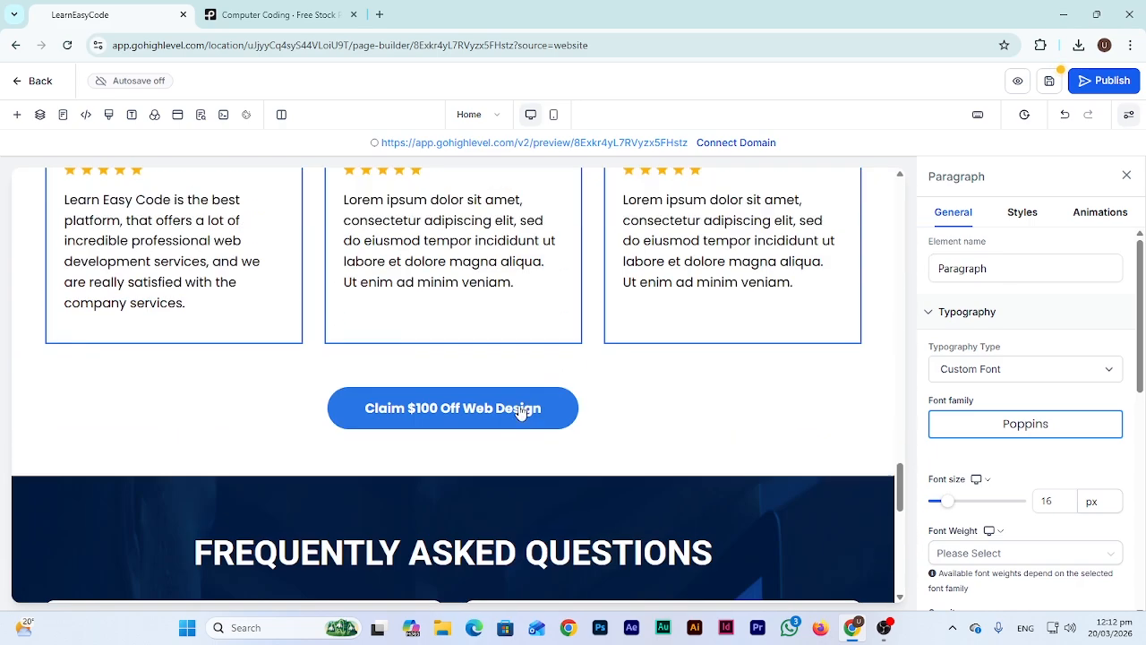
Select the header navigation menu to list its Home, About Us, Services and Contact Us items
scroll(520, 412, up, 10)
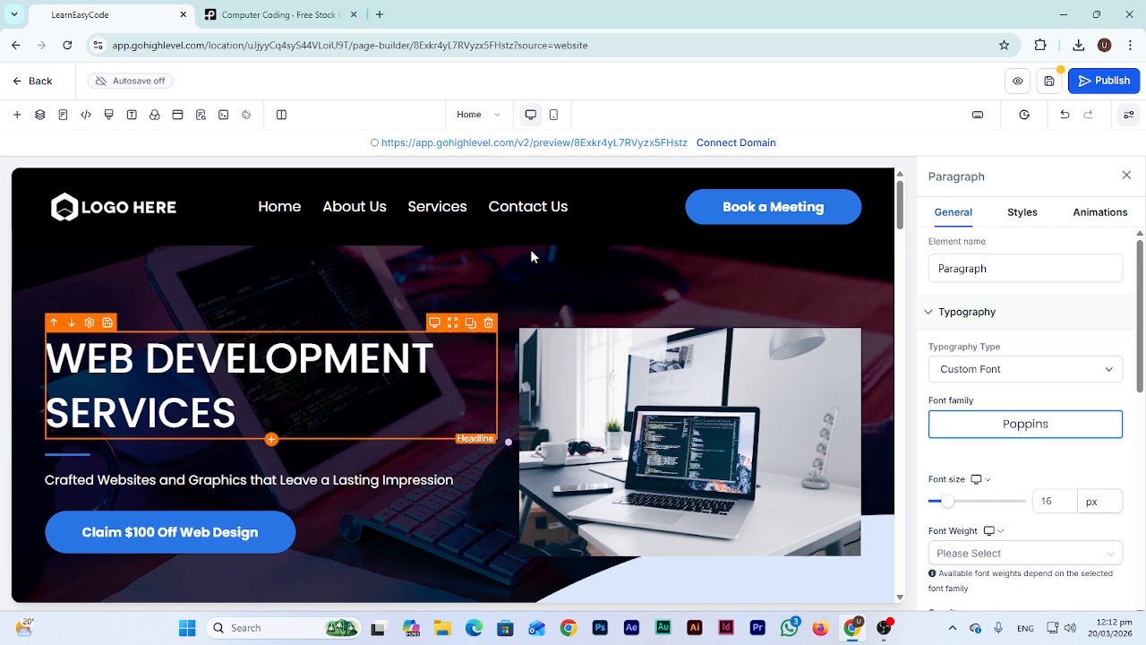
click(296, 213)
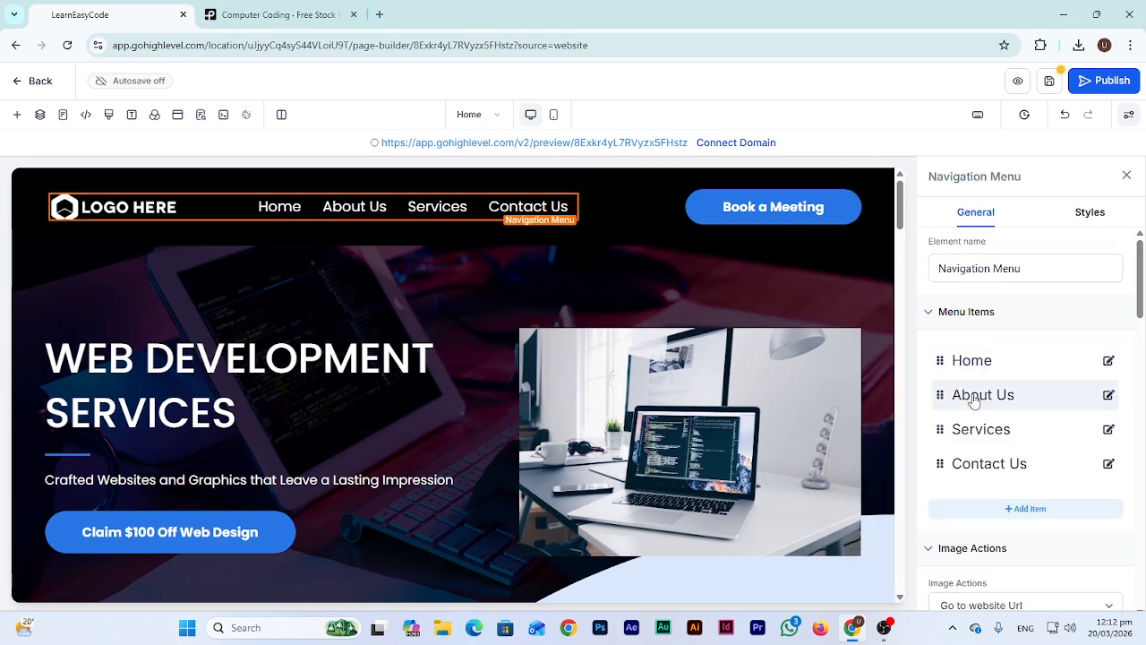
Add a menu item titled 'Thank You' that links to the Thank You page
click(1030, 511)
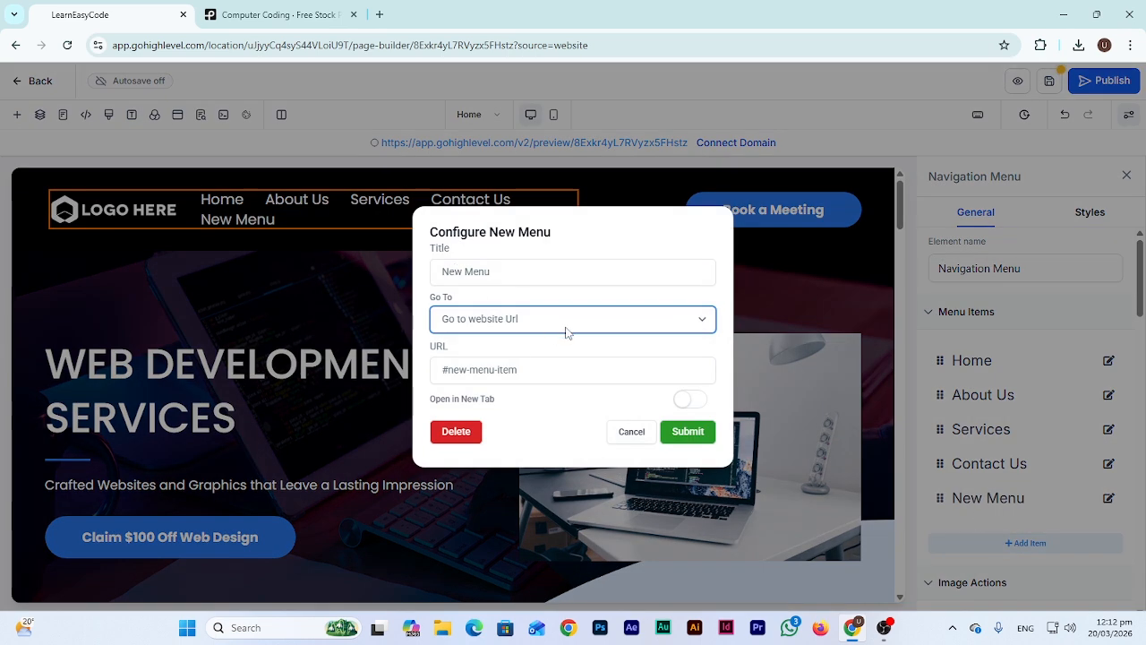
click(570, 326)
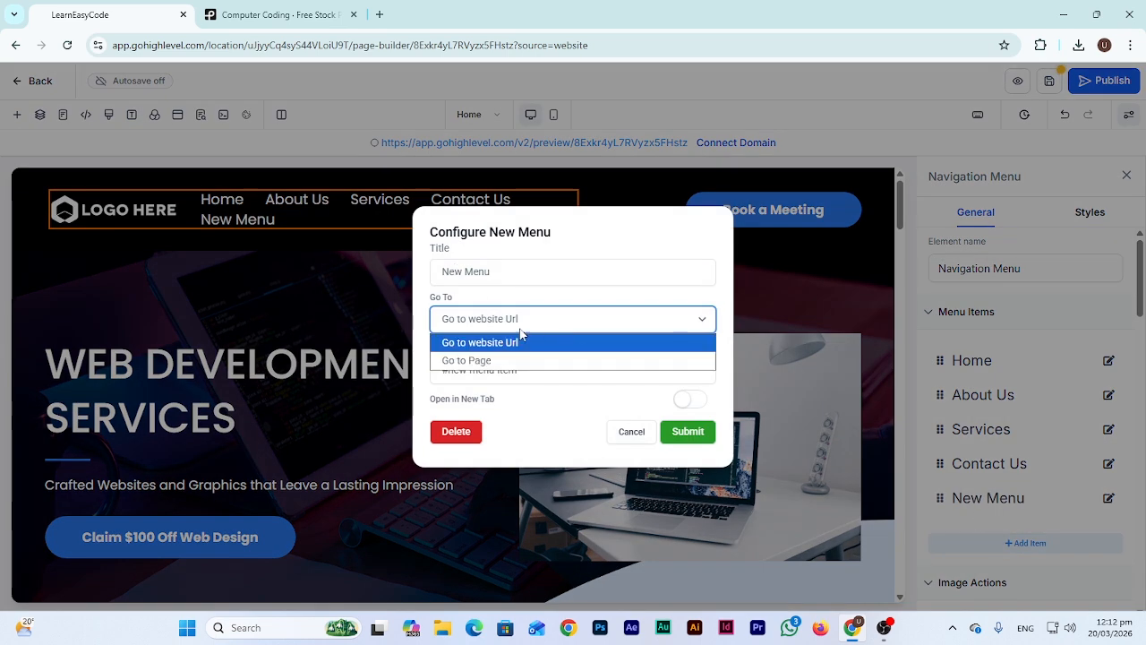
click(488, 361)
click(502, 369)
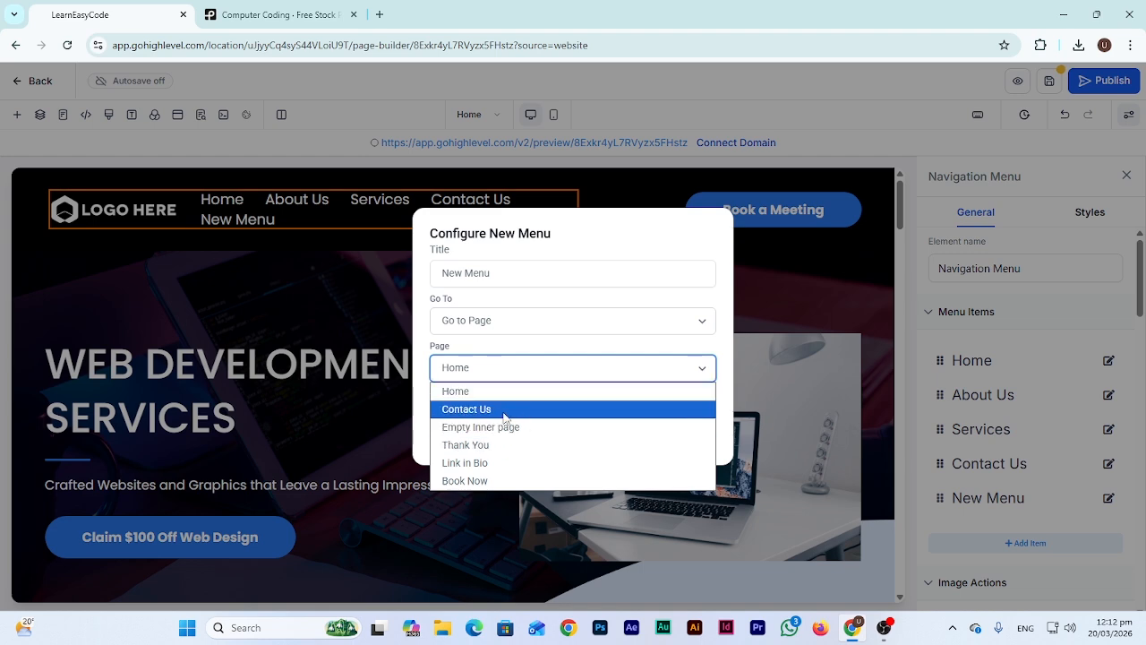
click(511, 446)
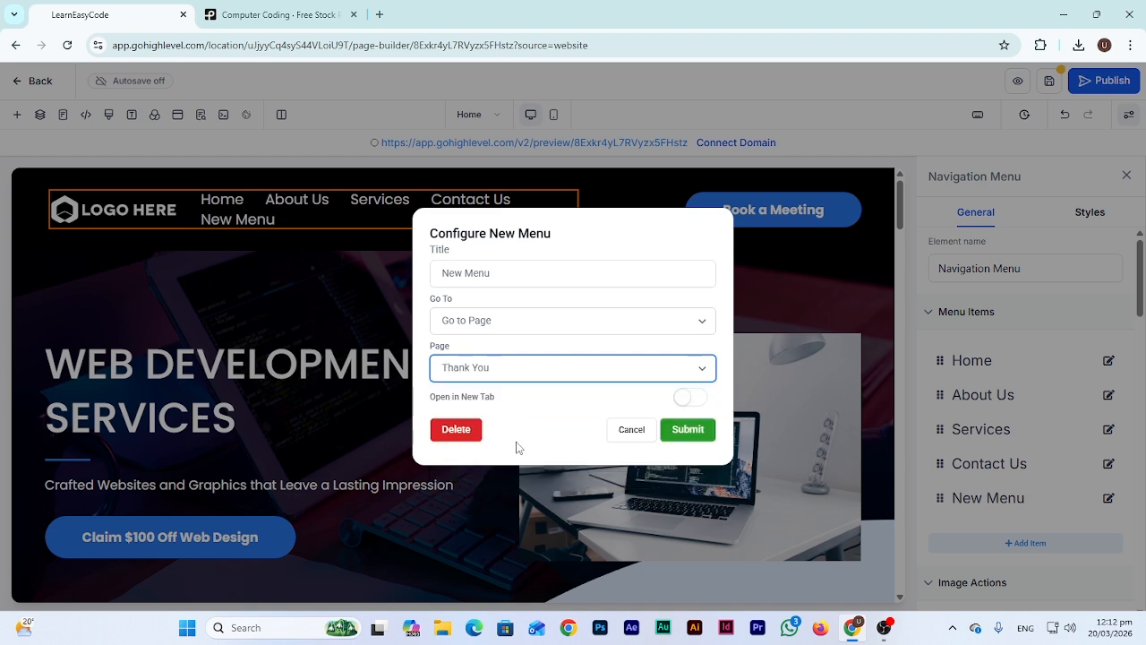
click(505, 271)
key(ctrl+a)
text(Thank)
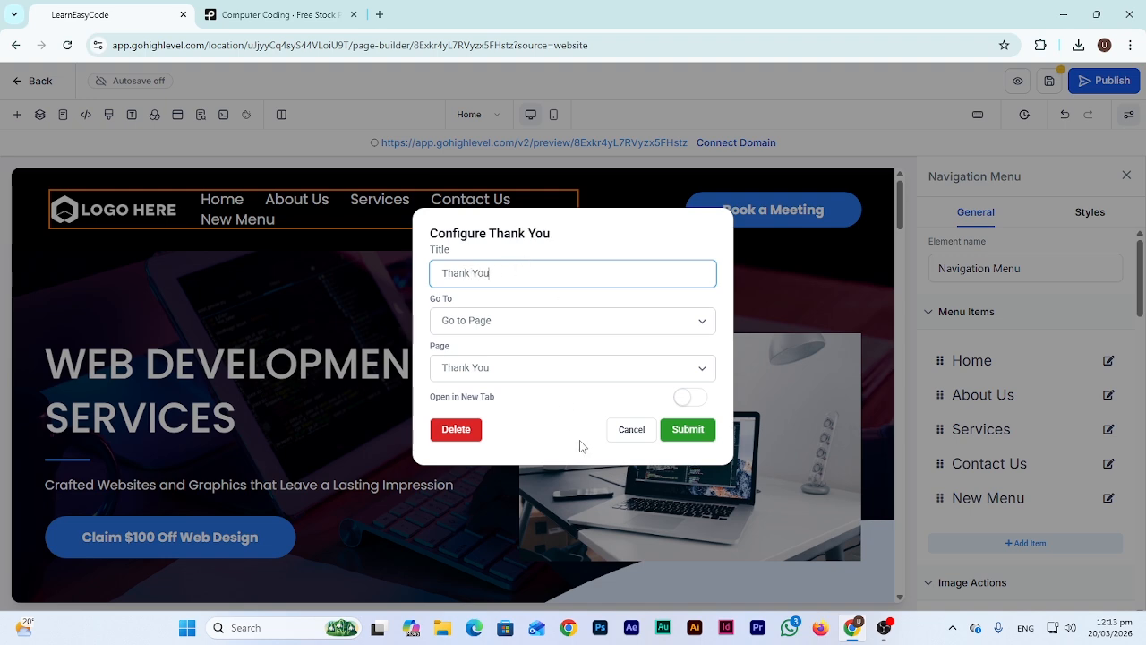
click(692, 432)
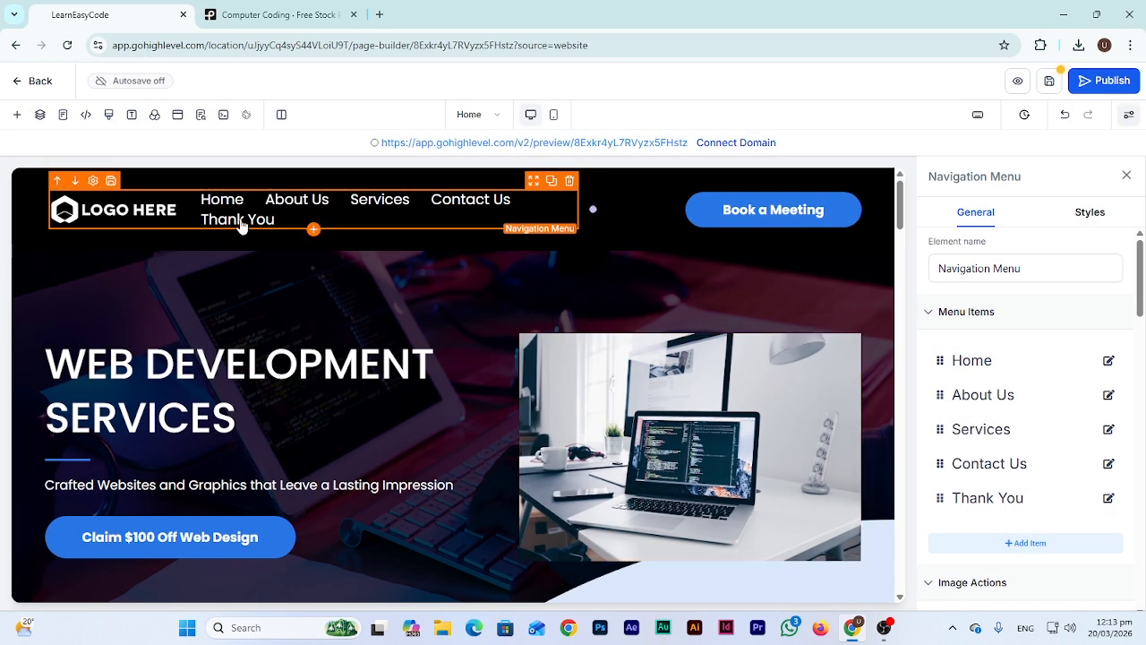
Move Thank You above Contact Us as a top-level item, not nested under Services
drag(937, 504, 942, 466)
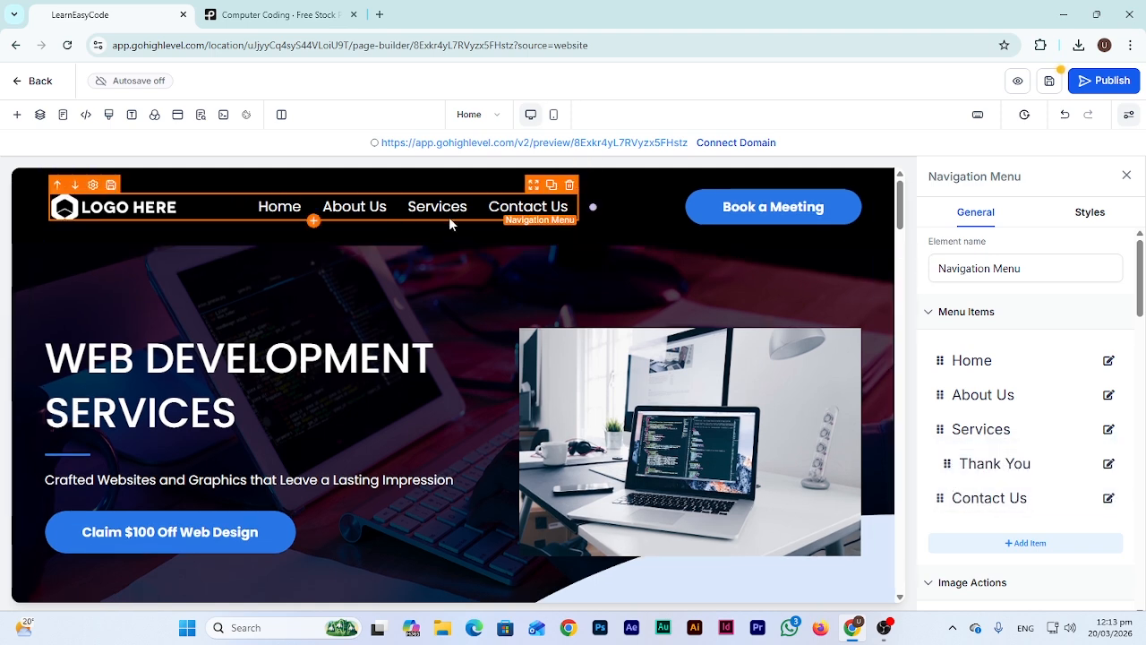
drag(946, 463, 931, 479)
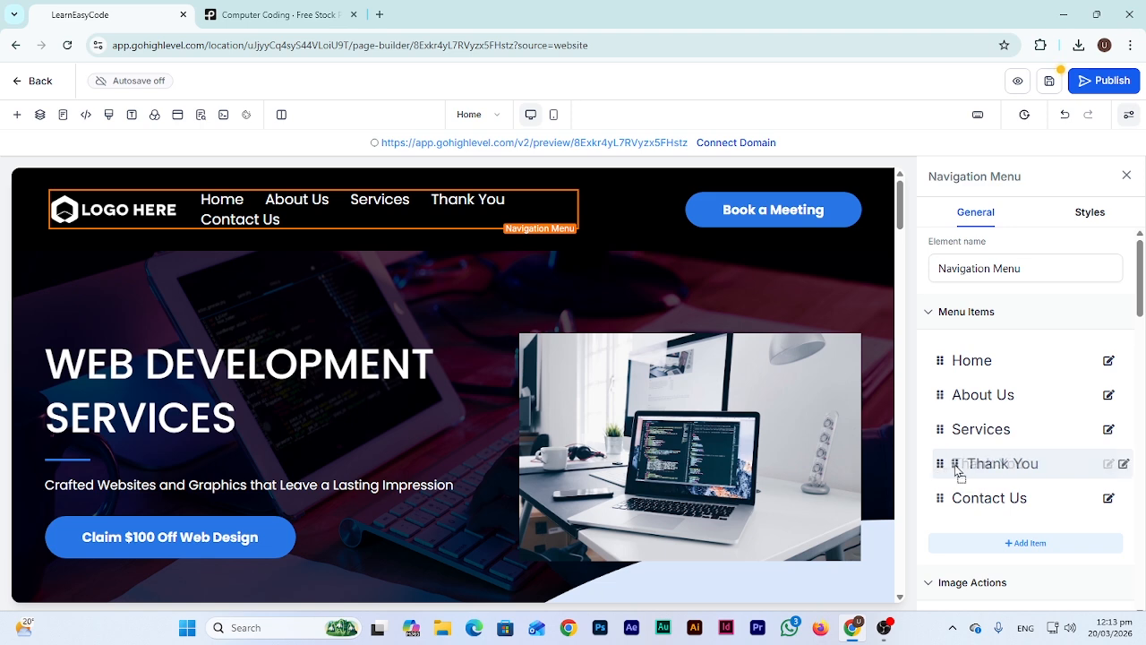
drag(939, 466, 969, 485)
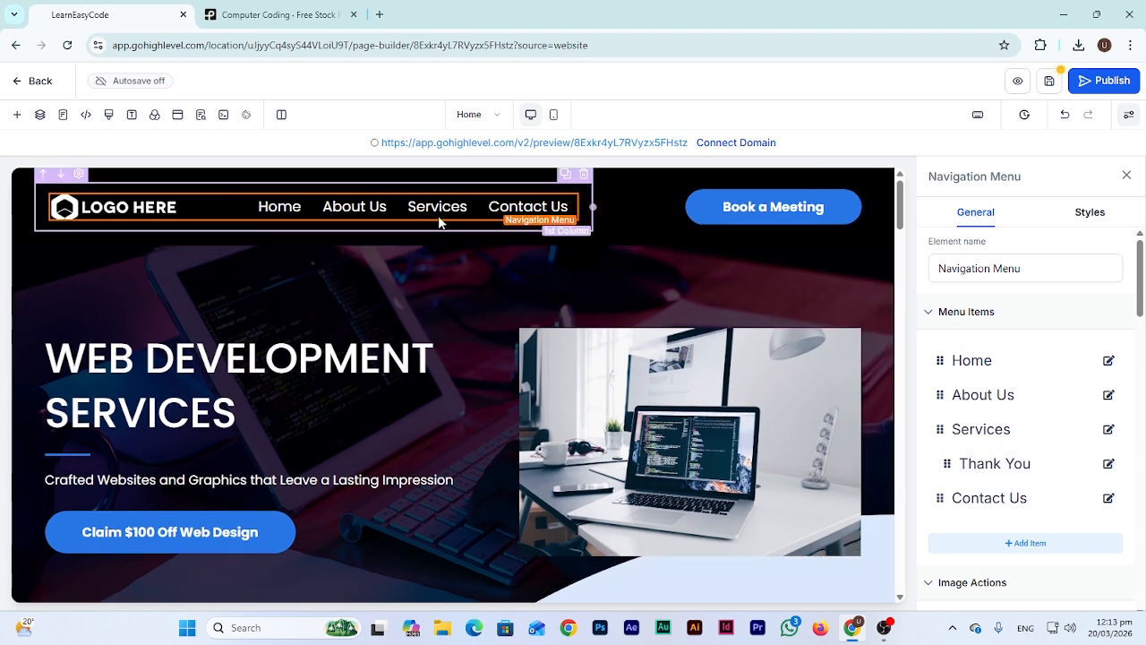
mouse_move(450, 217)
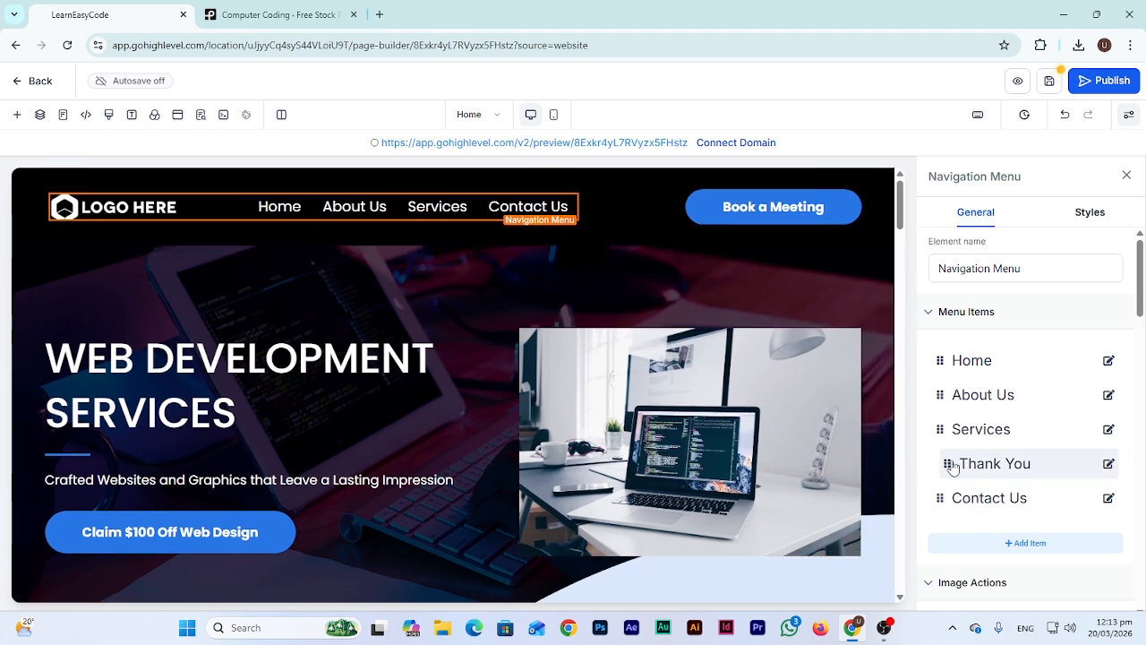
drag(947, 465, 934, 462)
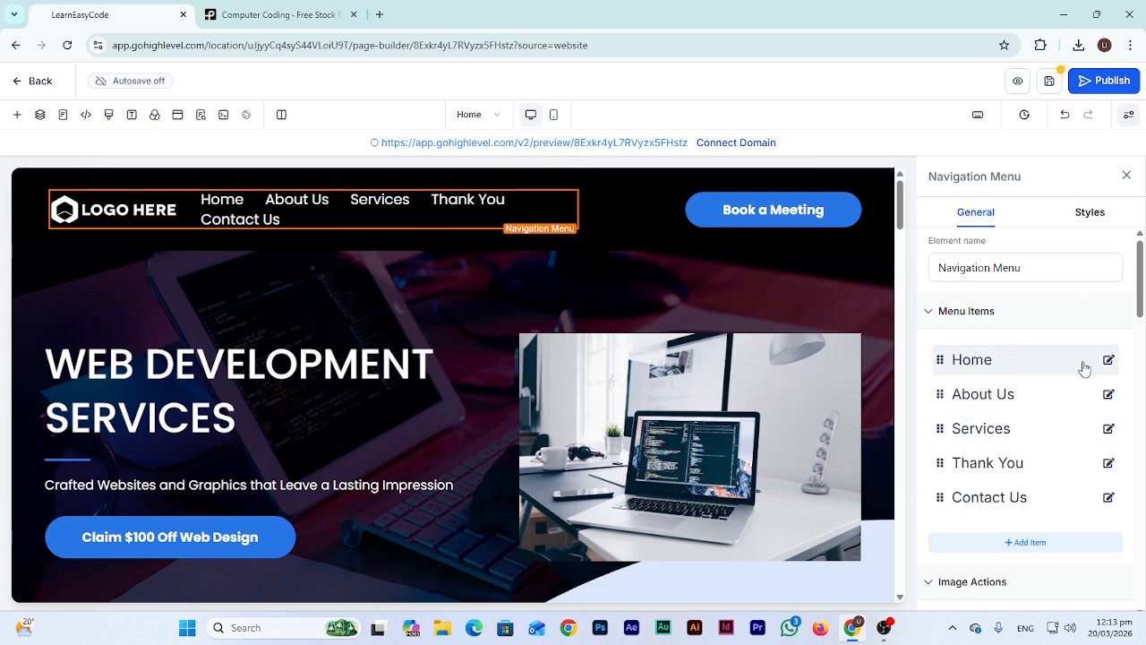
scroll(1030, 376, down, 5)
scroll(1007, 427, down, 6)
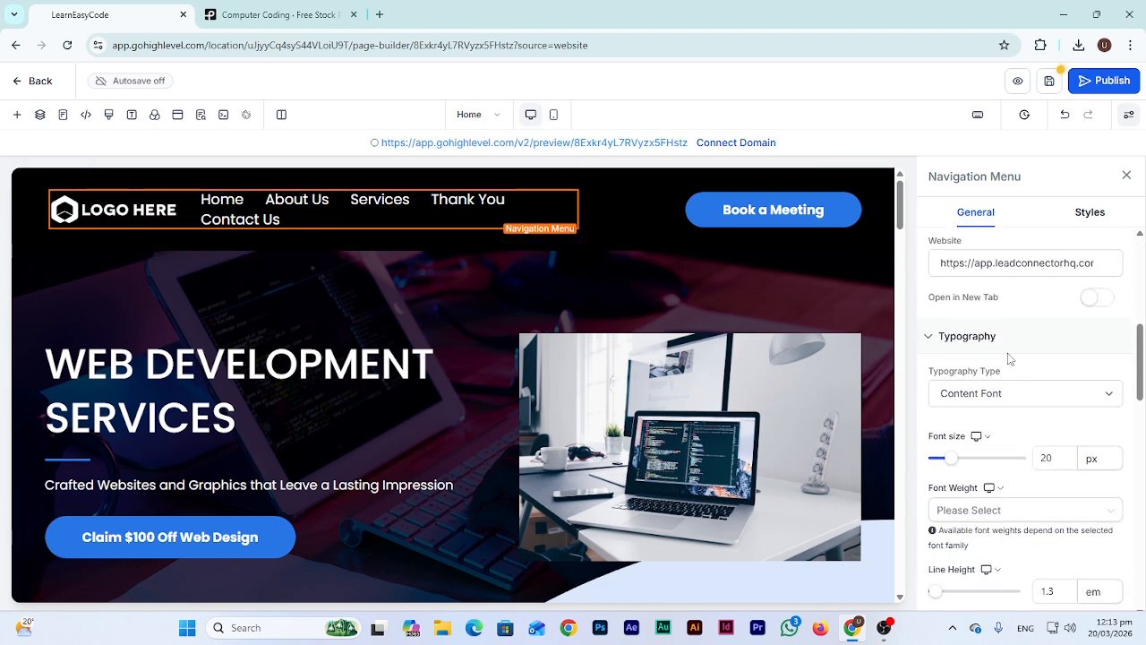
scroll(1020, 447, down, 3)
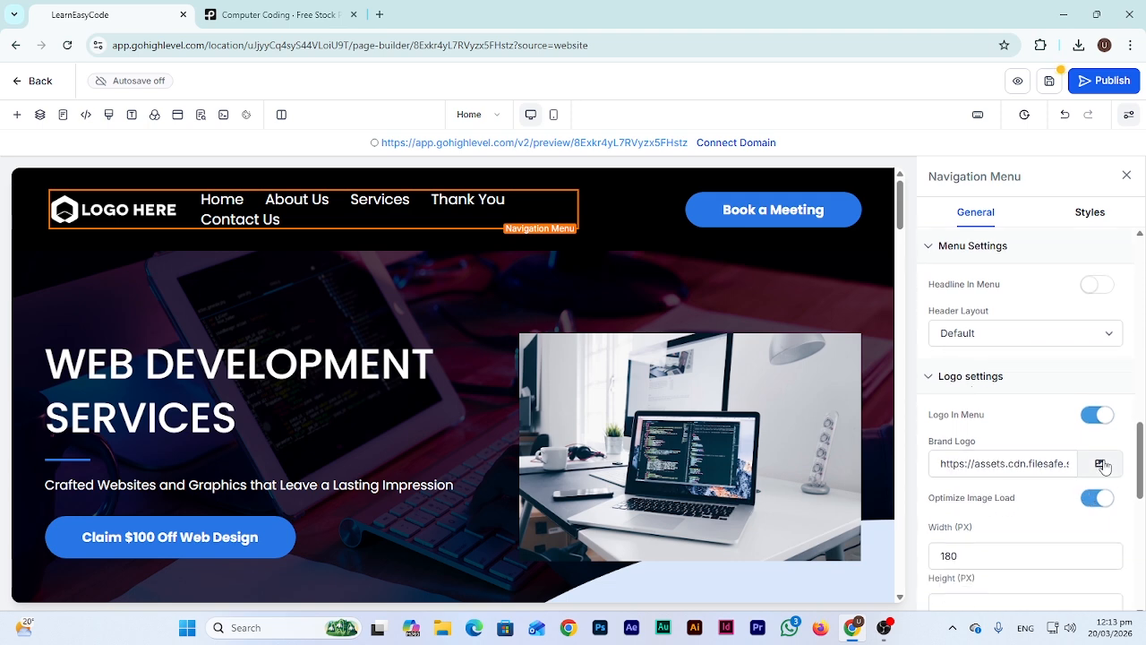
click(1101, 464)
click(120, 238)
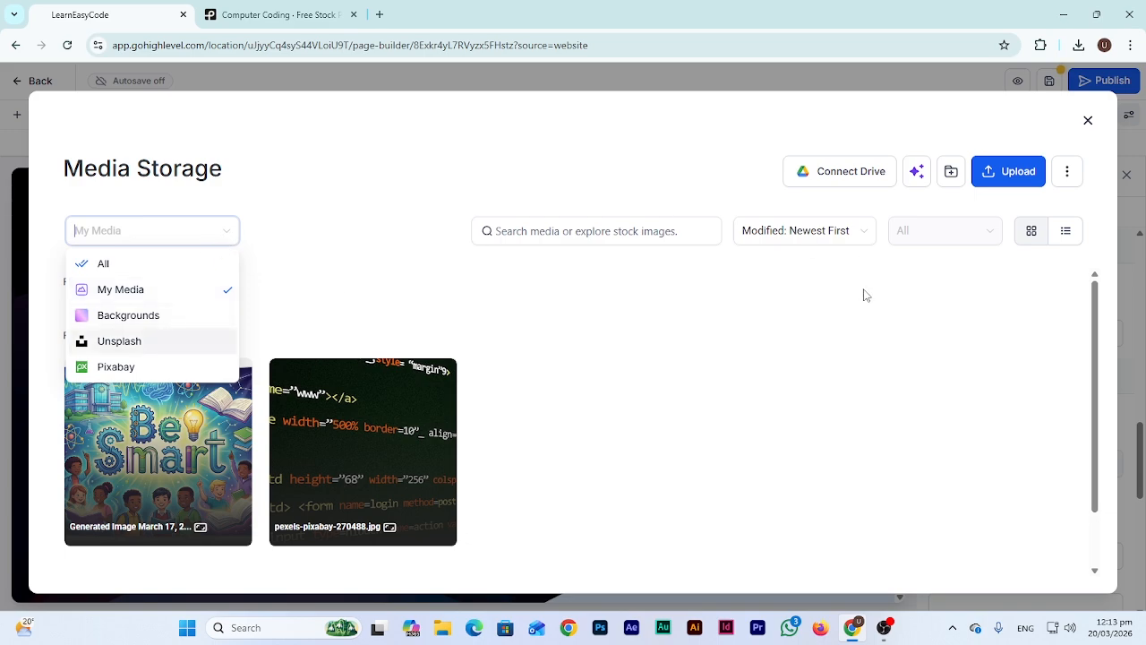
click(1089, 121)
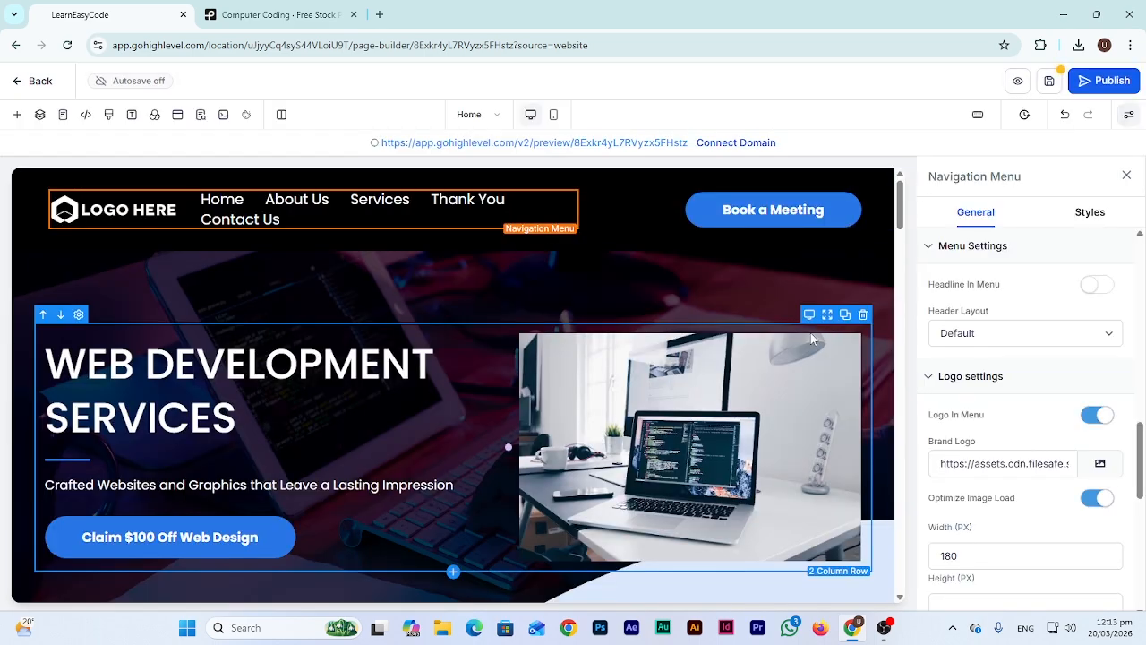
scroll(573, 322, down, 10)
scroll(567, 333, down, 15)
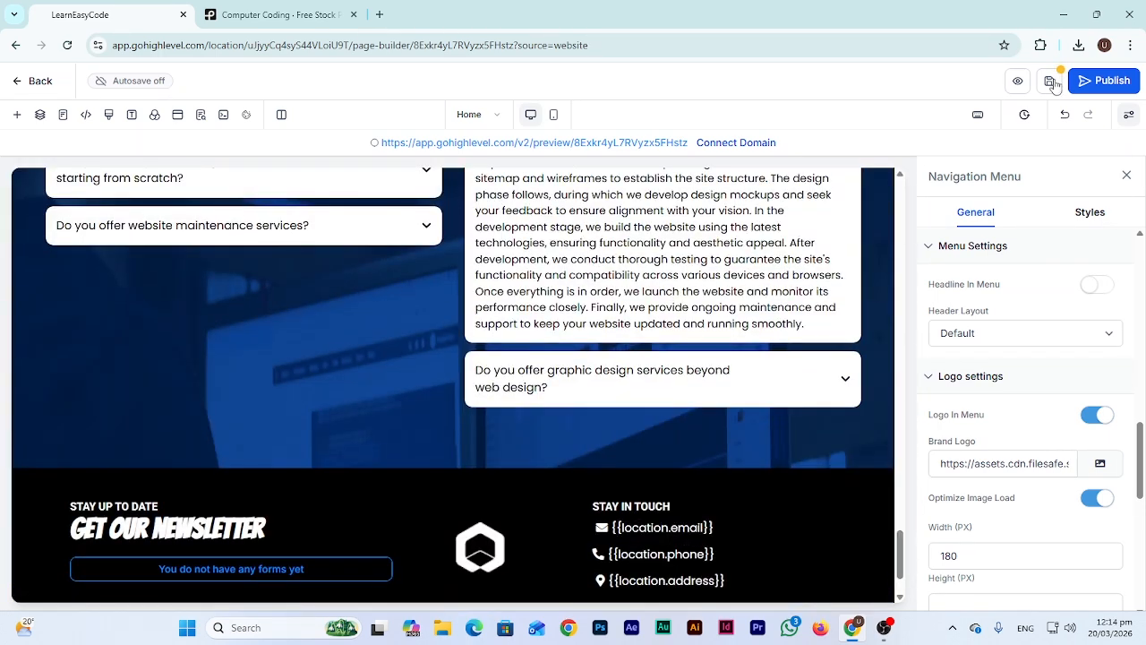
Save the home page, confirm the shared section sync, then review and close the SEO settings
click(1051, 83)
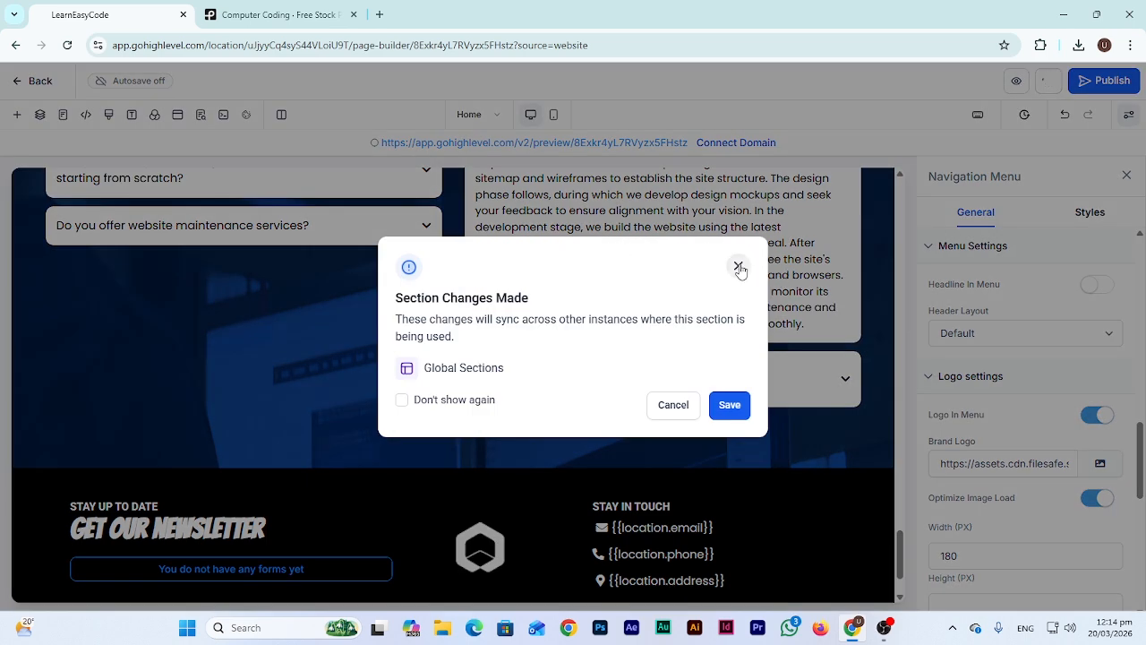
click(729, 408)
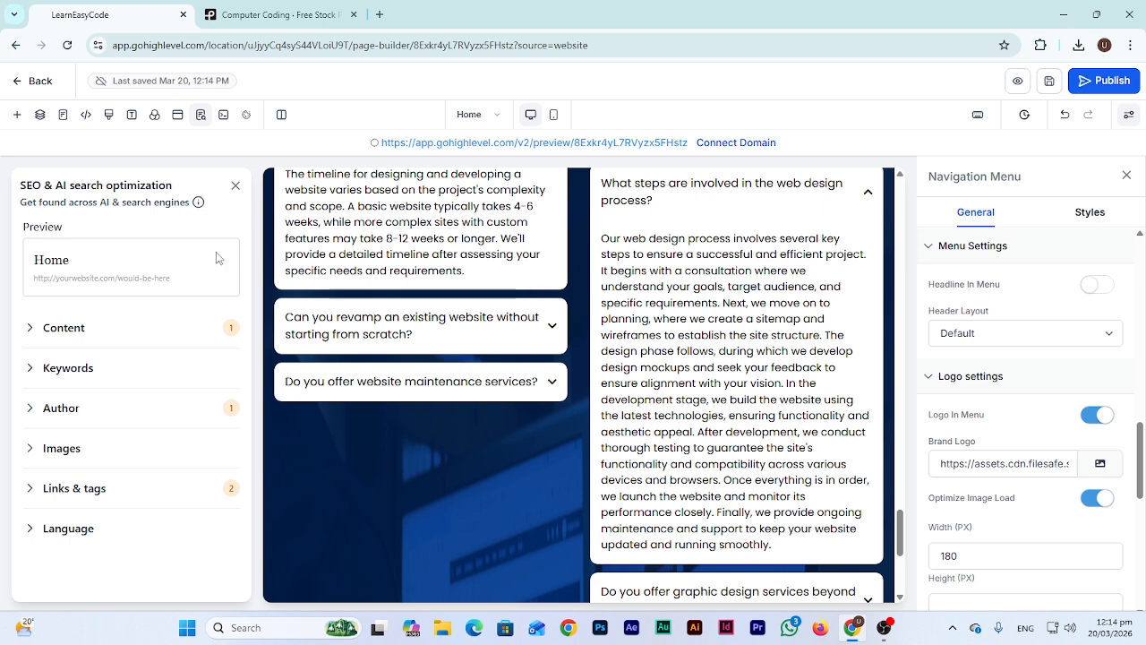
click(34, 329)
scroll(76, 421, down, 3)
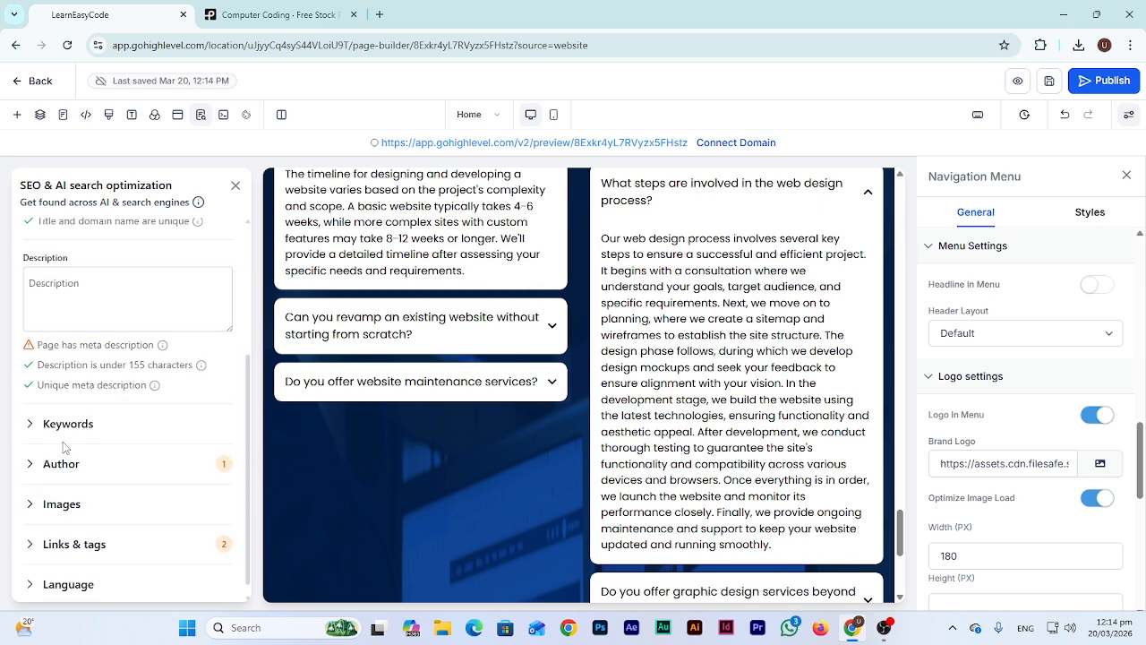
click(21, 423)
scroll(133, 493, down, 1)
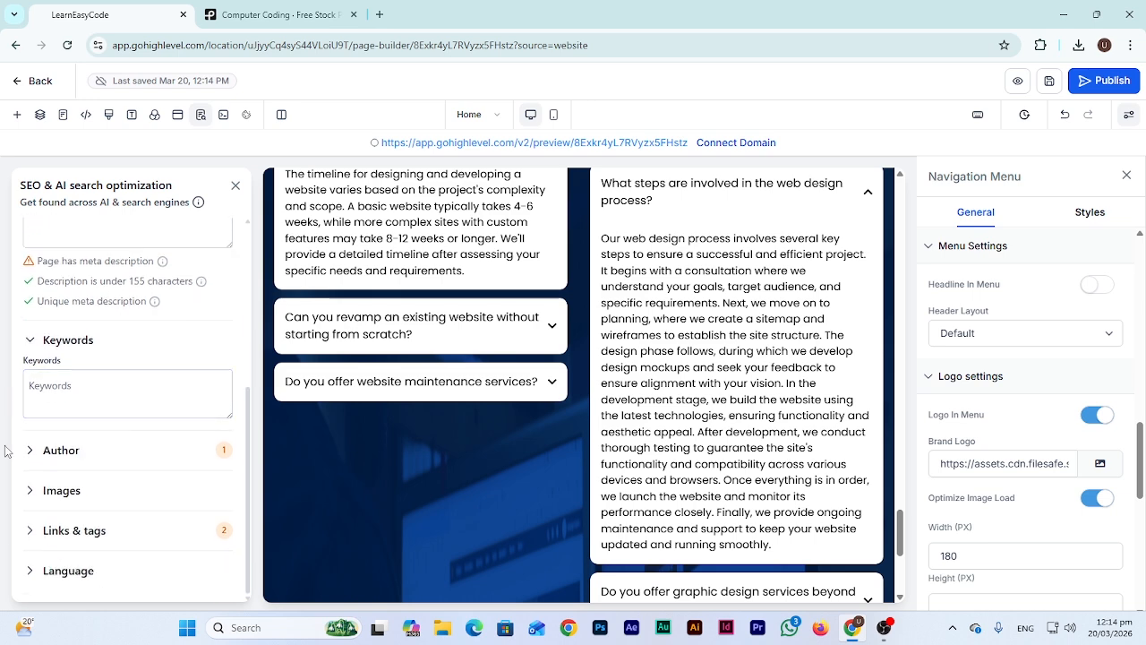
scroll(123, 412, up, 4)
scroll(123, 413, up, 1)
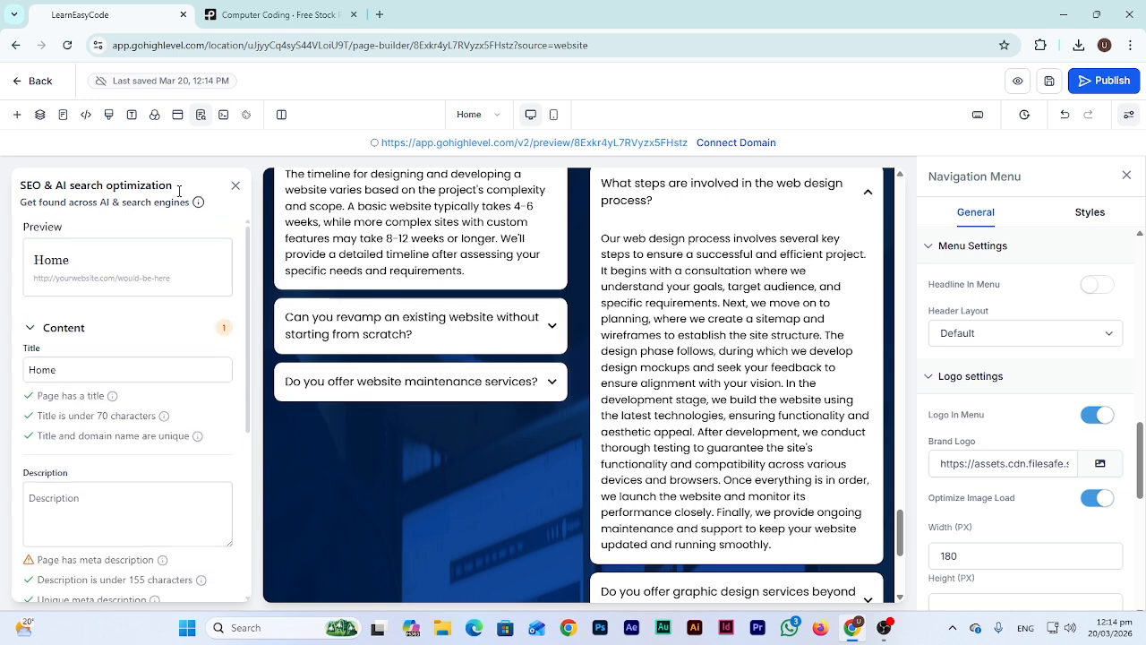
click(236, 188)
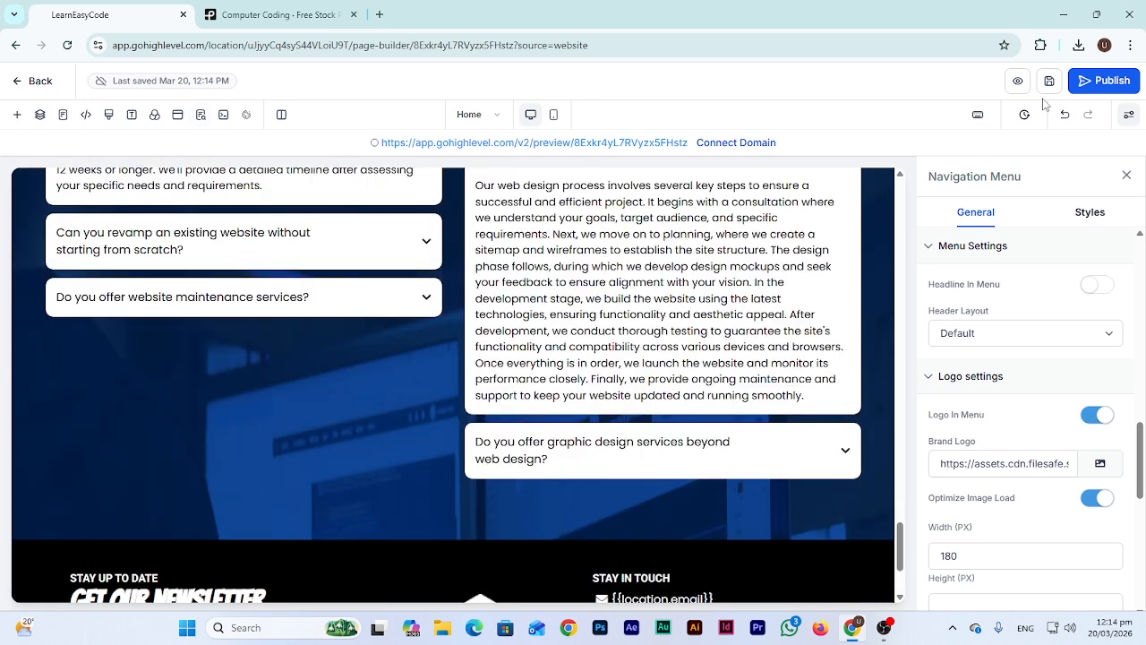
Preview the saved Home page in a new tab from hero to testimonials, then return to the builder
click(1018, 81)
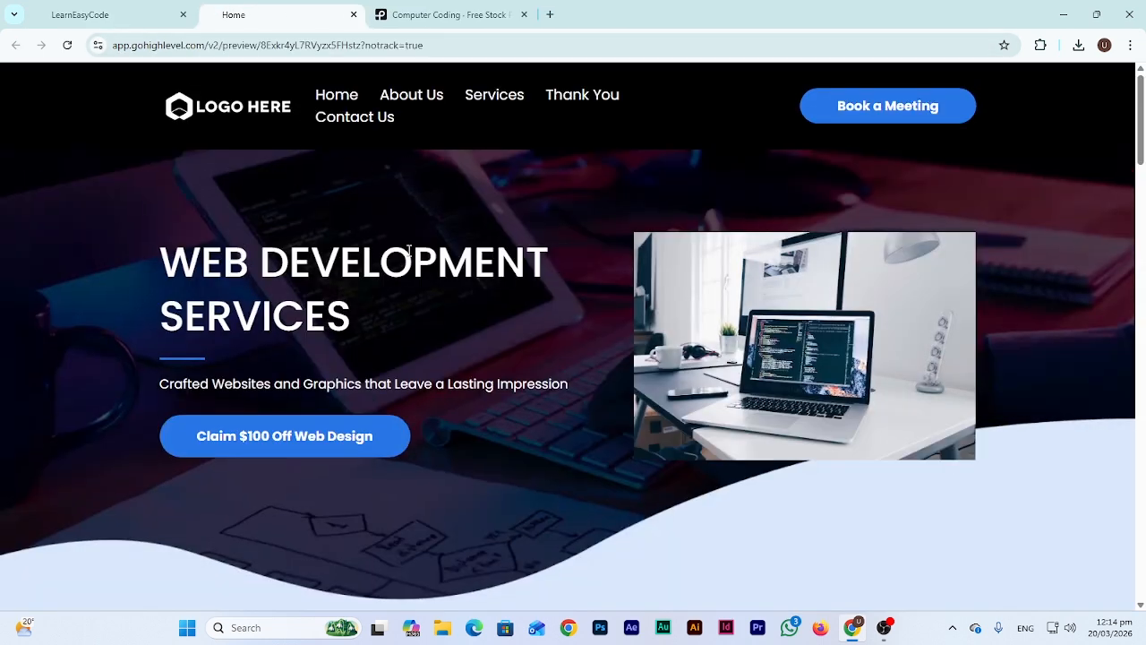
scroll(404, 268, down, 1)
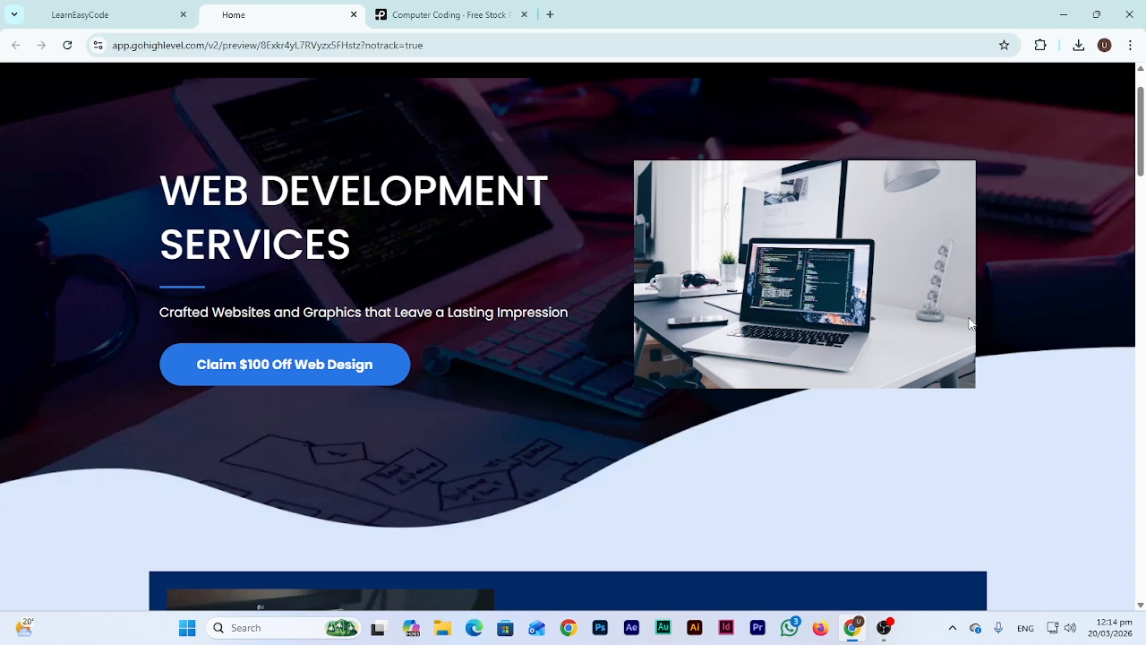
scroll(969, 325, down, 2)
scroll(949, 246, up, 3)
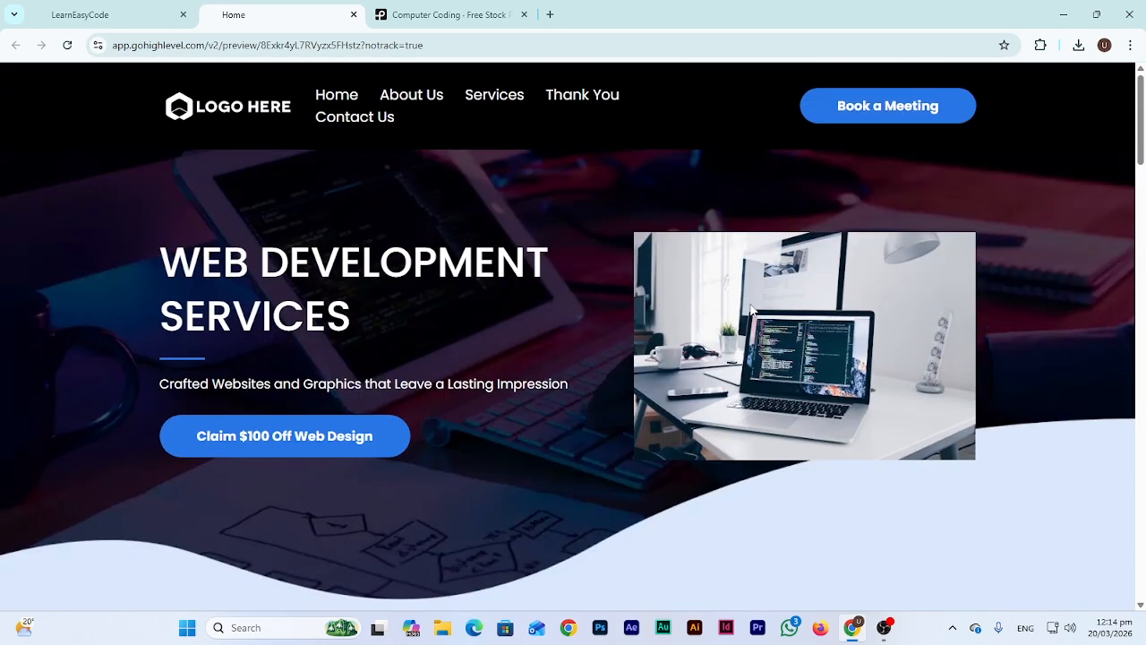
scroll(751, 311, down, 14)
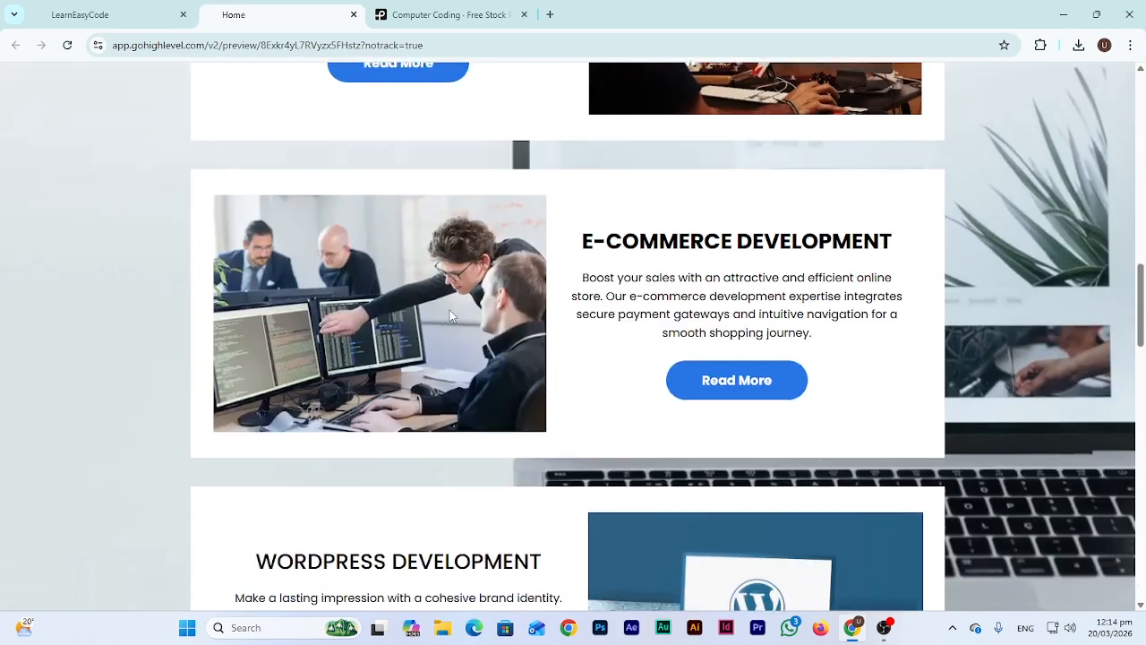
scroll(452, 314, down, 12)
scroll(456, 317, up, 3)
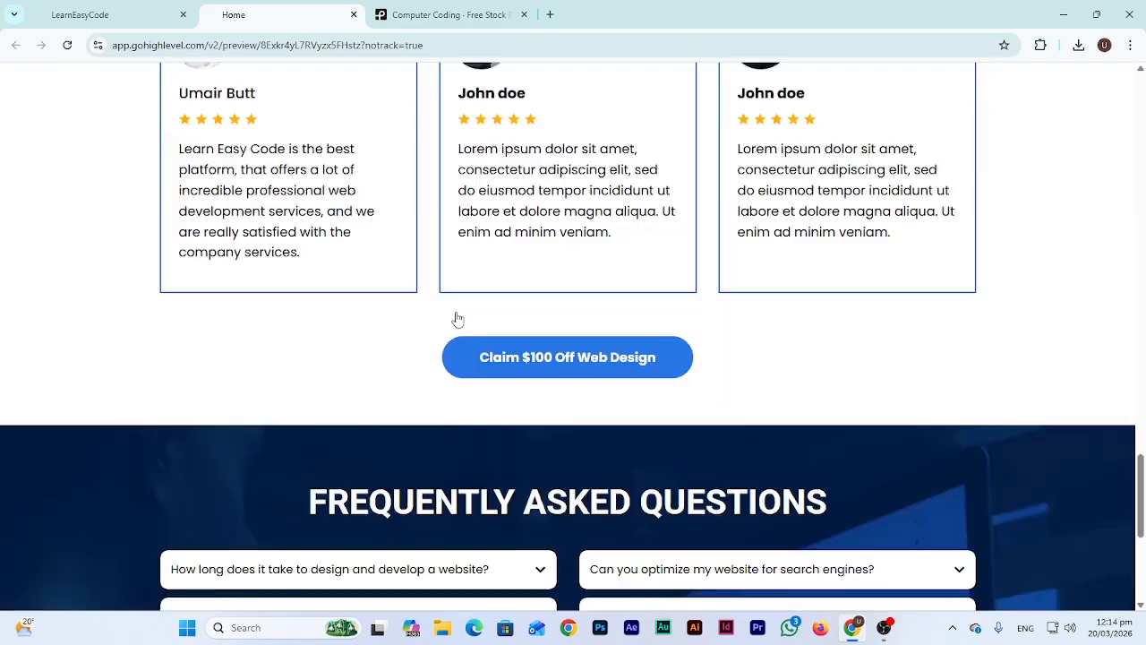
scroll(455, 317, up, 12)
click(101, 9)
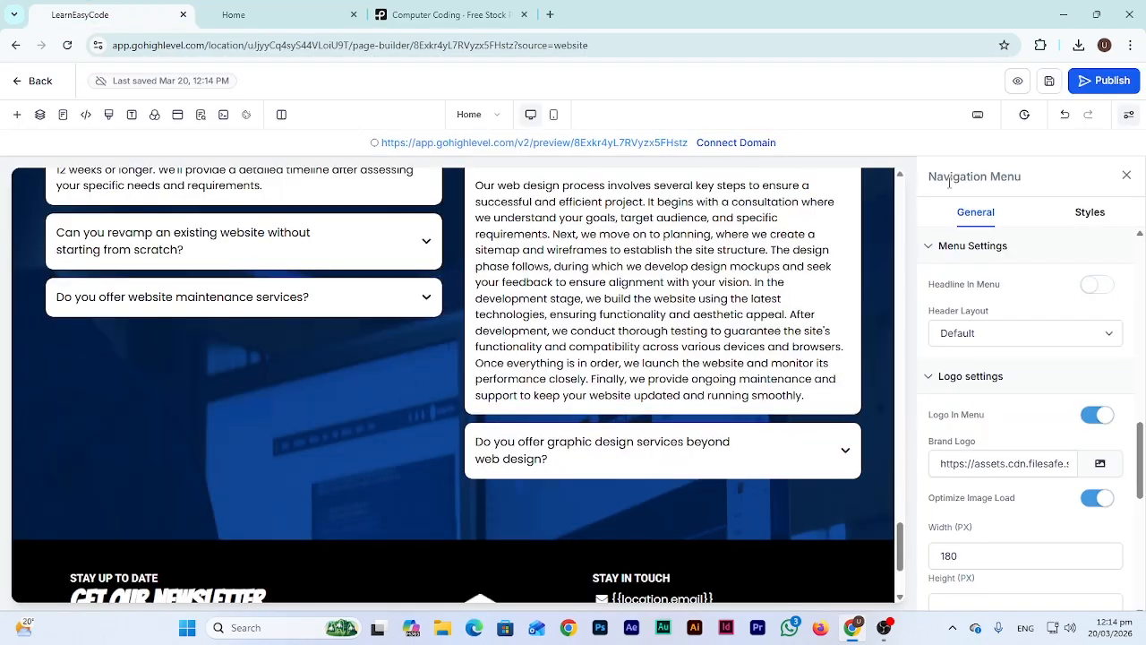
Open Contact Us from the Pages list and check its GET IN TOUCH hero in the live preview
click(498, 115)
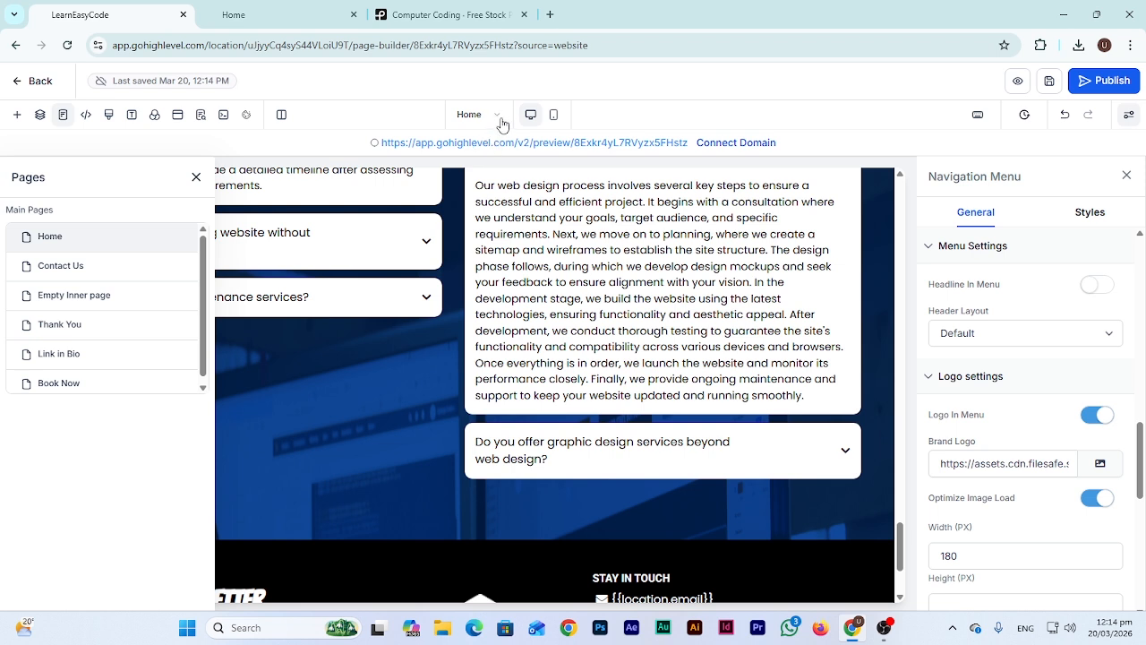
click(80, 274)
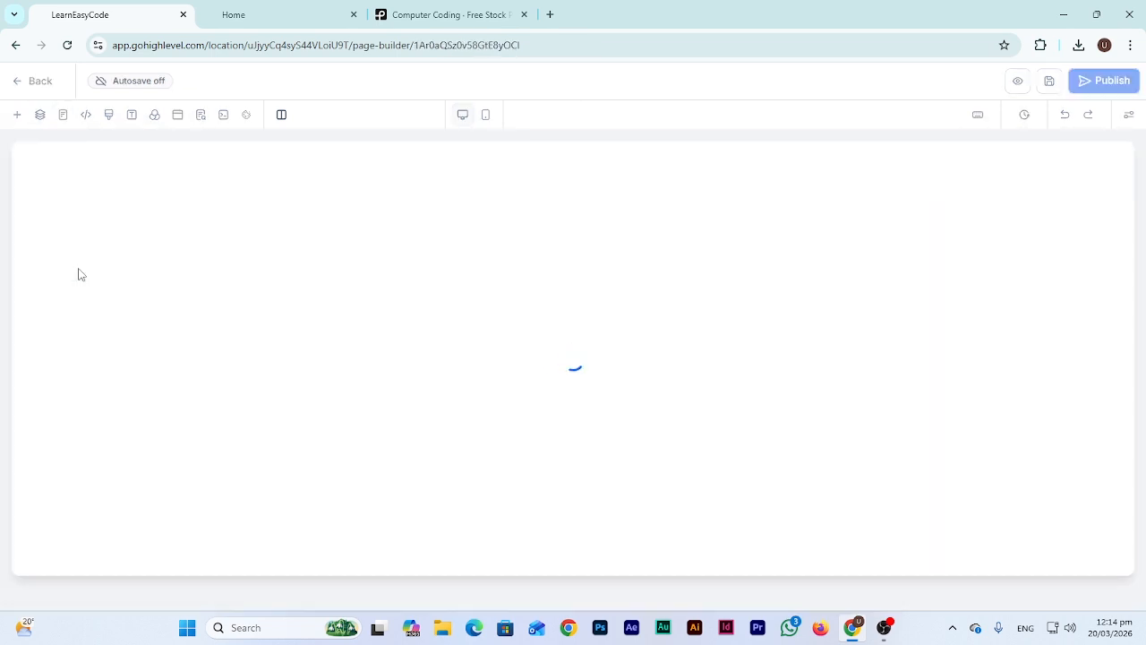
click(237, 14)
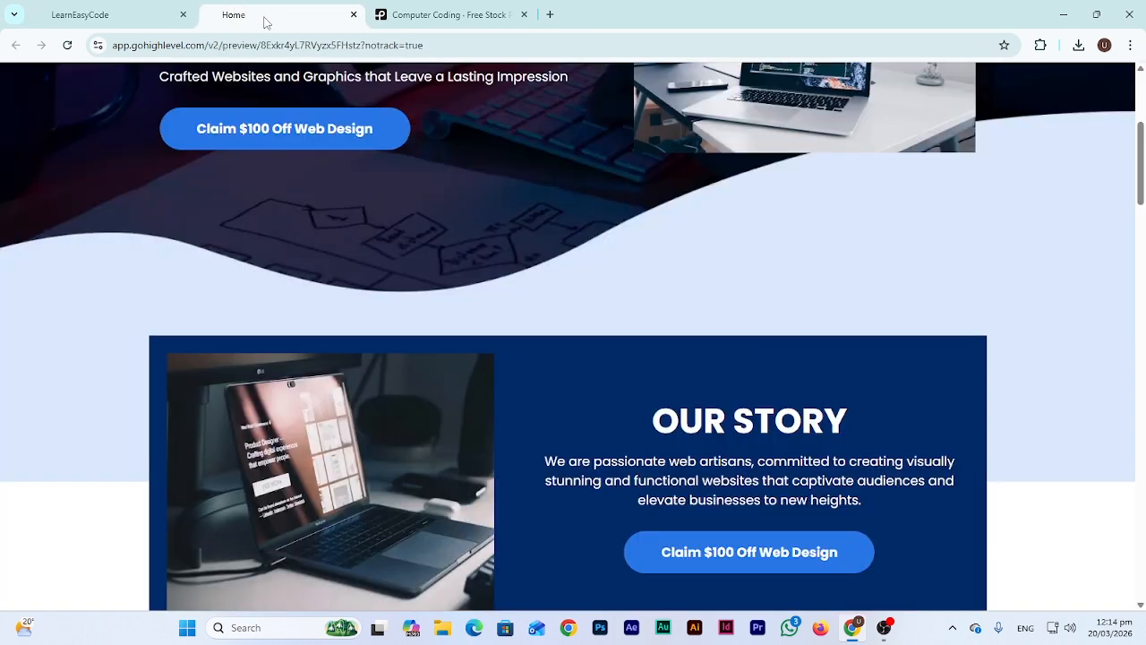
scroll(463, 222, up, 5)
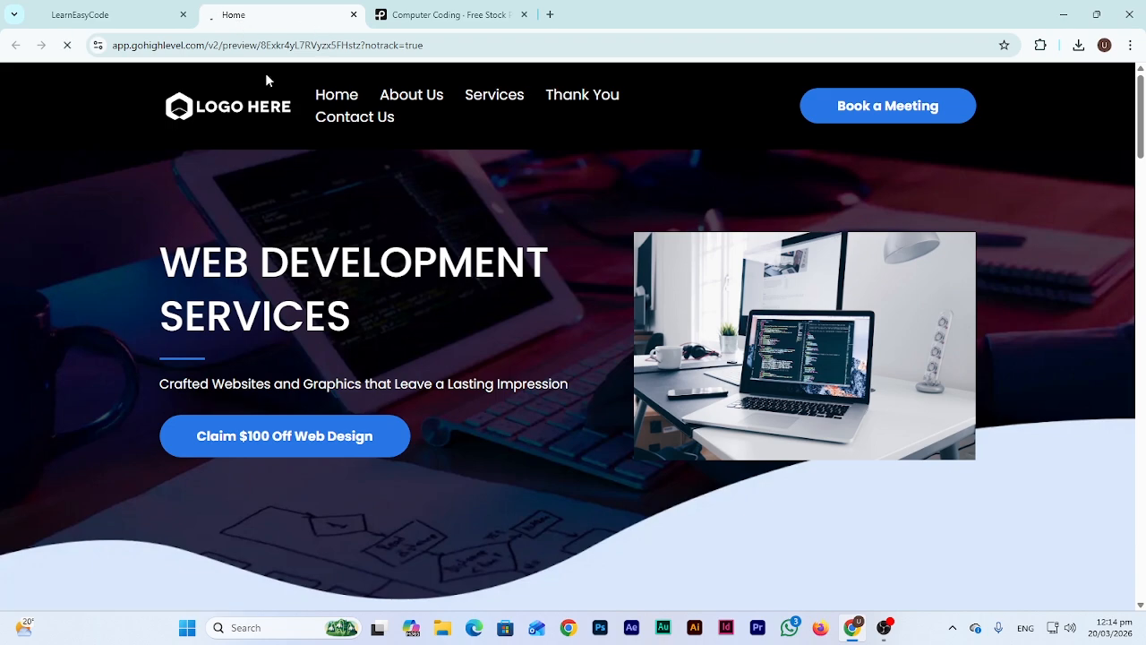
scroll(246, 296, down, 6)
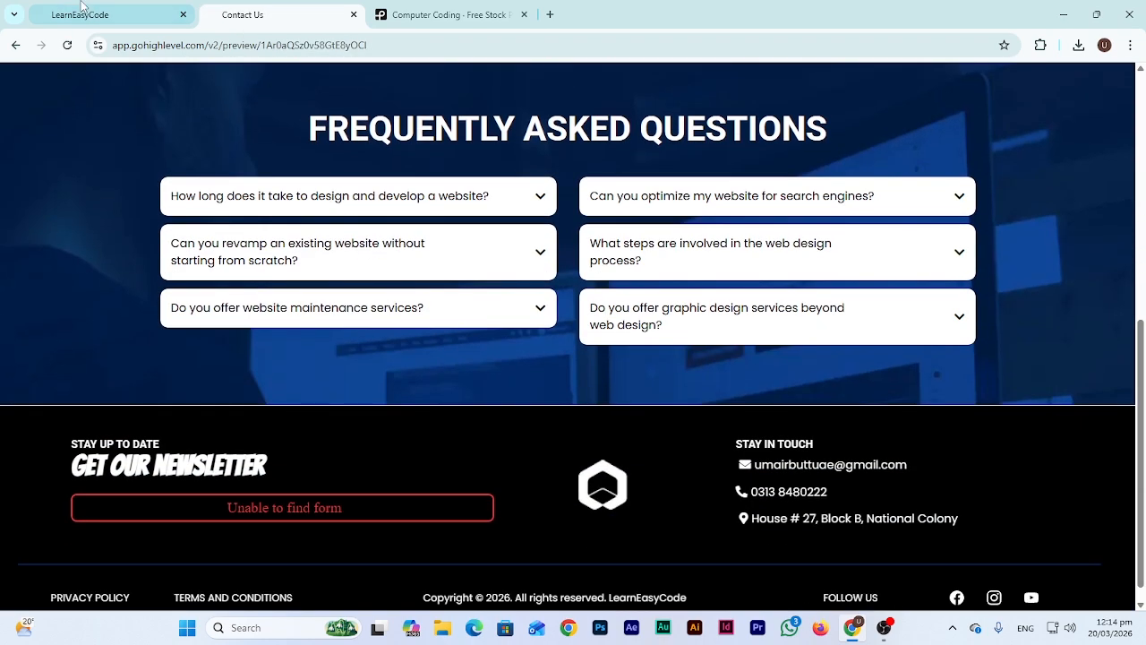
click(81, 7)
Insert a five-item check-circle bullet list below the GET IN TOUCH headline
scroll(540, 403, down, 3)
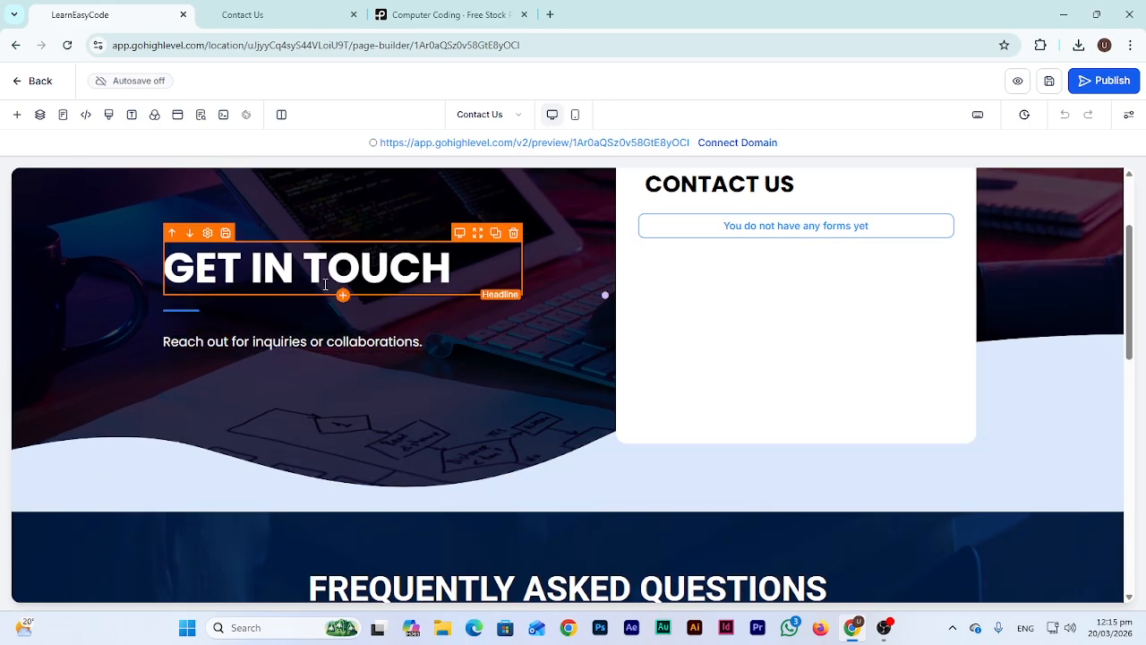
scroll(383, 394, down, 6)
scroll(383, 394, up, 10)
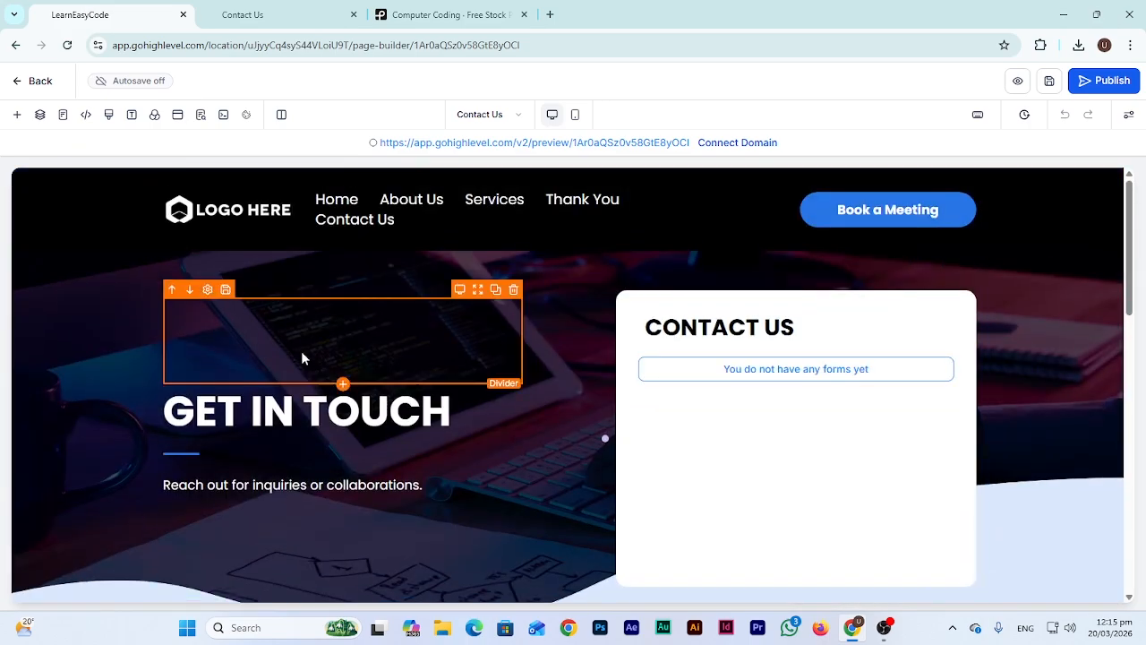
click(342, 412)
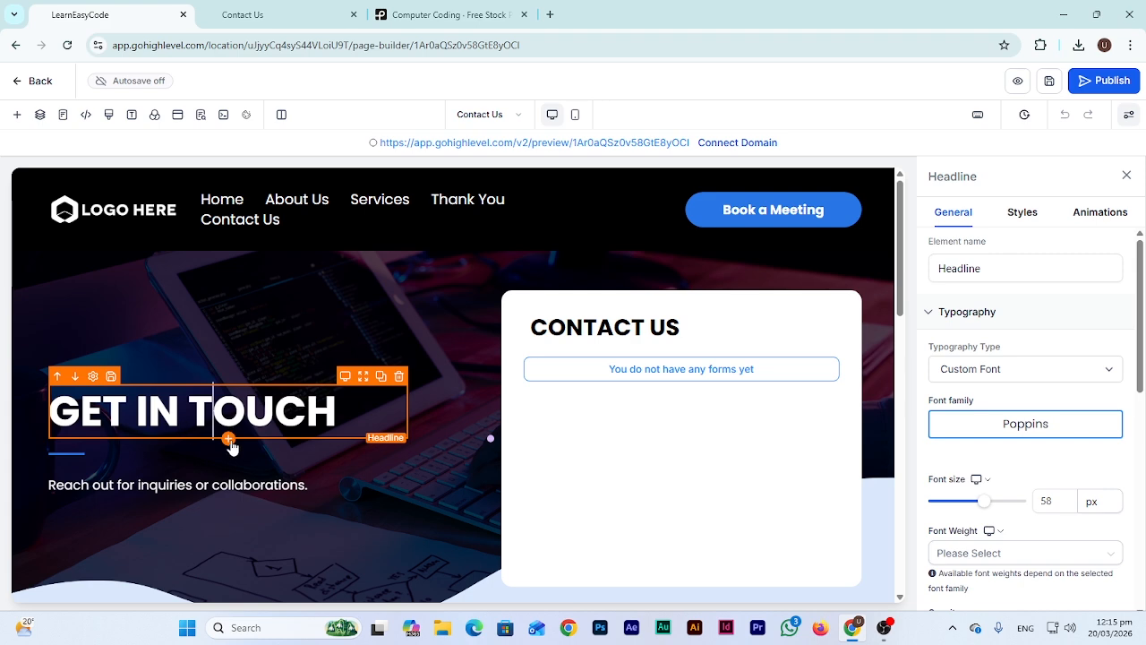
click(227, 443)
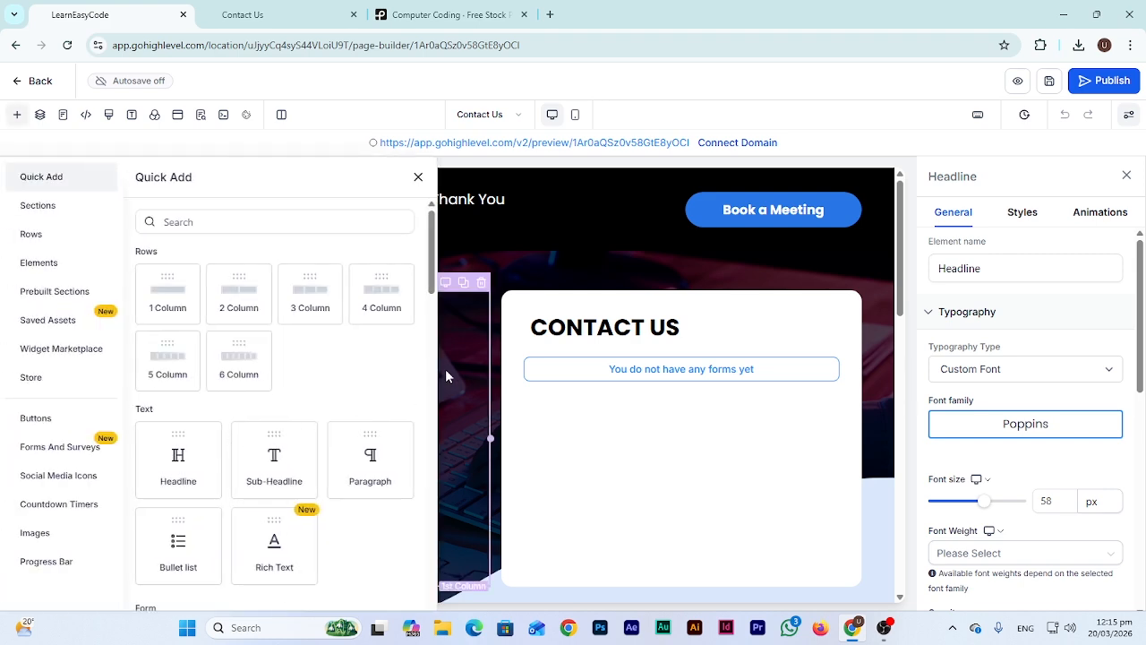
click(488, 210)
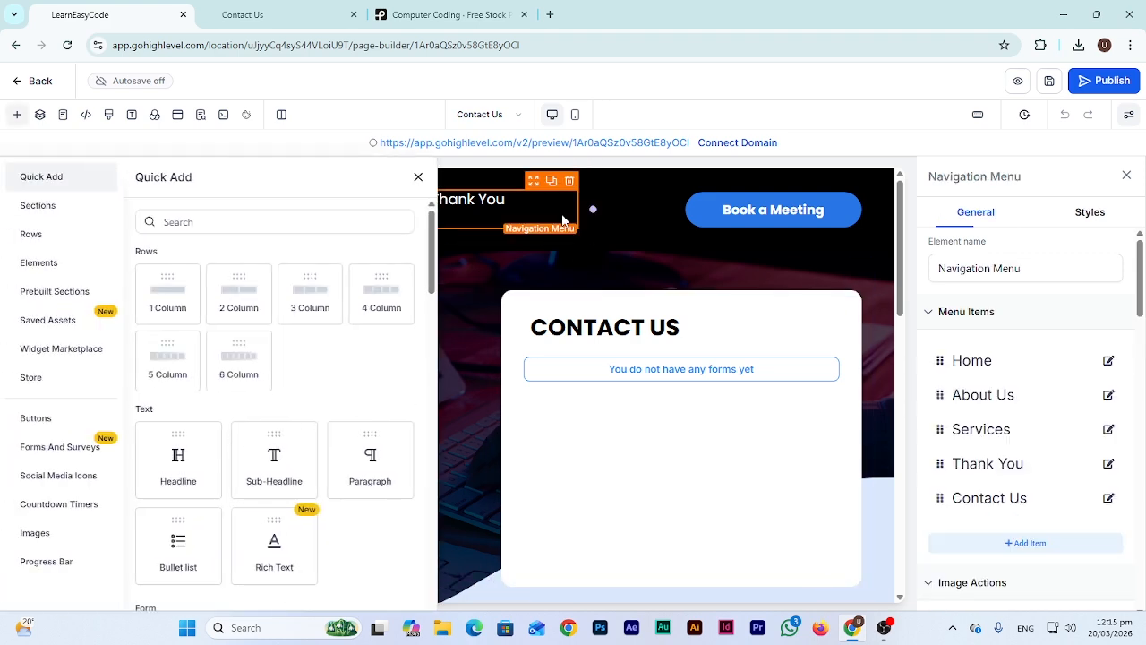
click(418, 176)
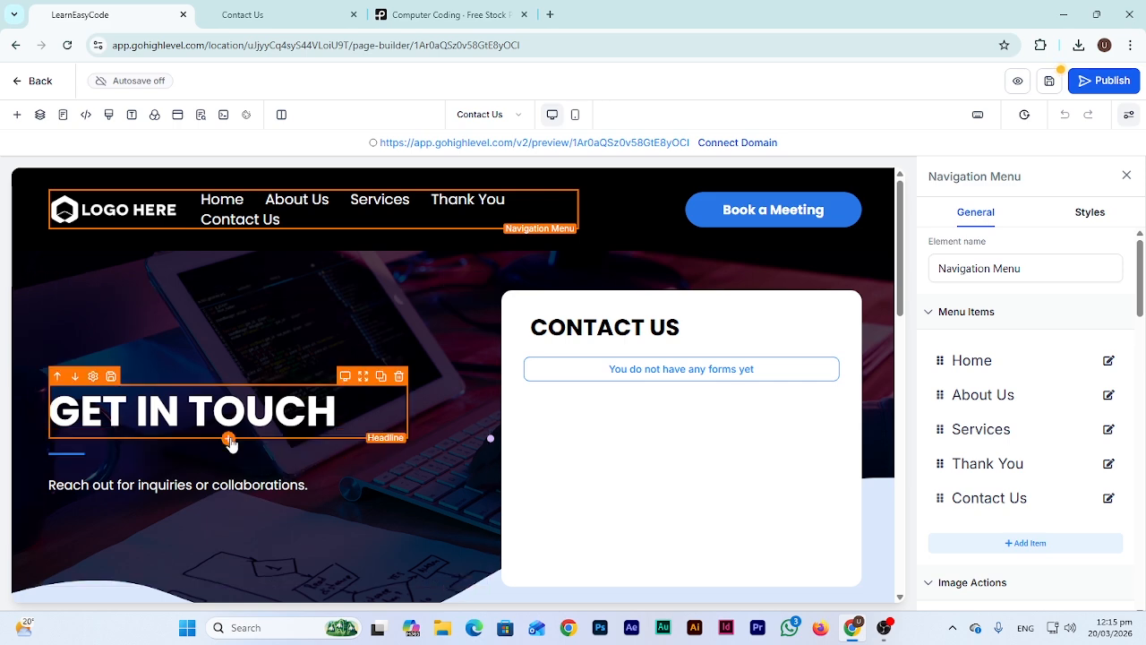
click(229, 440)
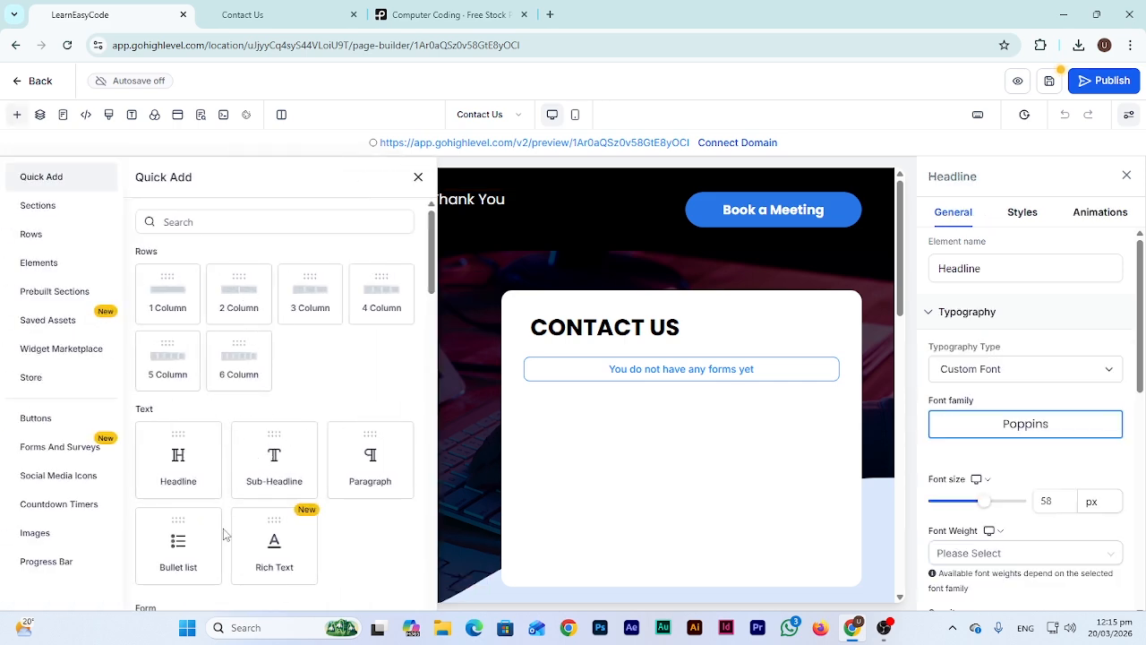
click(188, 539)
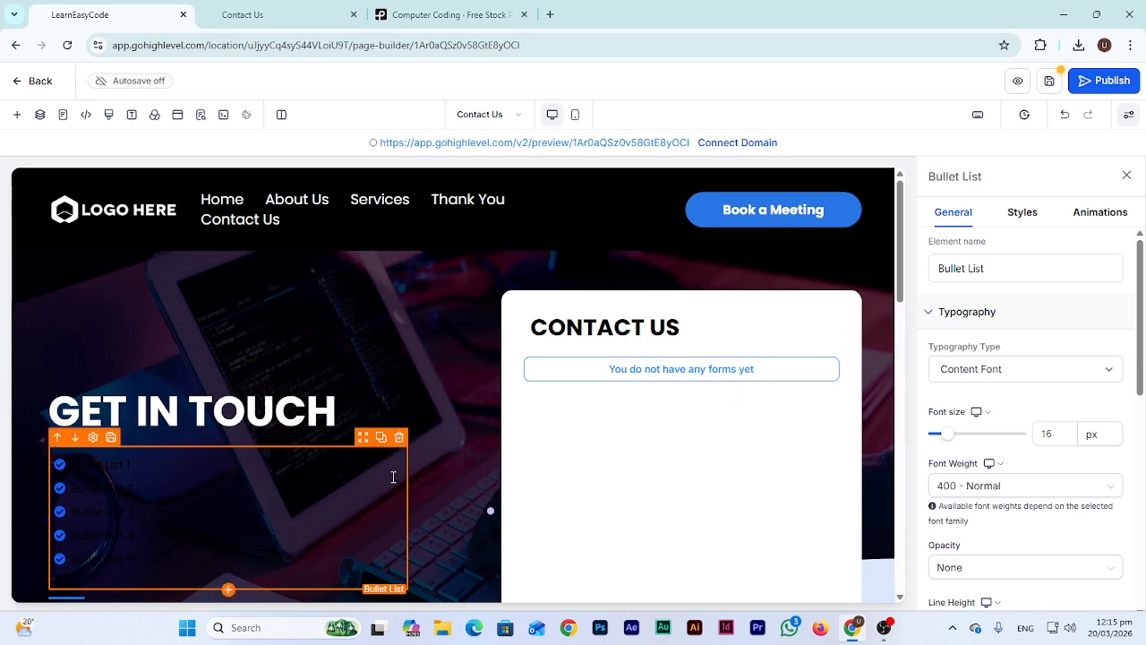
scroll(1043, 414, down, 5)
scroll(1043, 418, down, 1)
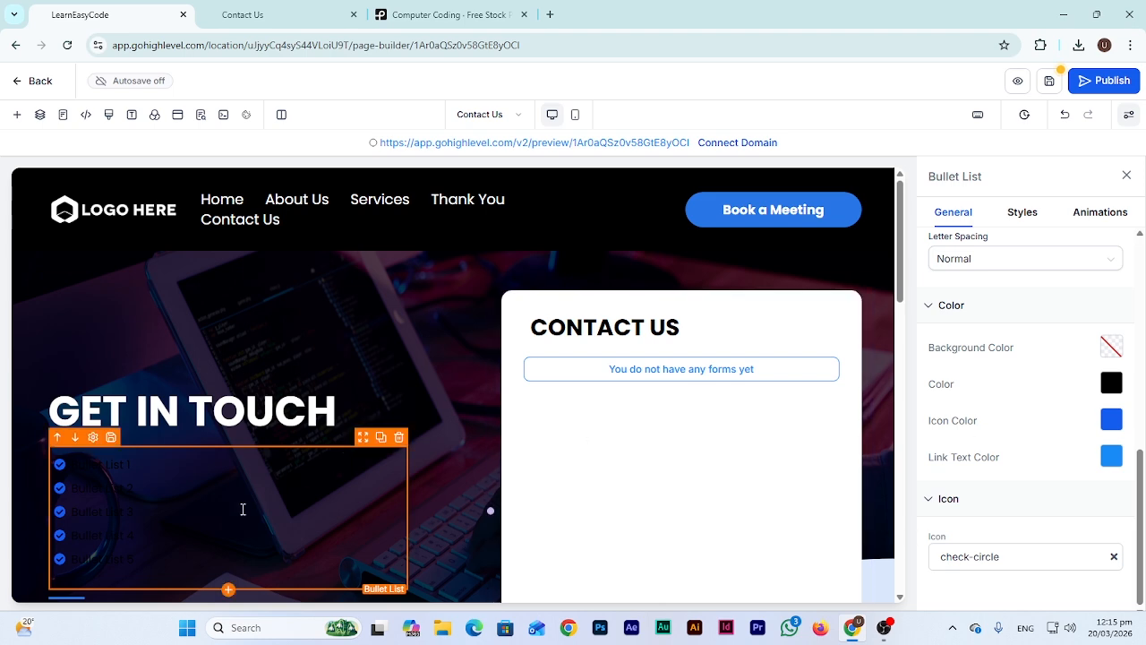
Delete the newly added bullet list from under the GET IN TOUCH heading
click(399, 437)
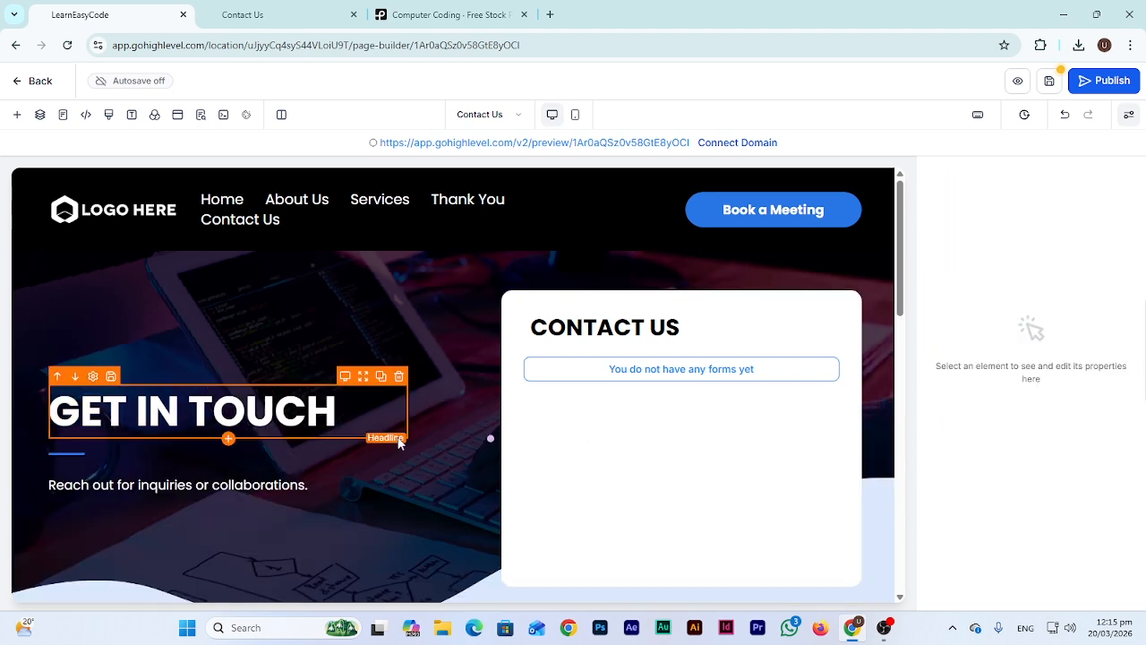
click(229, 440)
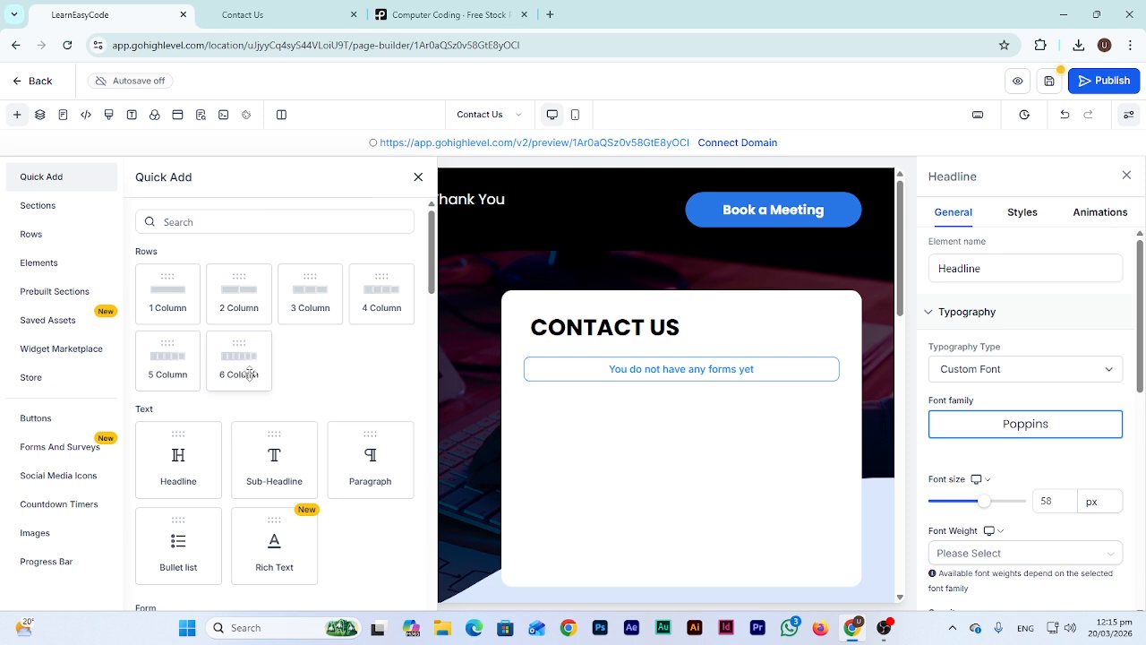
scroll(332, 424, down, 5)
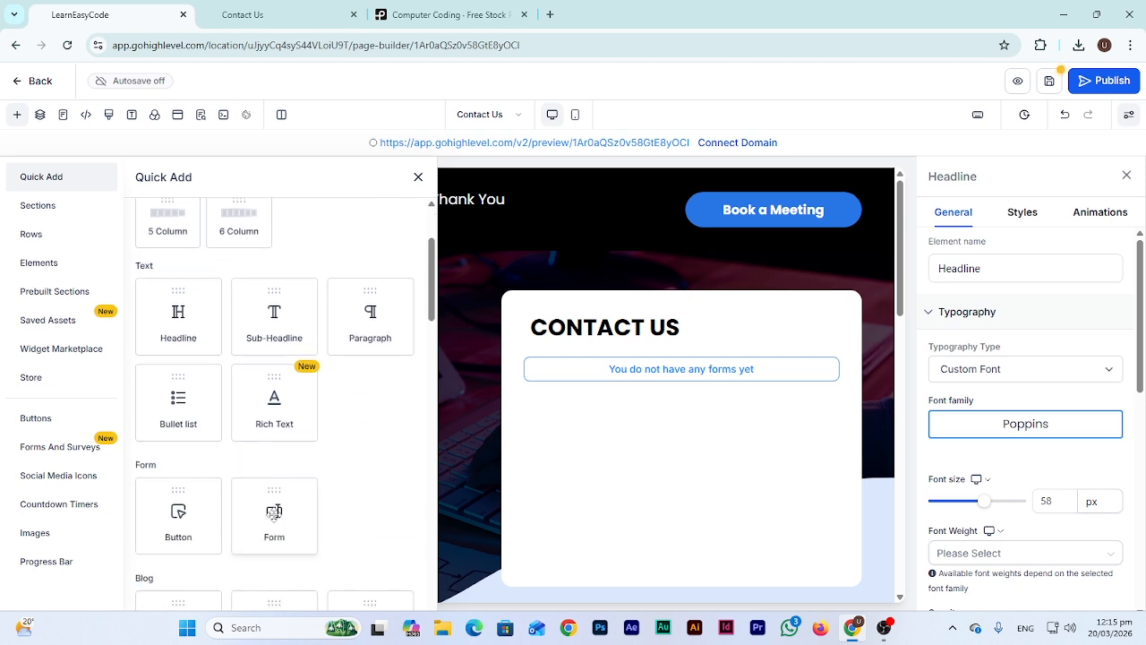
Fill the empty form element with the Get In Touch With Us contact form template
click(741, 367)
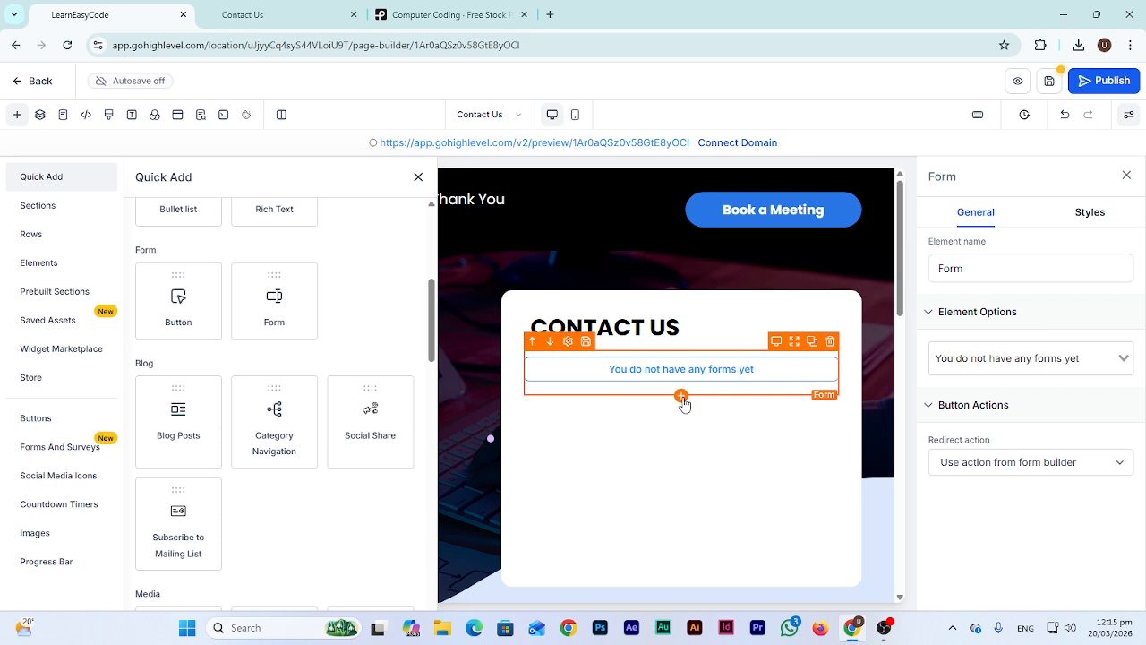
click(90, 454)
click(188, 246)
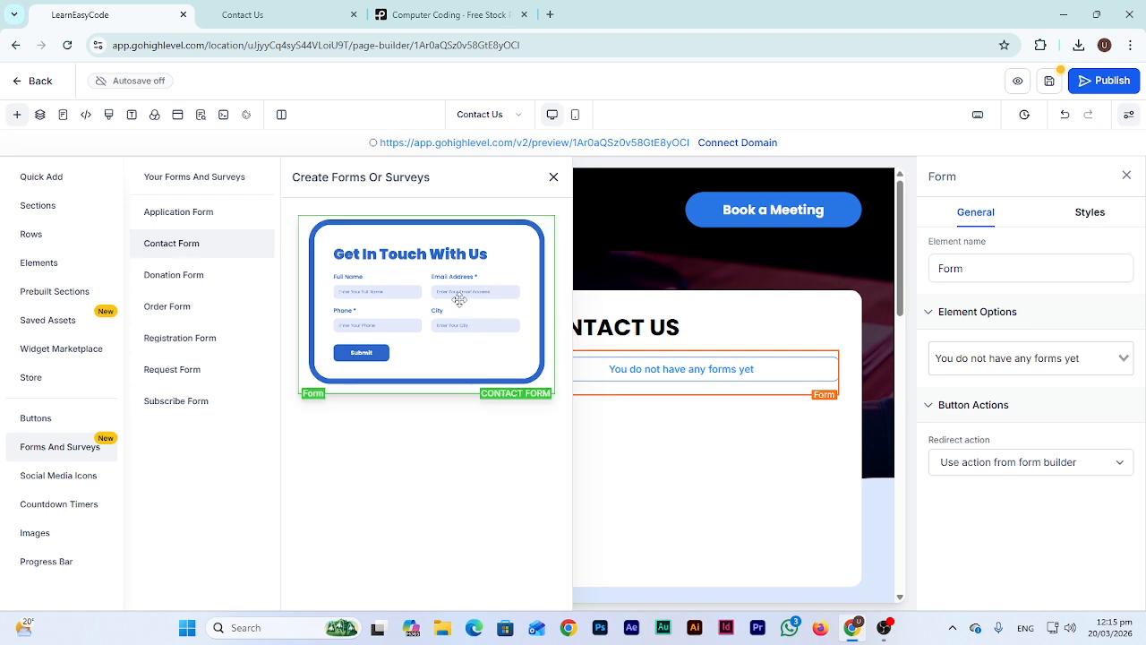
click(458, 301)
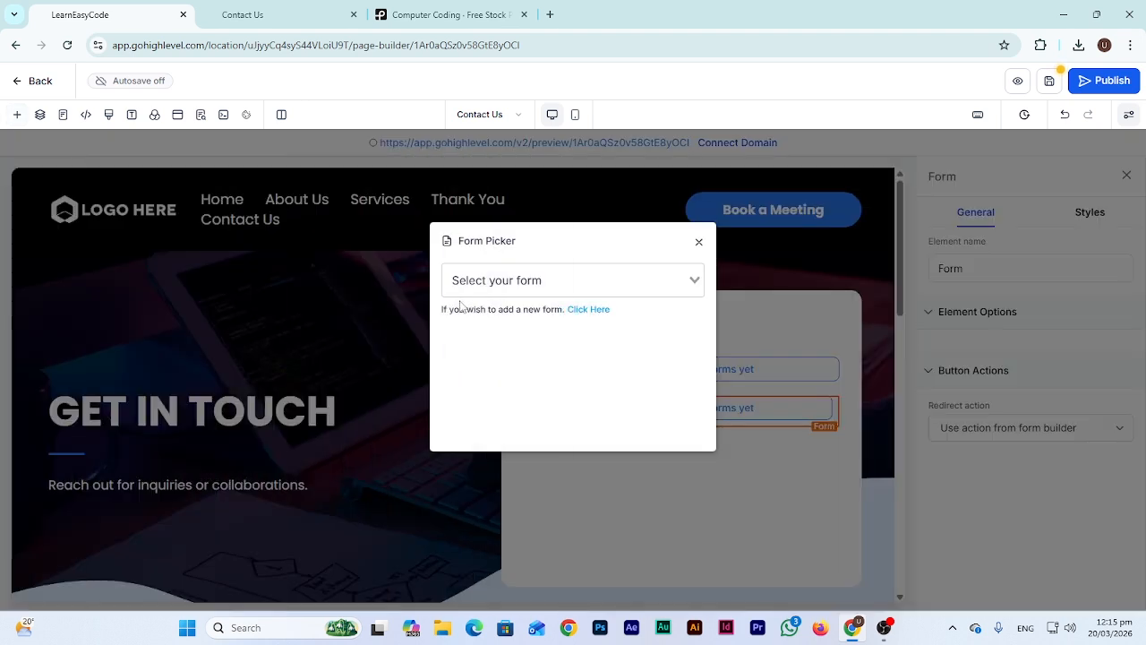
click(591, 279)
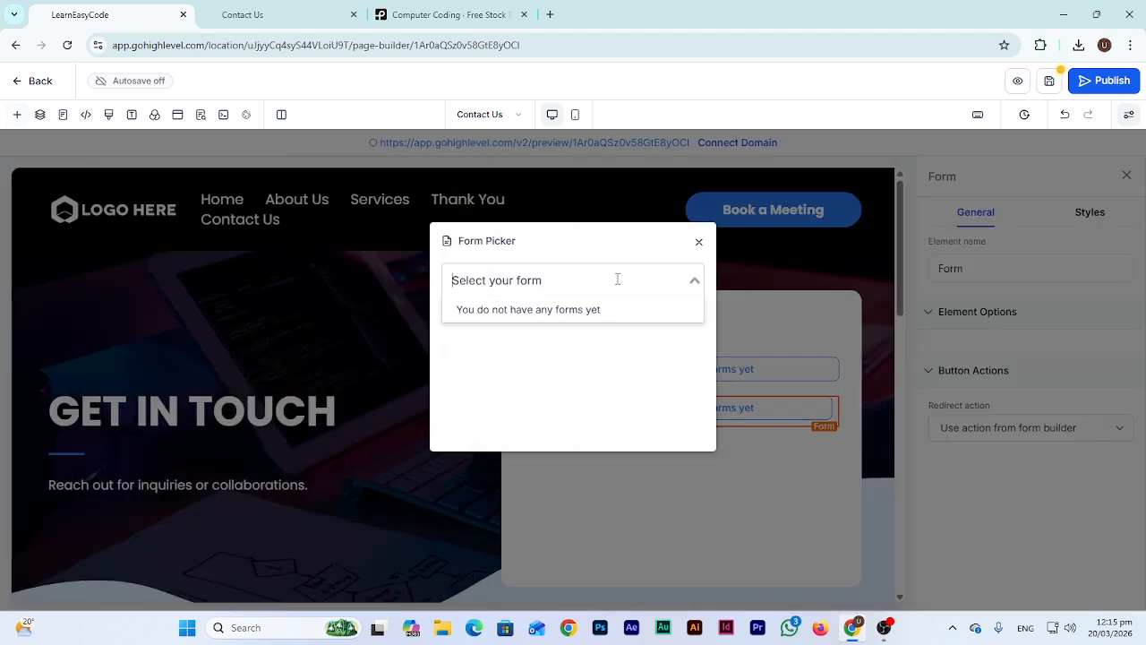
click(700, 243)
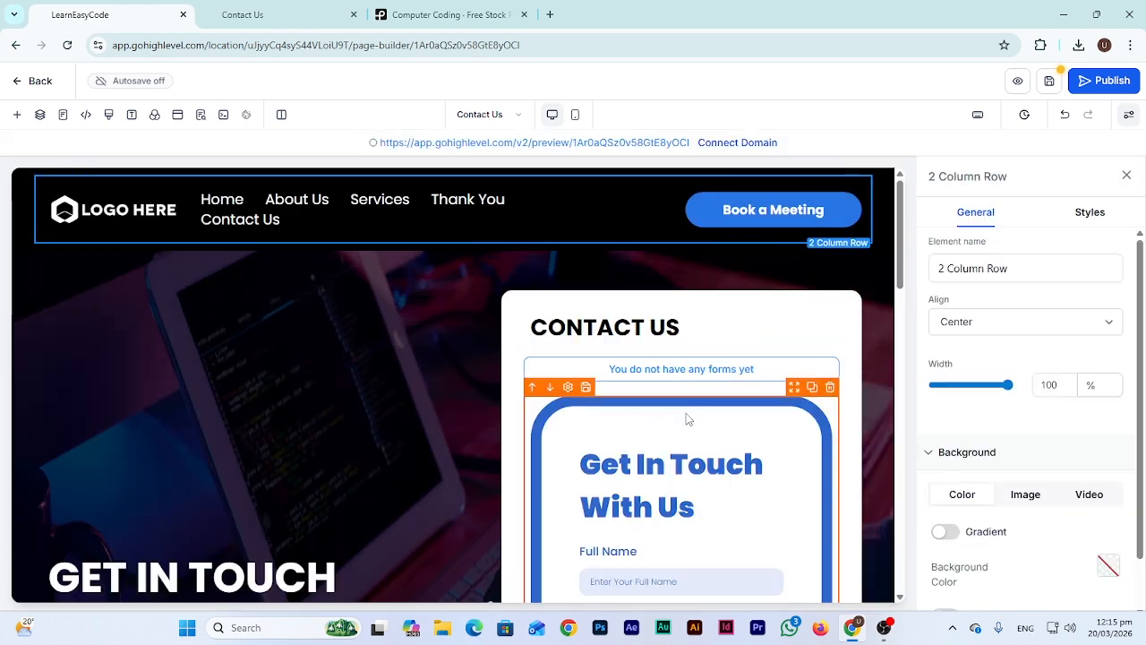
scroll(702, 449, down, 5)
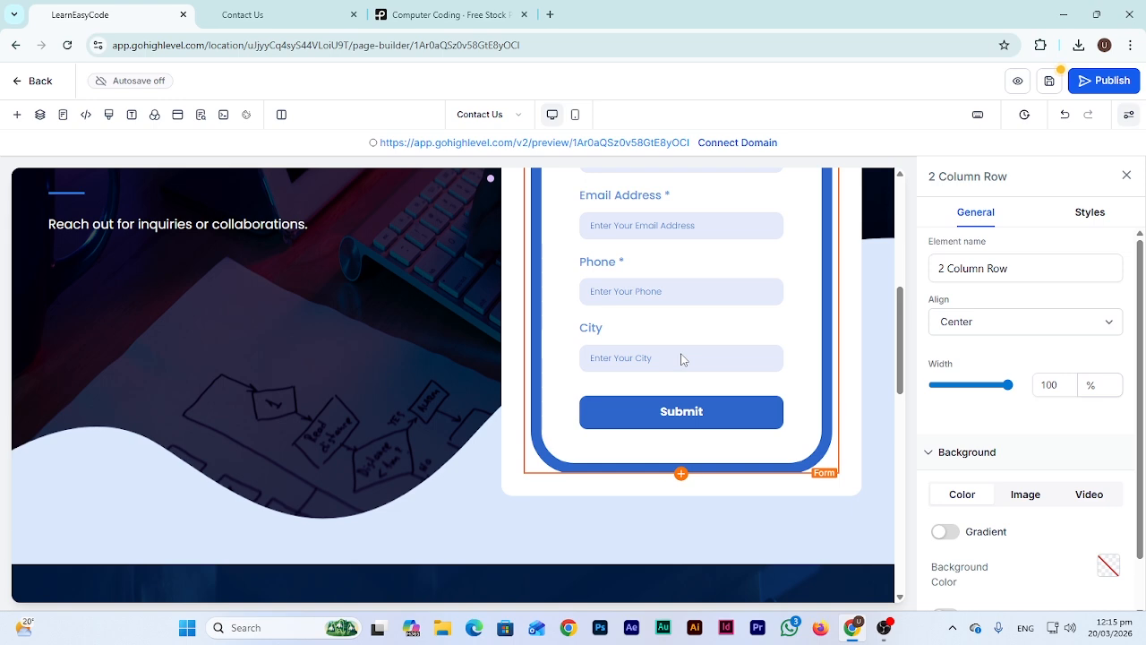
scroll(680, 359, up, 3)
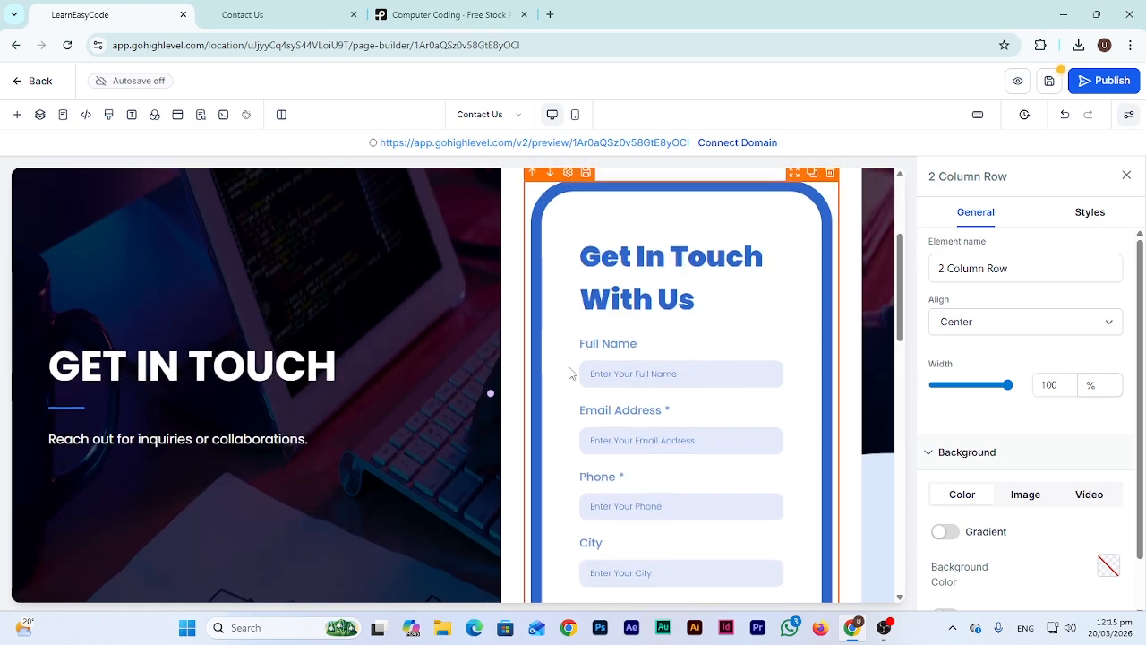
scroll(660, 383, down, 4)
scroll(659, 383, up, 3)
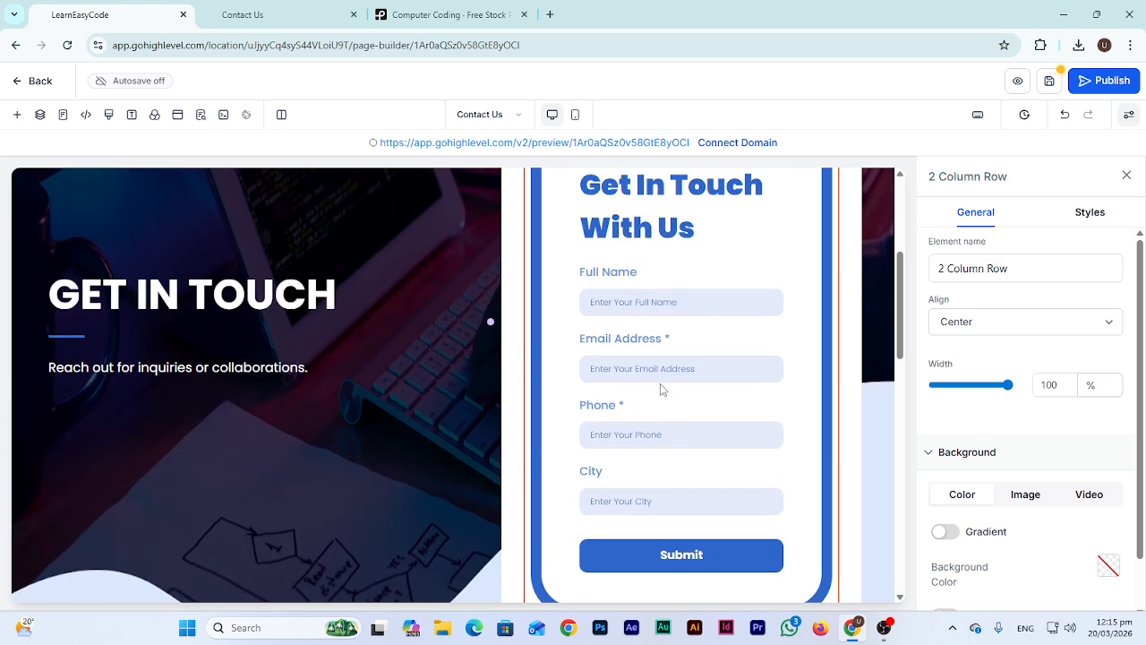
scroll(660, 384, up, 1)
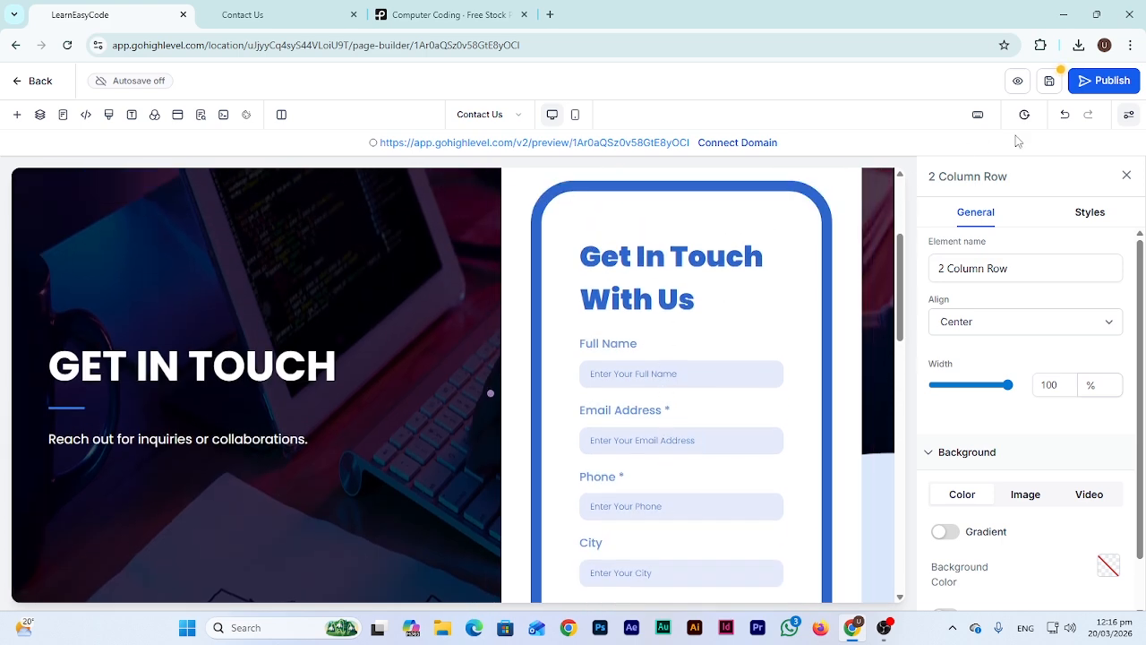
Save the Contact Us page, confirming the shared section sync, and reload its preview tab
click(1052, 82)
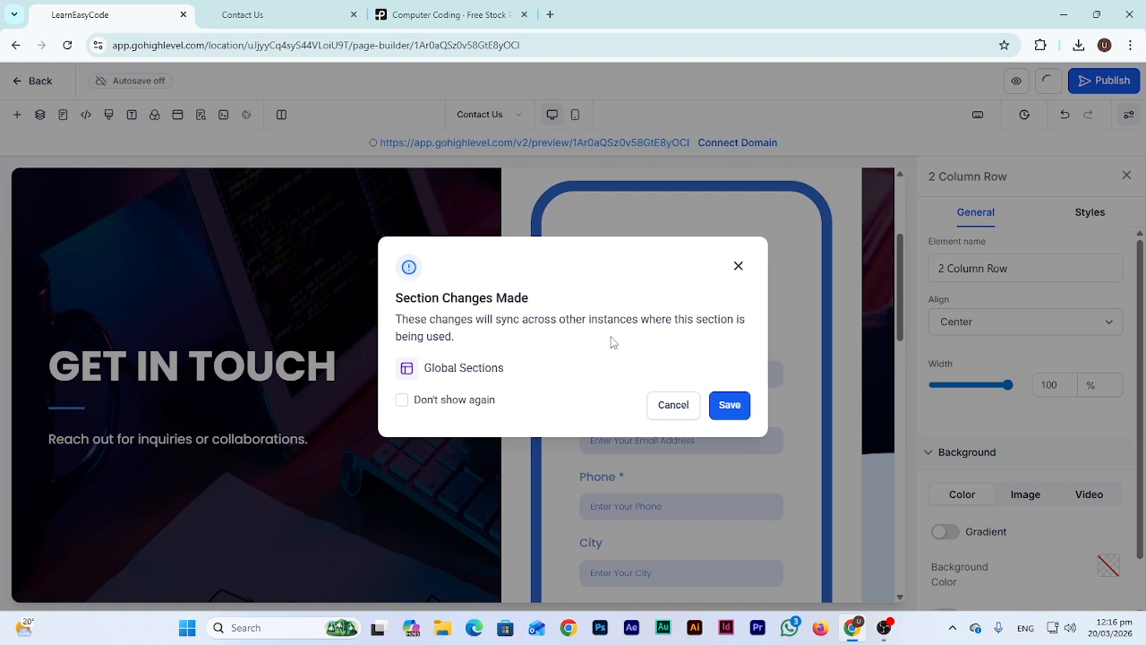
click(735, 407)
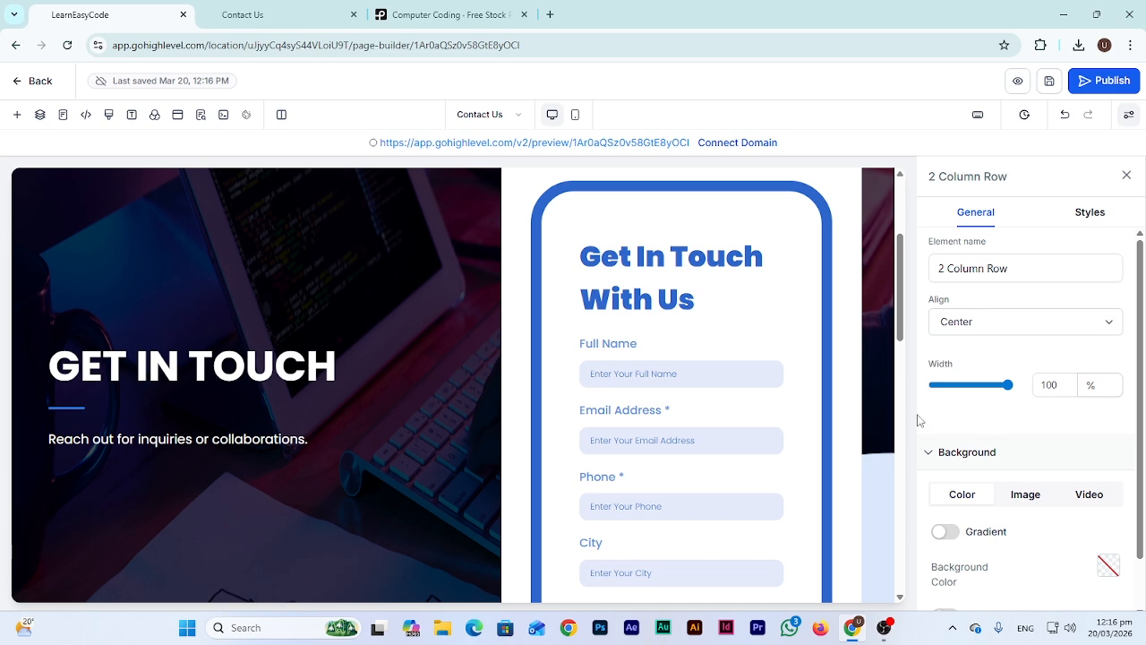
click(273, 14)
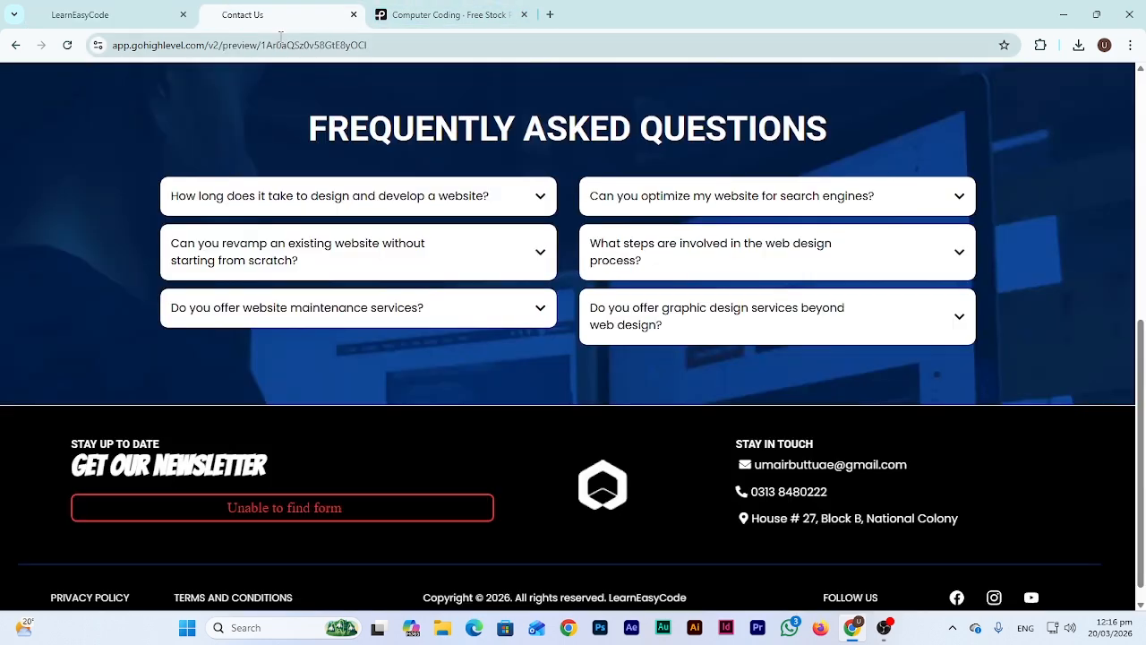
click(280, 38)
key(Return)
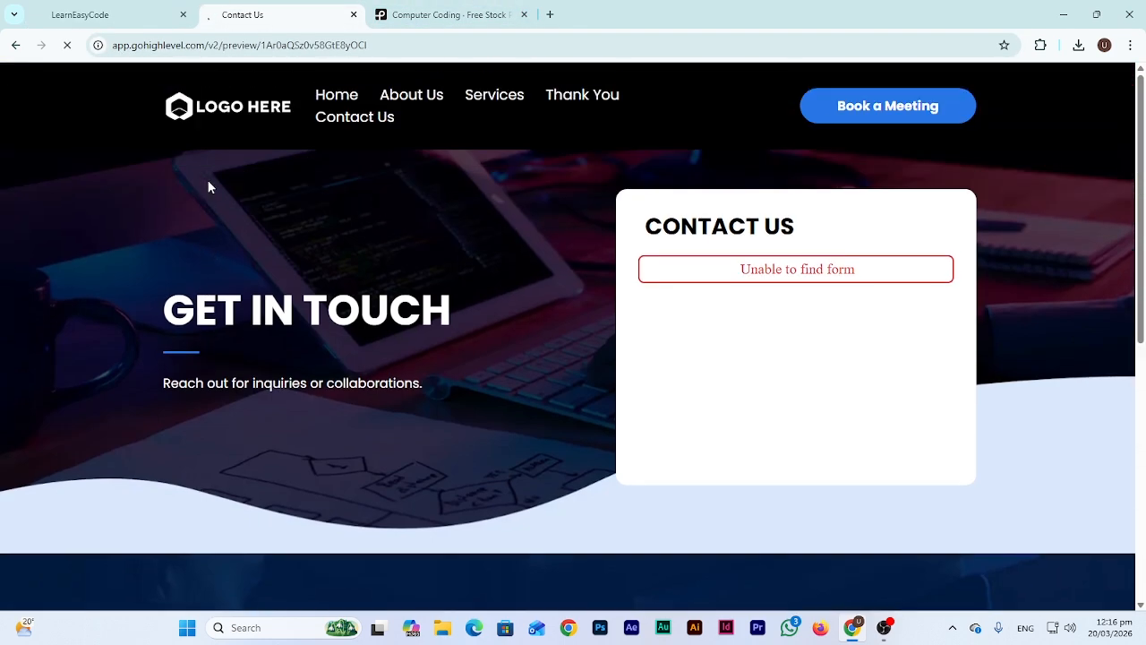
Check the live form by trying the Full Name and Email Address fields
scroll(208, 186, down, 6)
scroll(299, 266, up, 5)
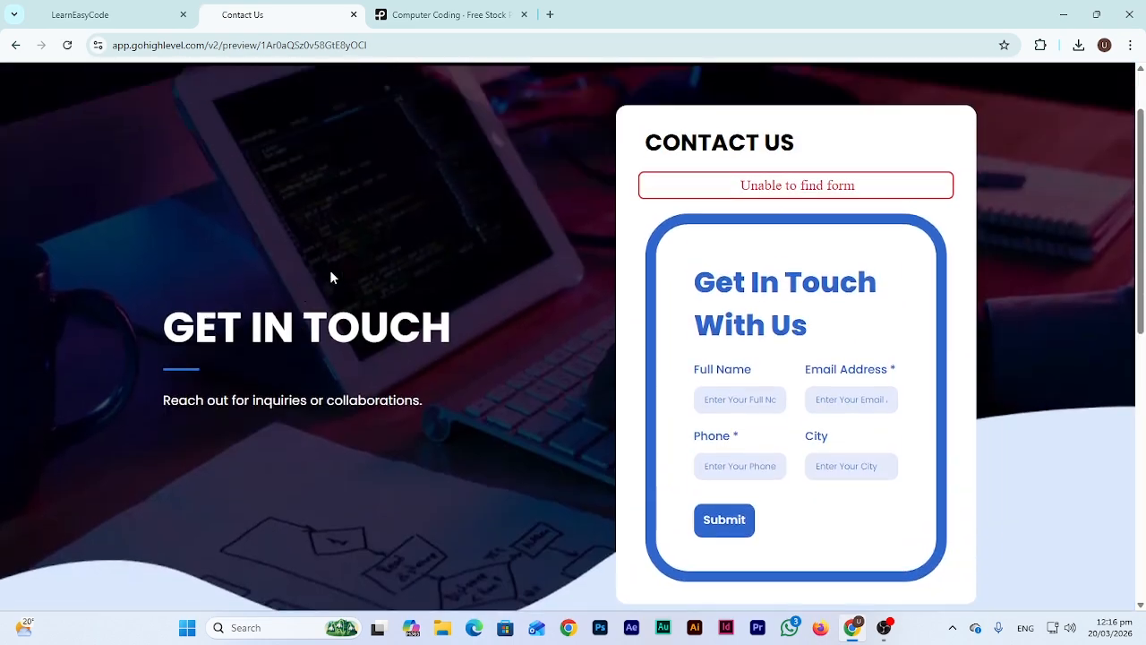
click(740, 412)
click(849, 414)
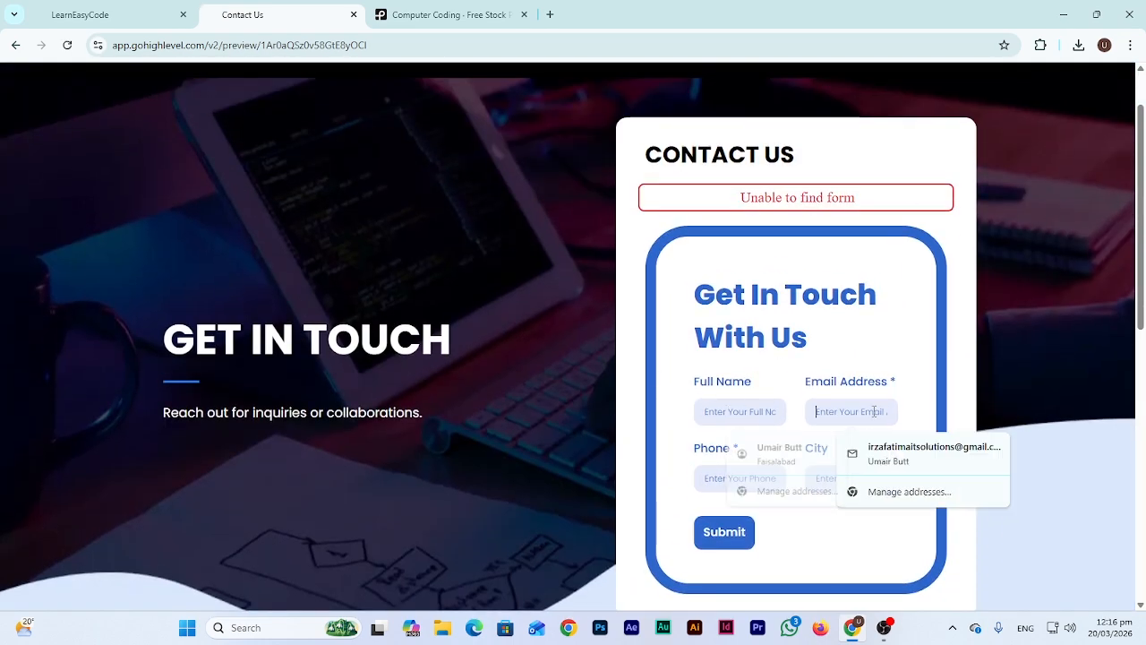
click(99, 14)
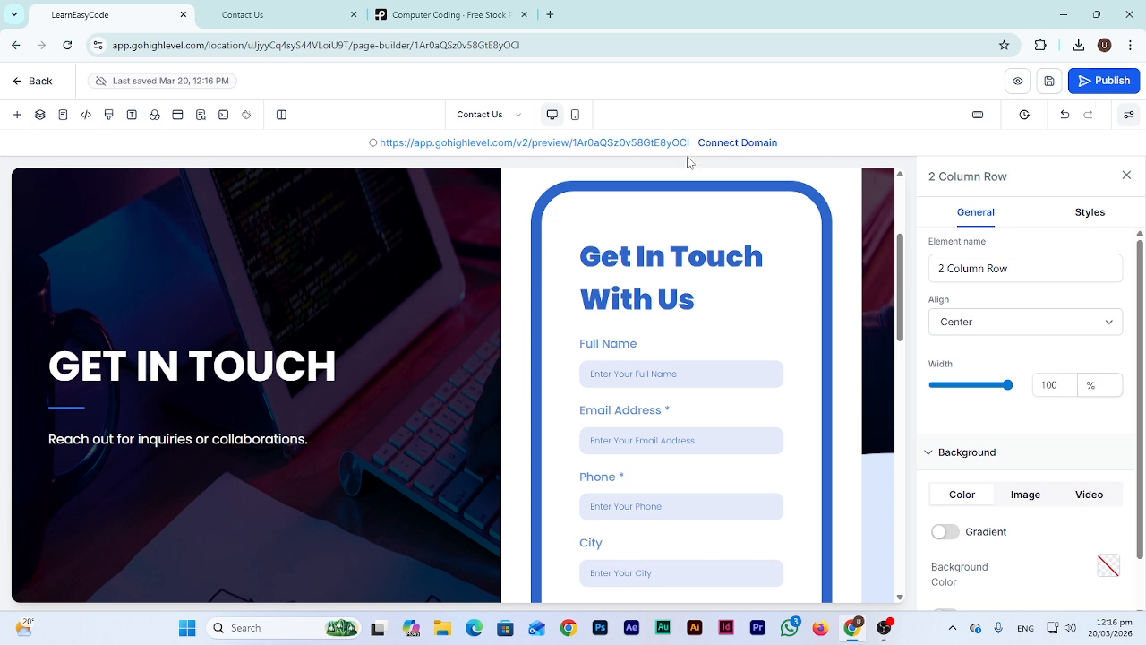
Open the site preview in a new tab and go to Home through its navigation
click(604, 144)
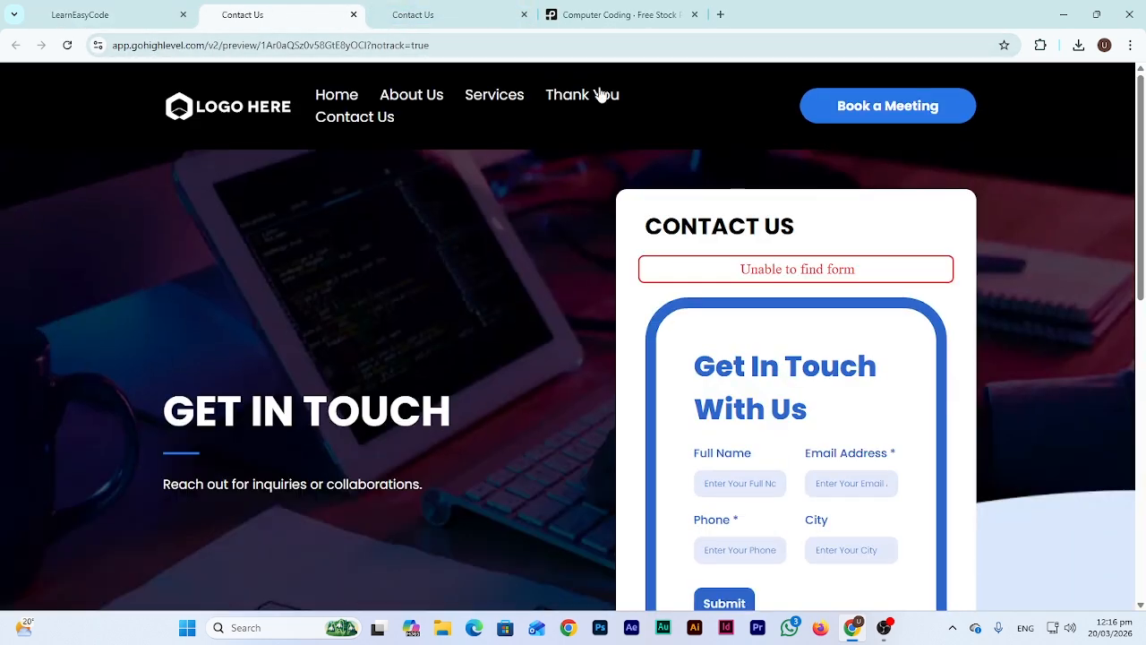
scroll(466, 462, down, 15)
scroll(462, 344, up, 15)
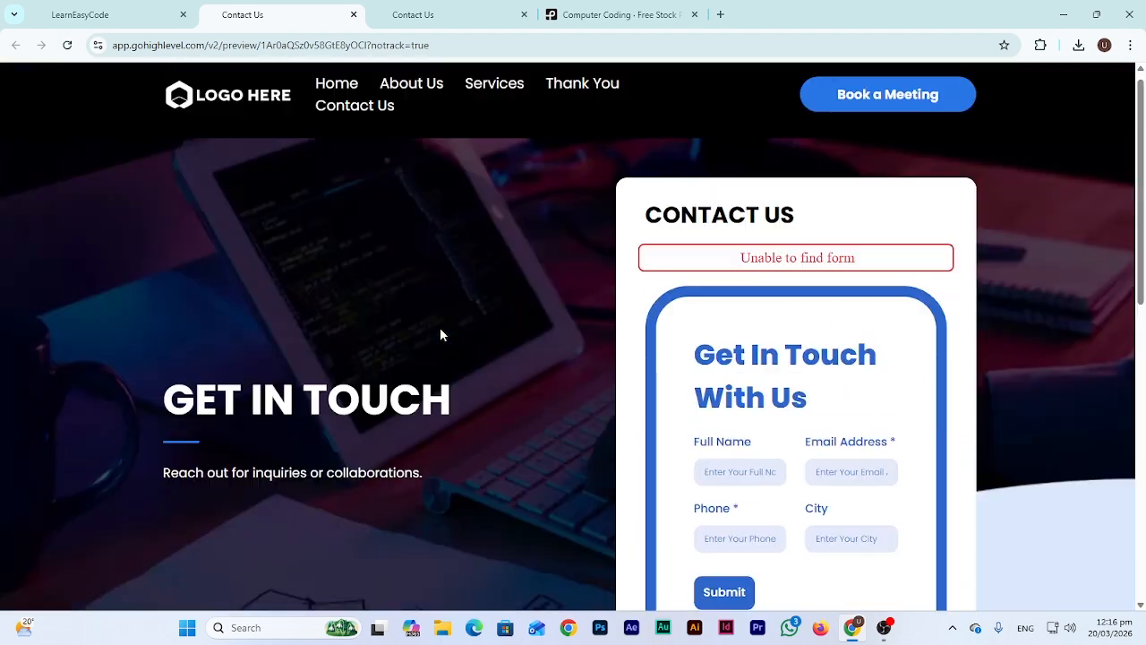
click(353, 105)
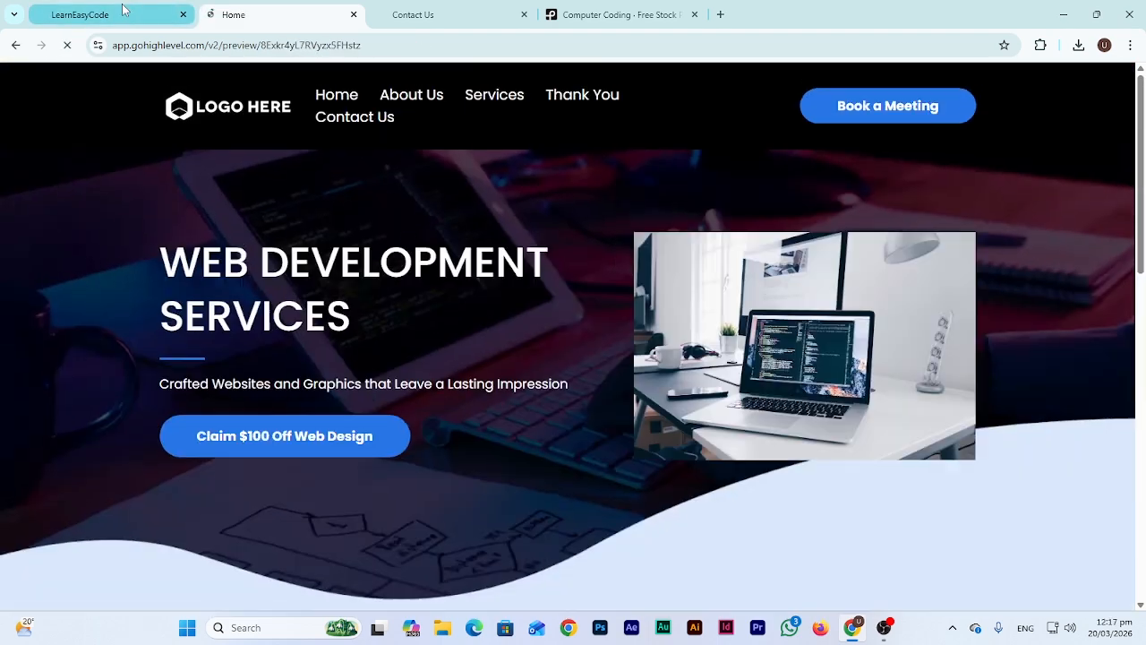
click(124, 14)
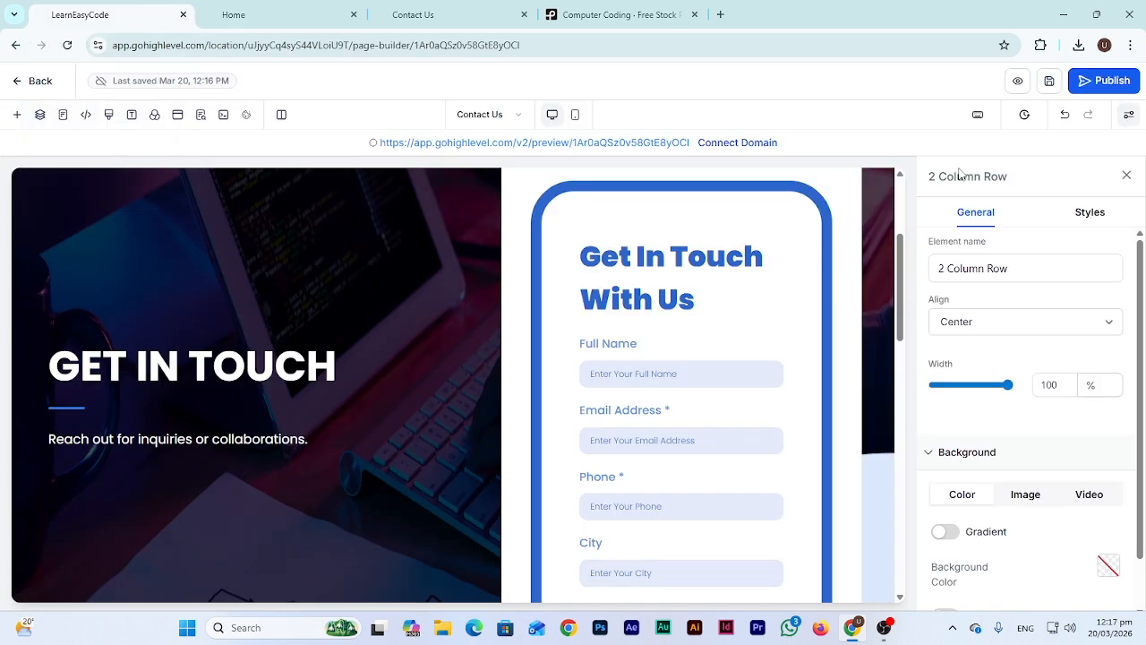
Open the Connect Domain settings in a new tab, close the domain dialog, and return to the builder
click(740, 146)
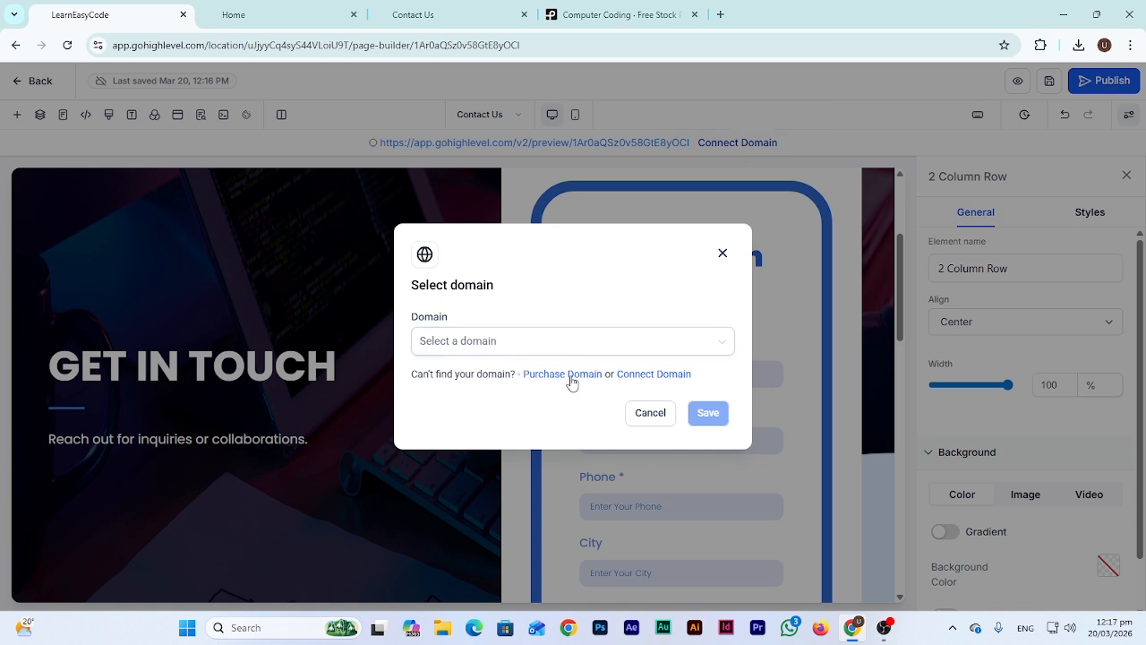
click(647, 375)
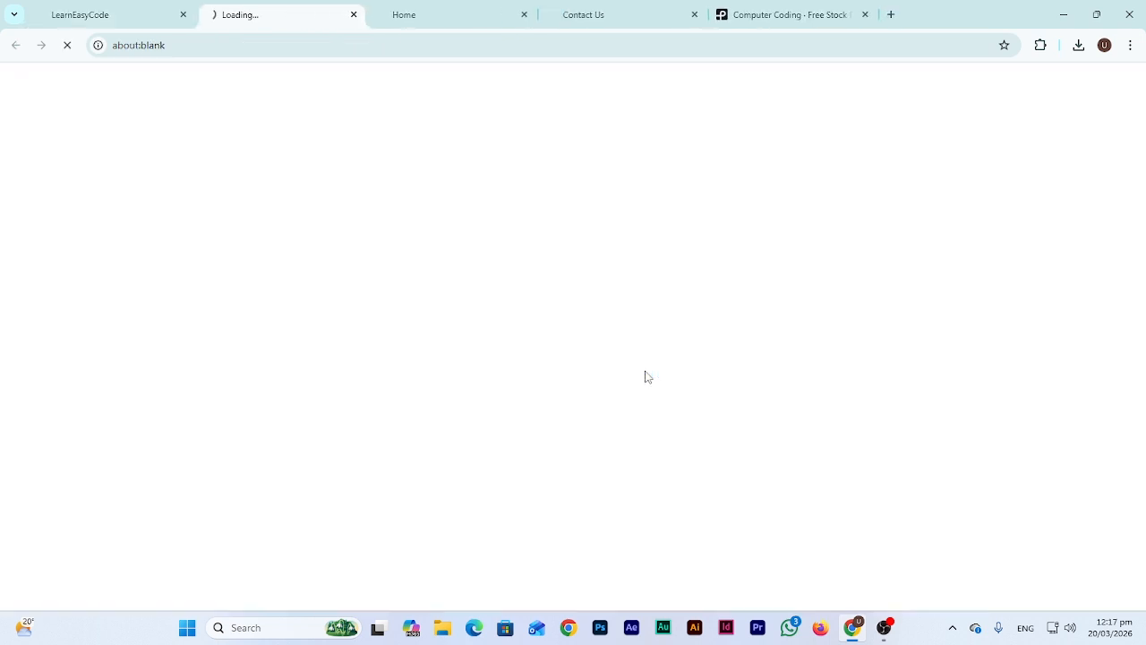
click(149, 10)
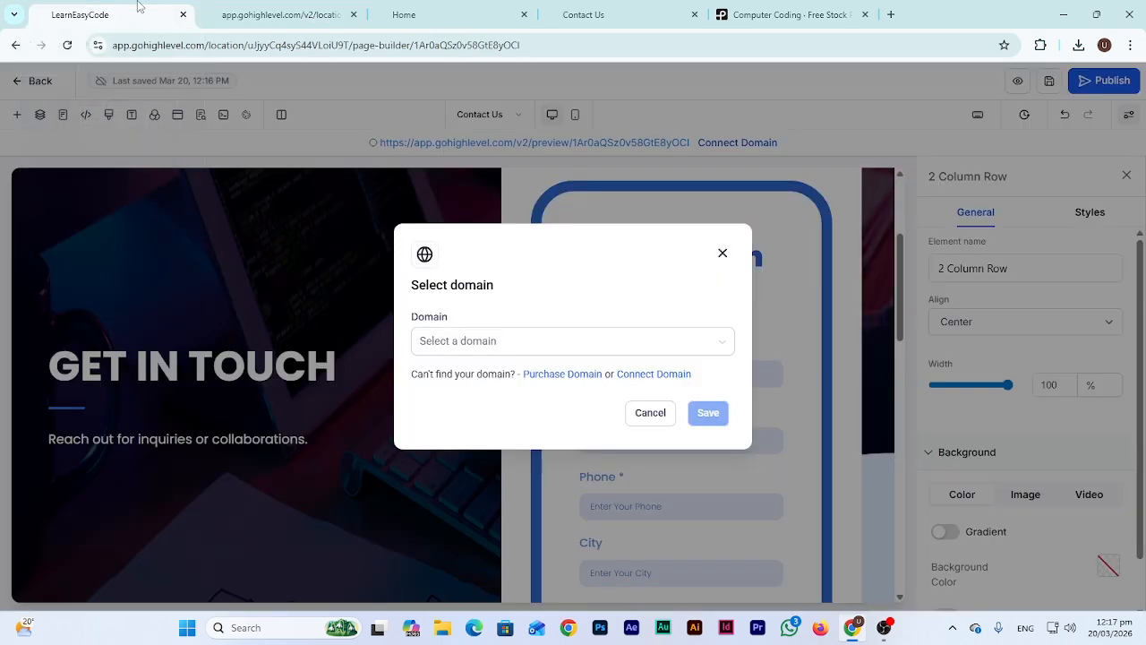
click(723, 255)
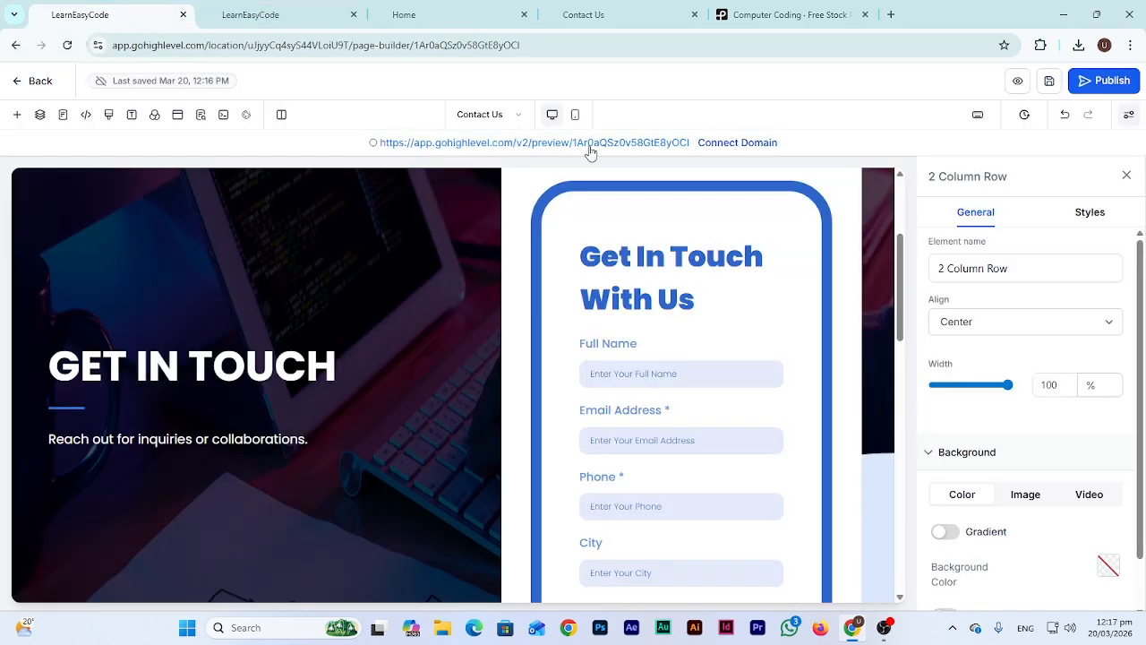
click(252, 11)
click(123, 7)
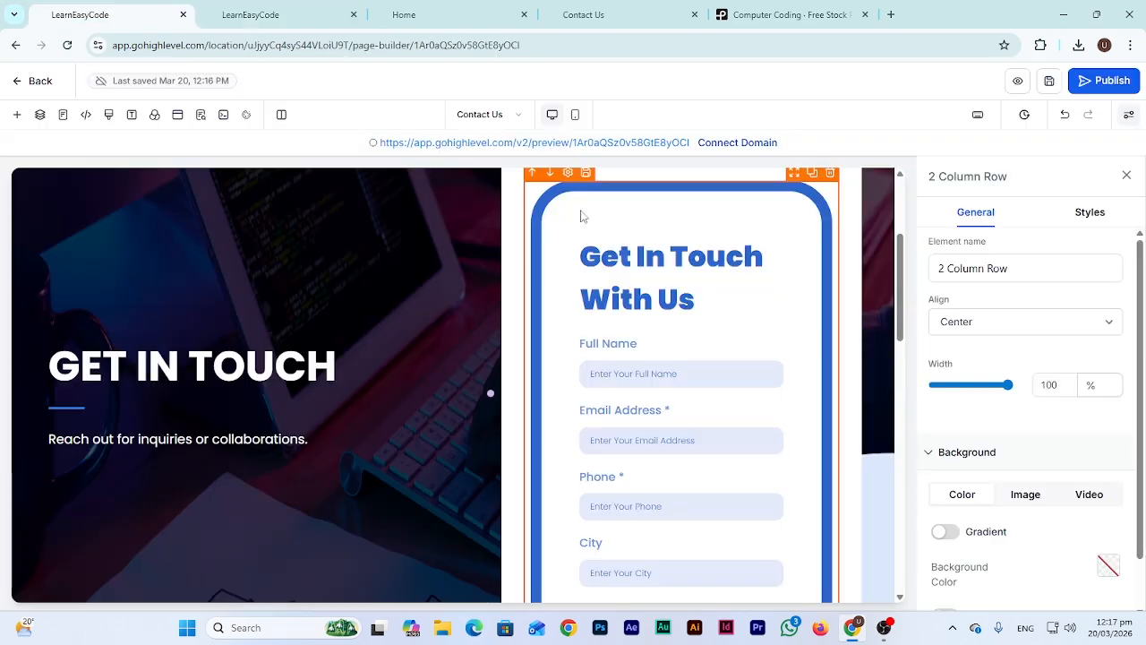
click(297, 7)
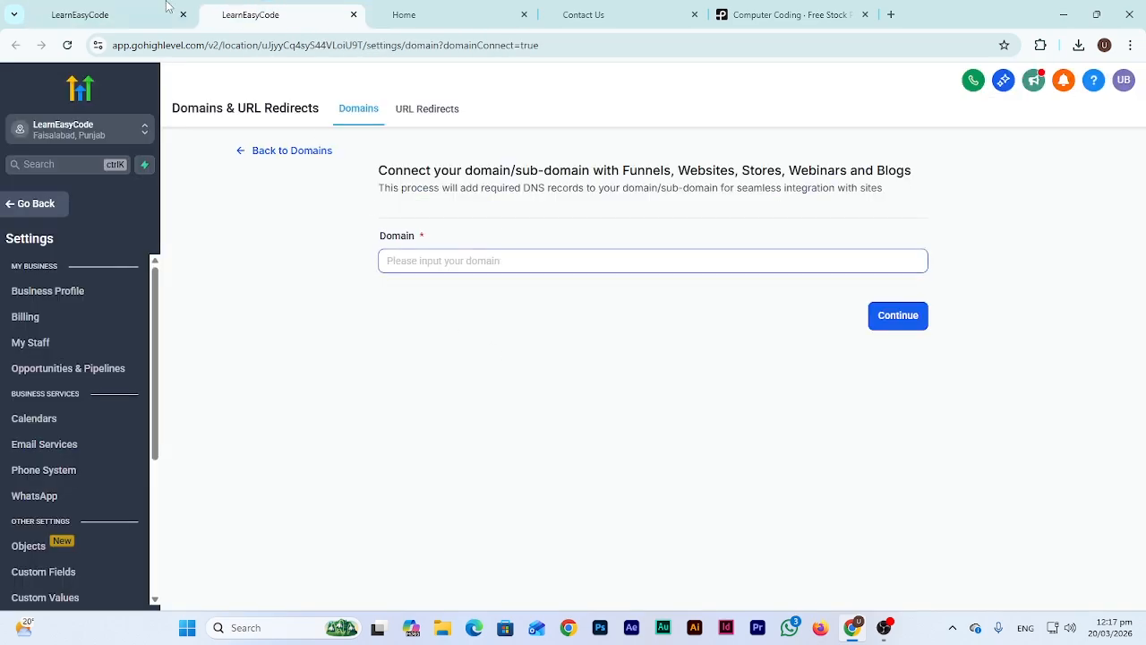
click(122, 13)
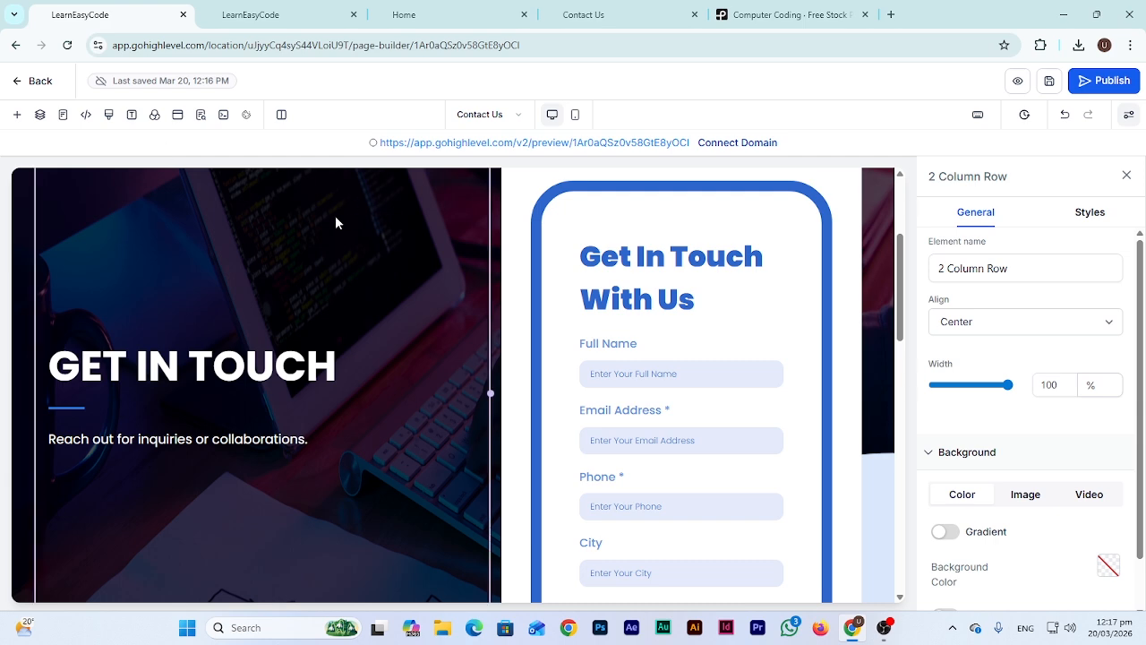
Review the Contact Us page in Mobile Mode
click(512, 118)
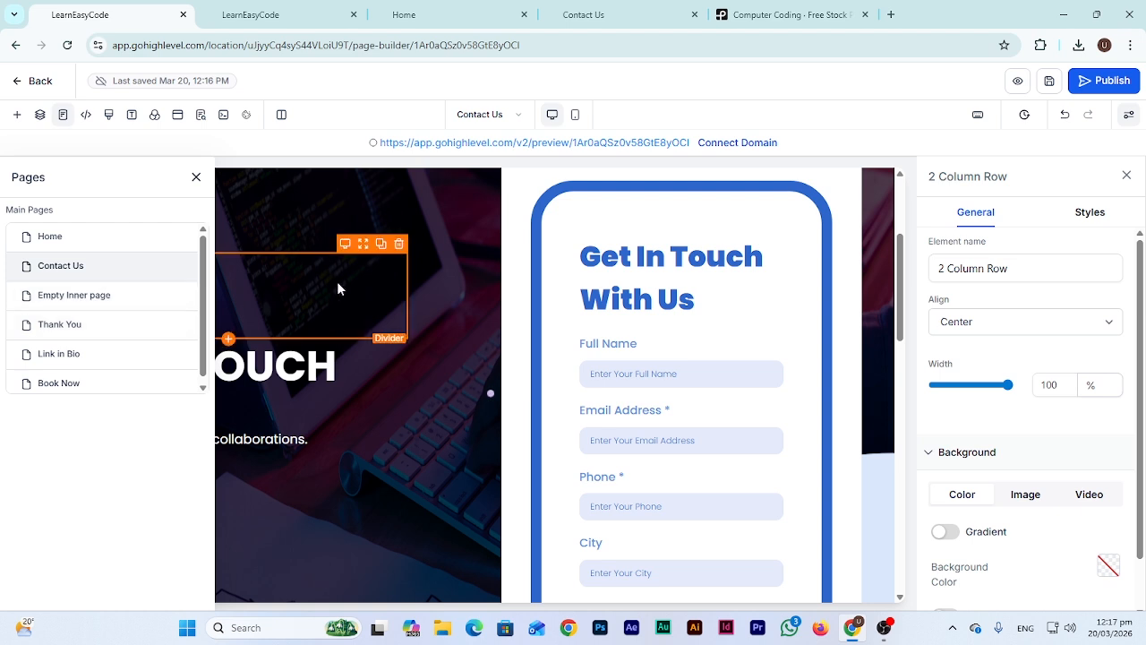
click(466, 211)
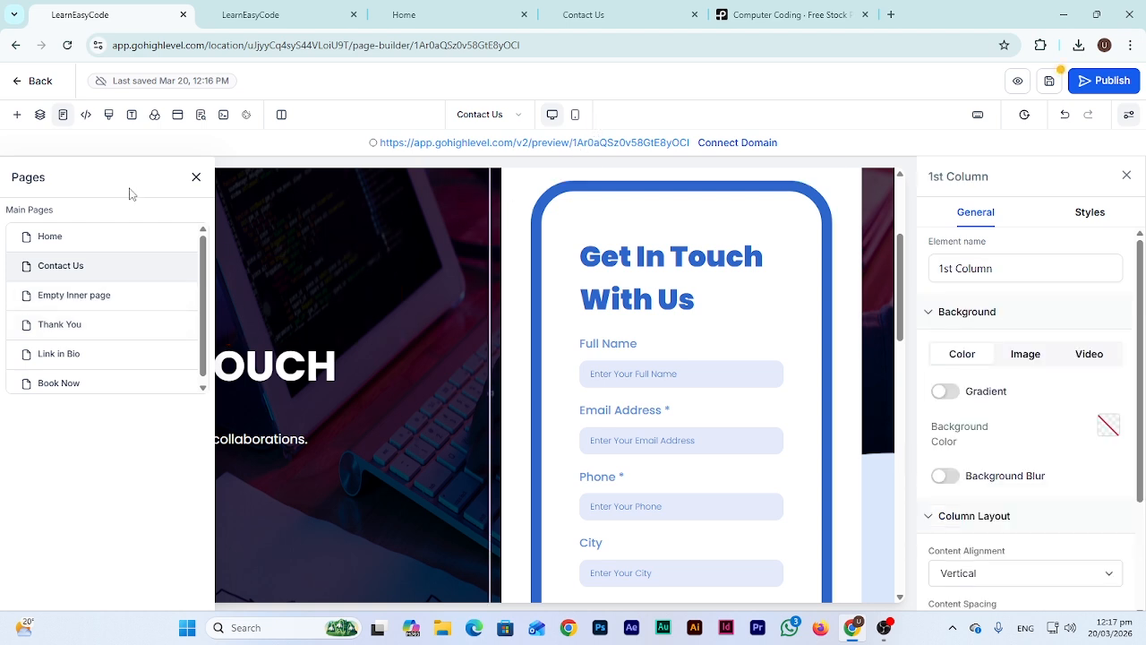
click(196, 177)
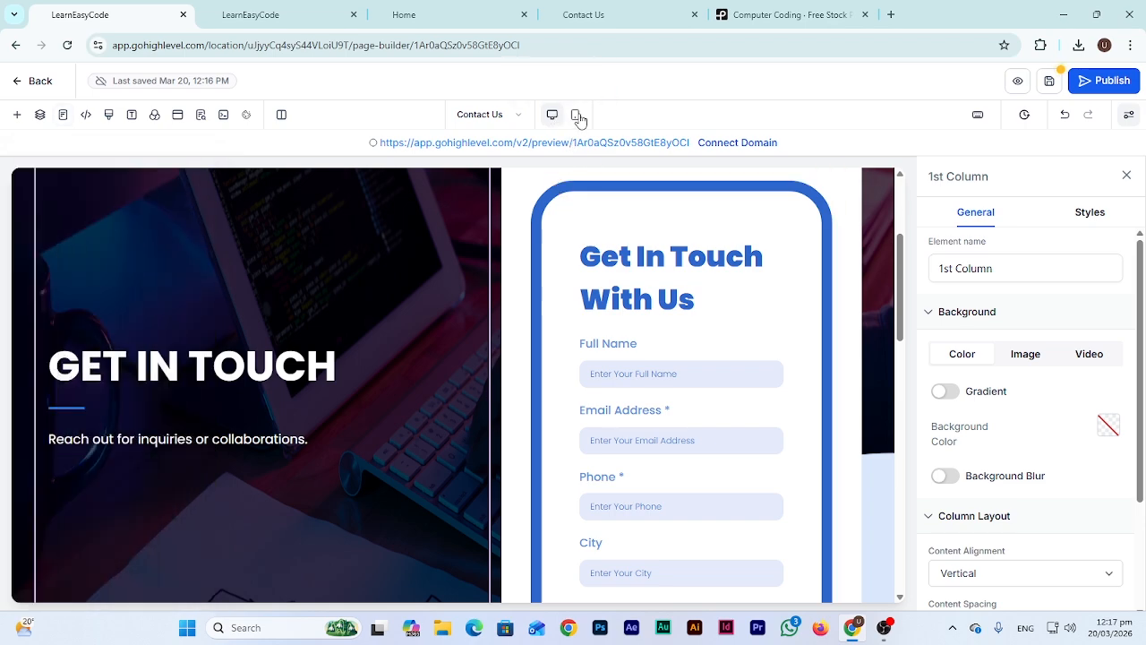
click(577, 115)
scroll(439, 358, down, 3)
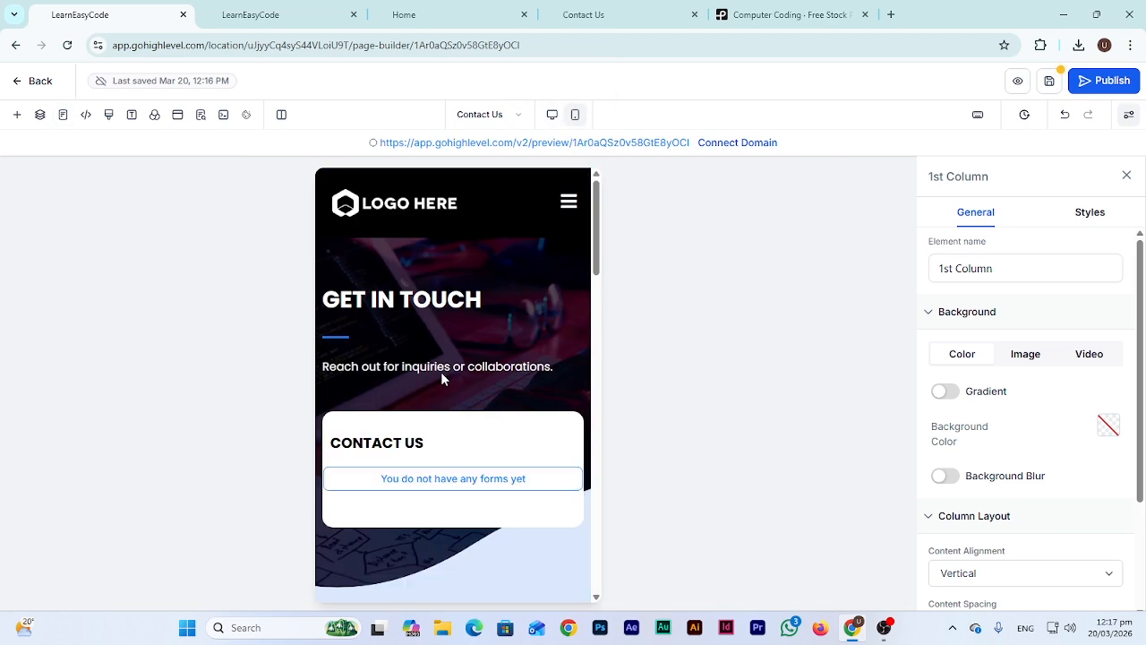
scroll(440, 371, down, 15)
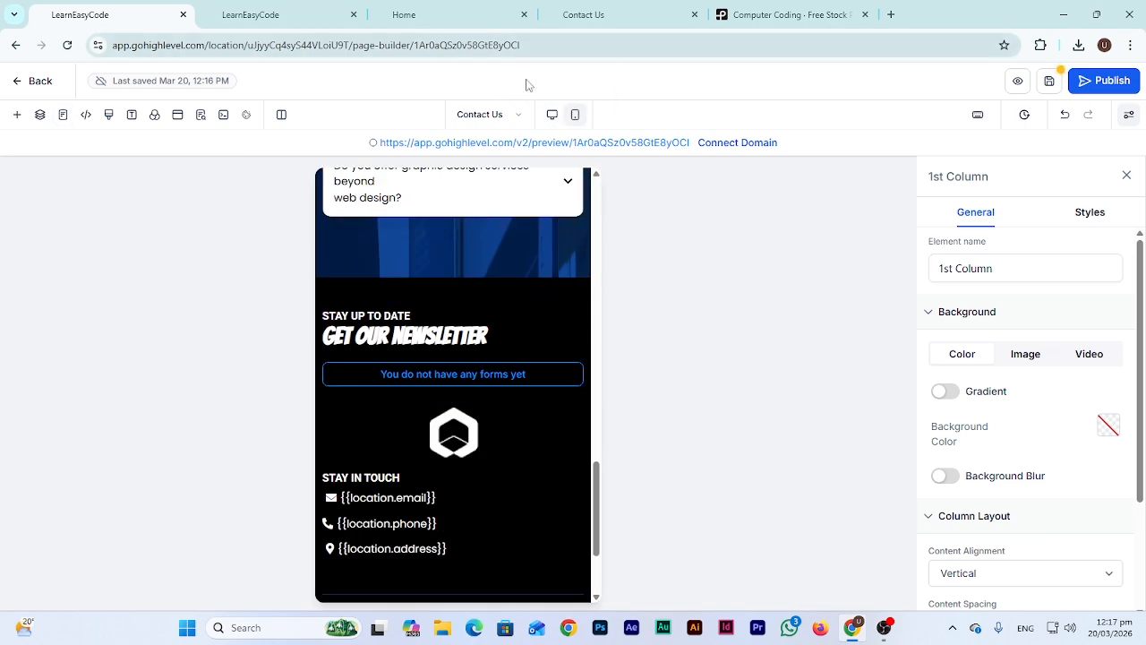
Switch to the Home page, discarding unsaved changes, and view it in Mobile Mode
click(510, 117)
click(50, 237)
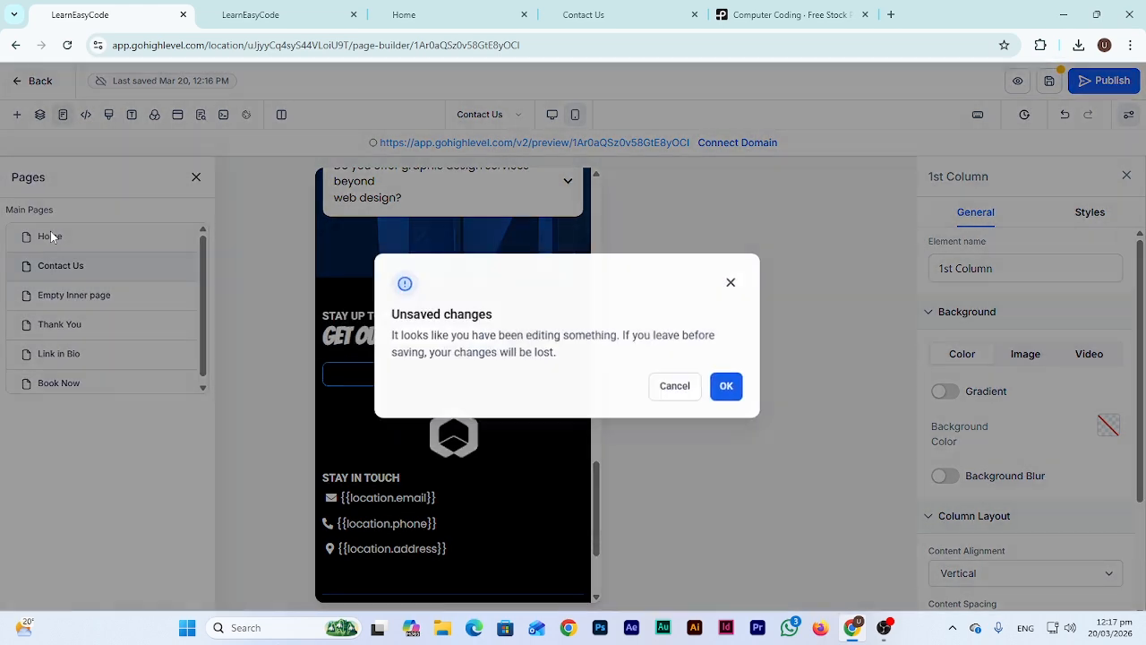
click(734, 388)
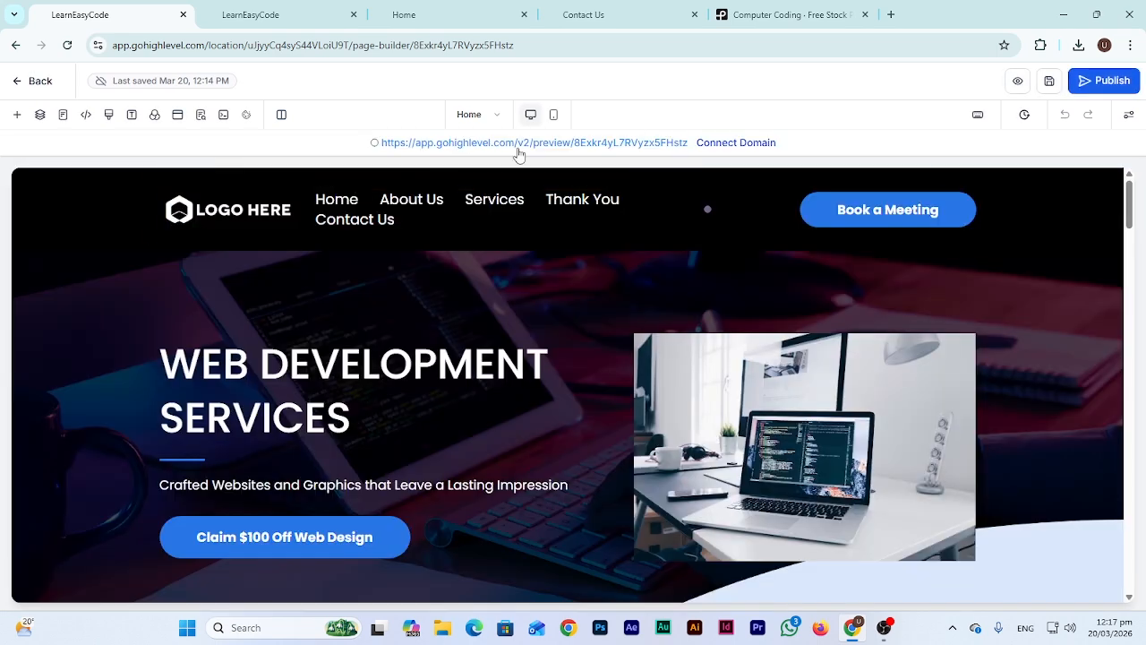
click(553, 115)
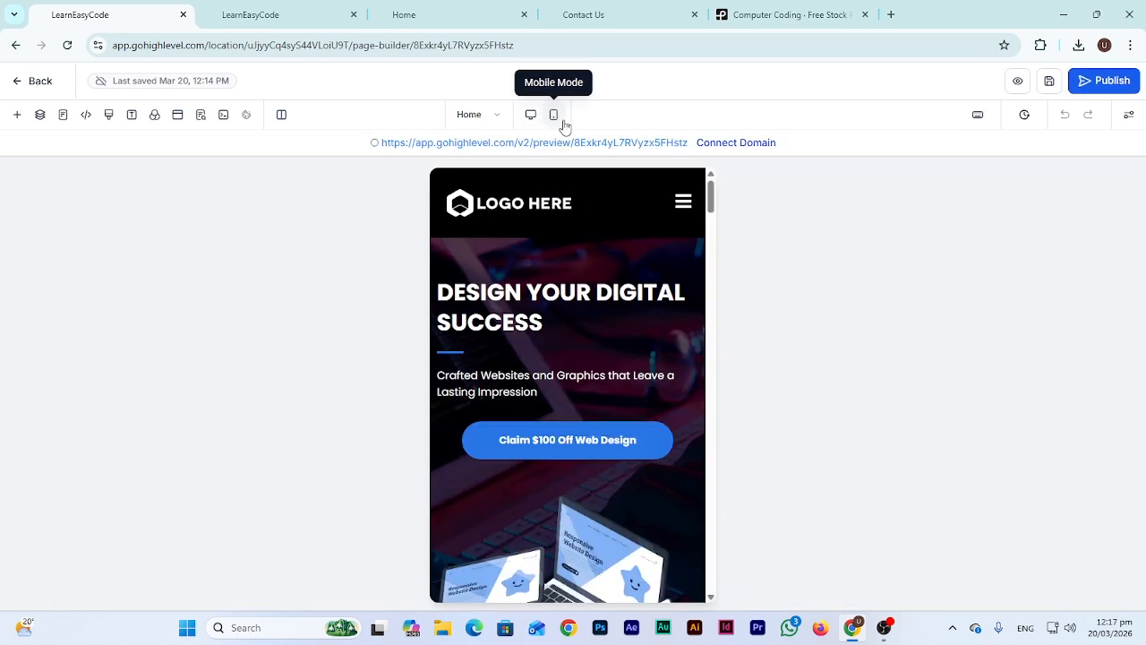
scroll(566, 477, down, 8)
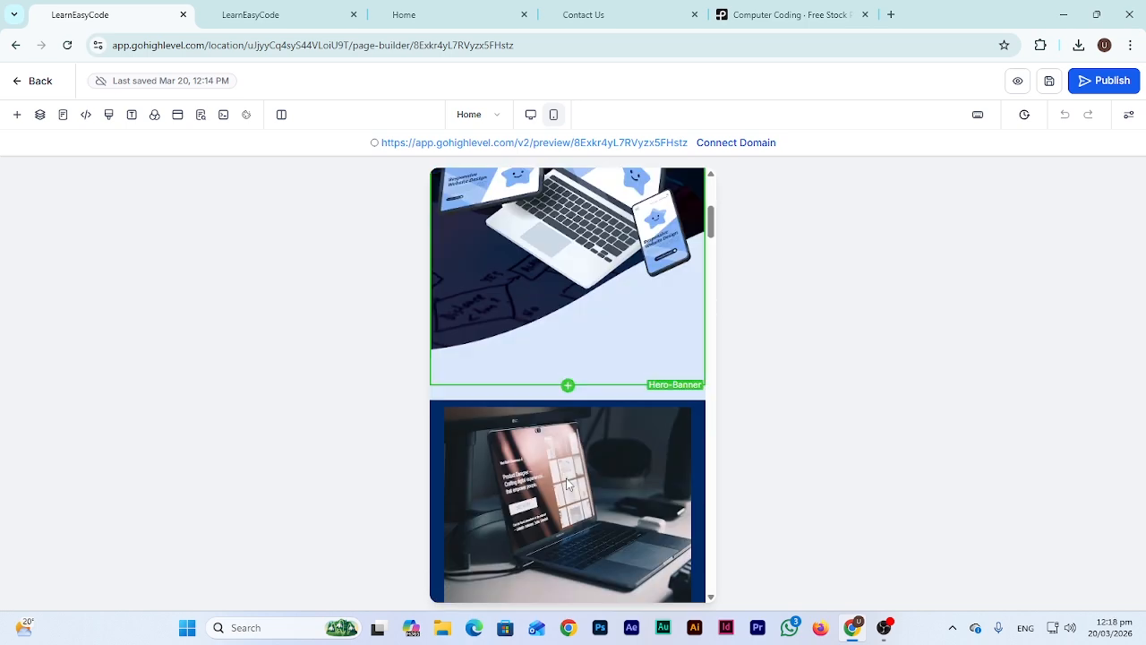
scroll(565, 477, up, 8)
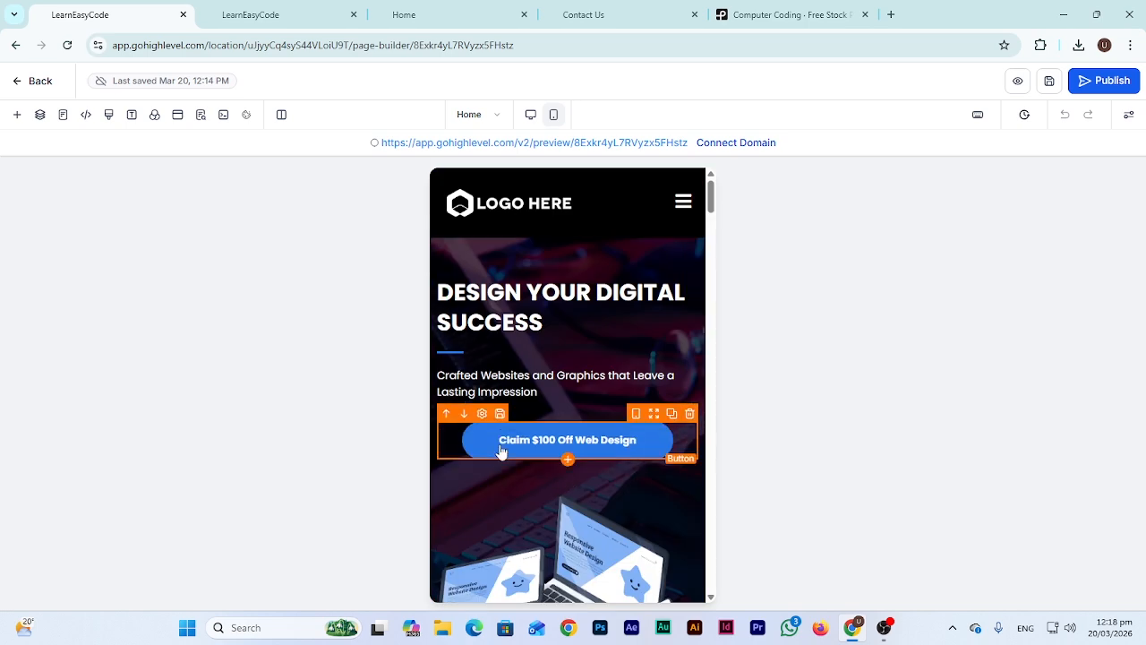